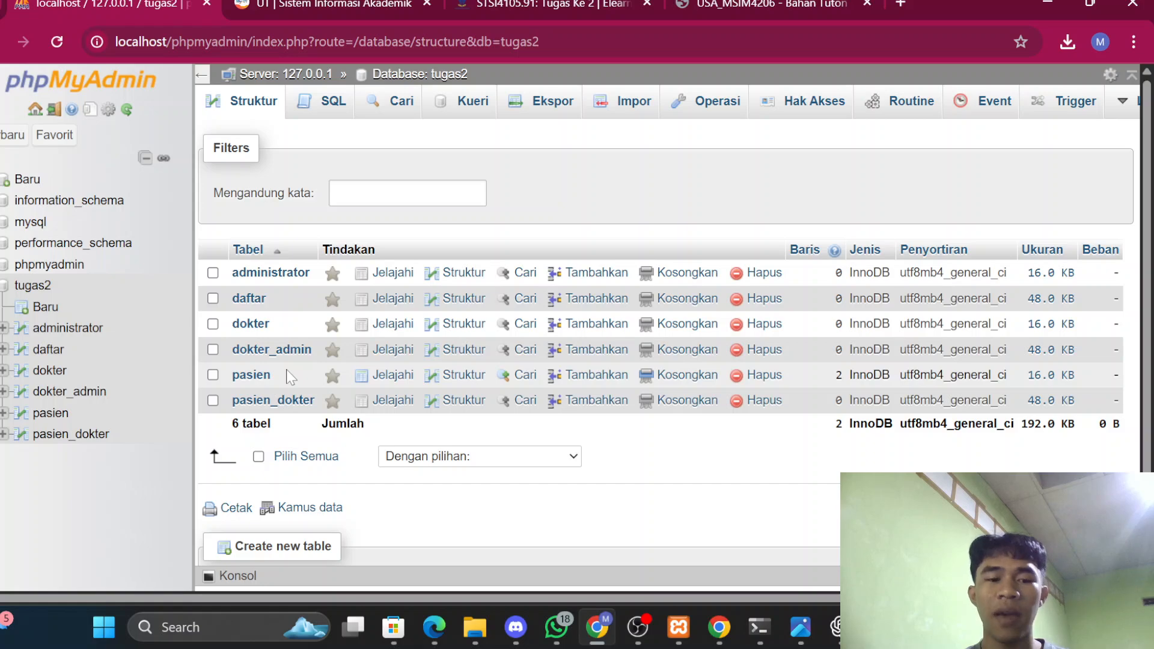
Step: Browse the contents of all six tugas2 tables, from administrator to pasien_dokter, and return to the database's table overview
left_click(69, 328)
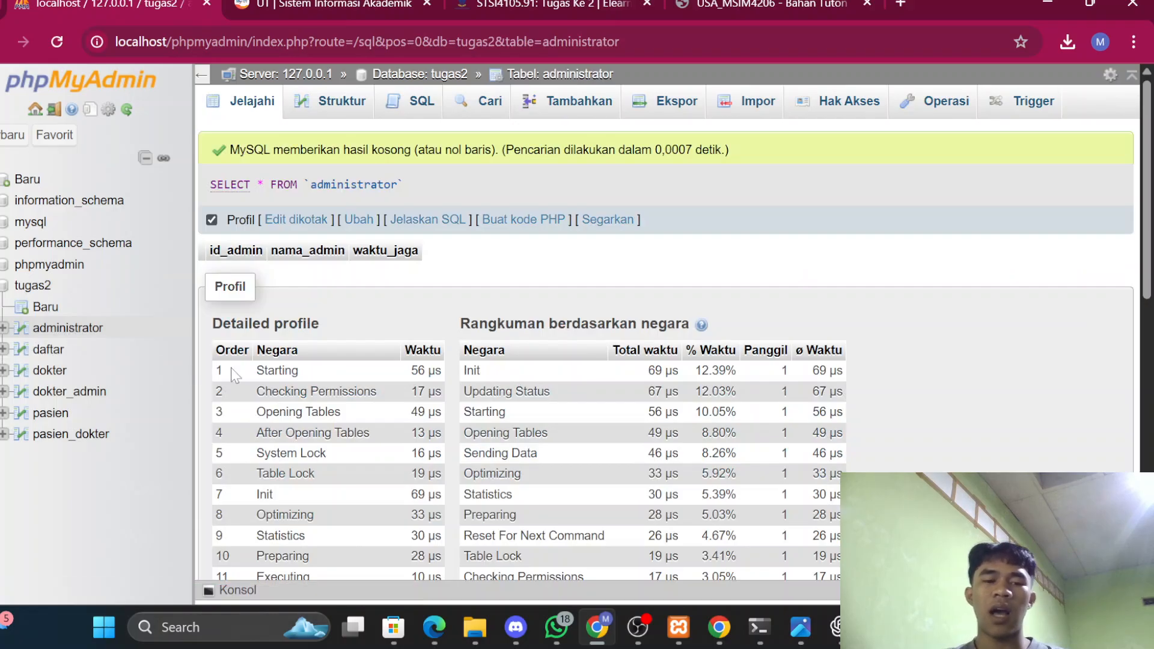
scroll(231, 368, "down", 5)
scroll(231, 368, "down", 4)
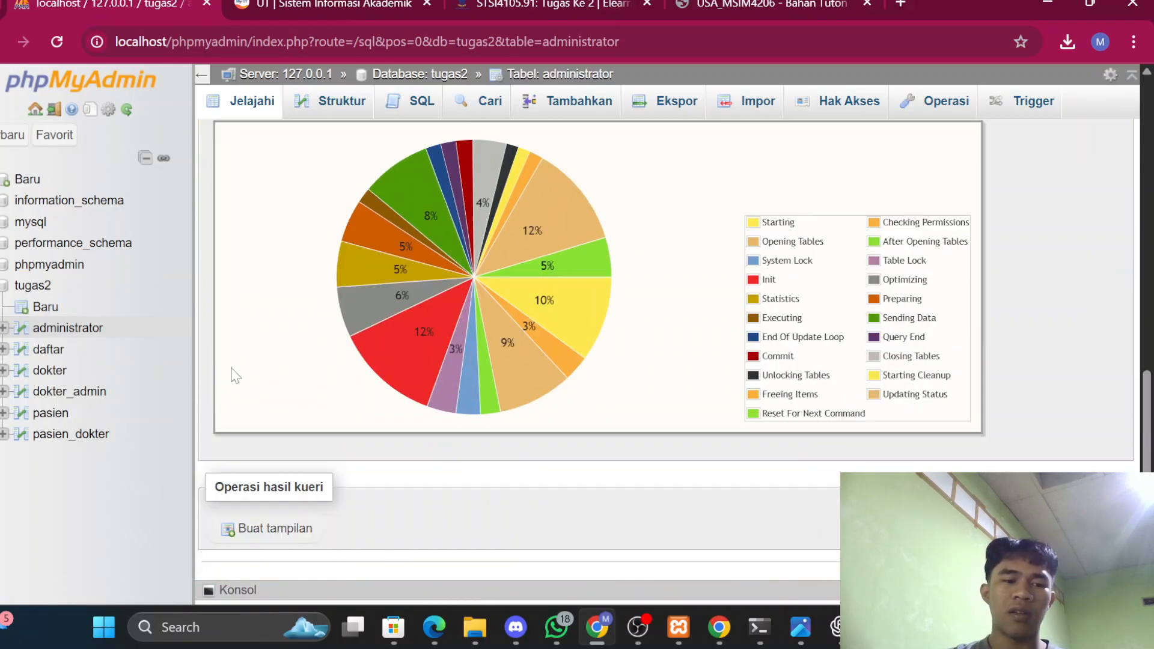
left_click(57, 354)
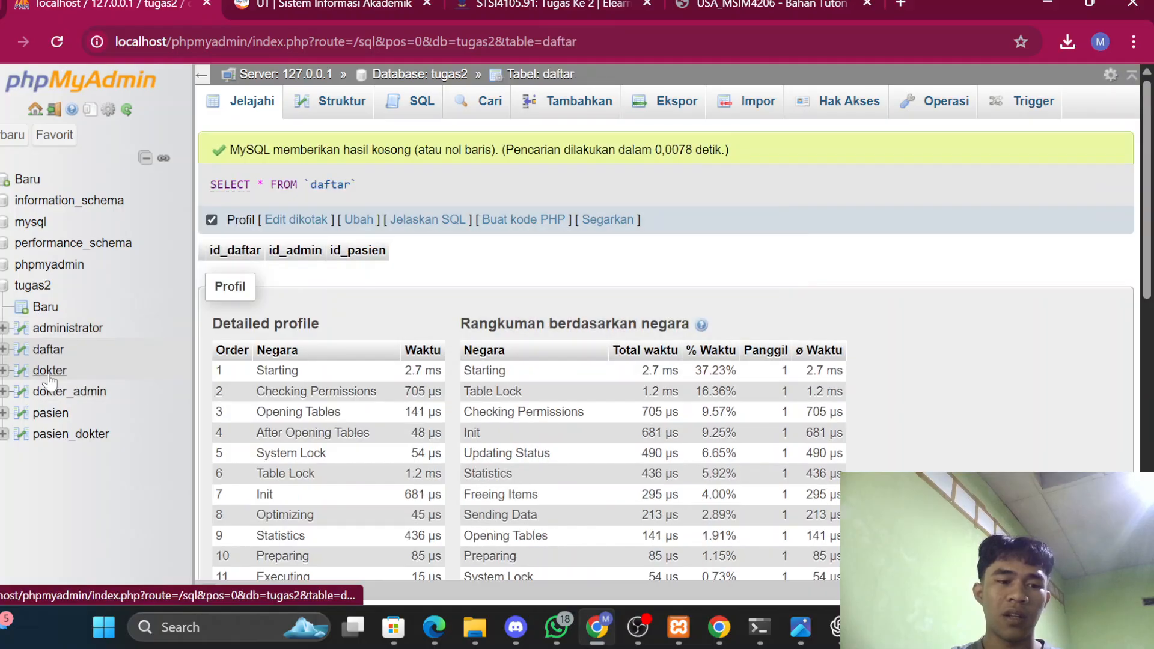
left_click(49, 372)
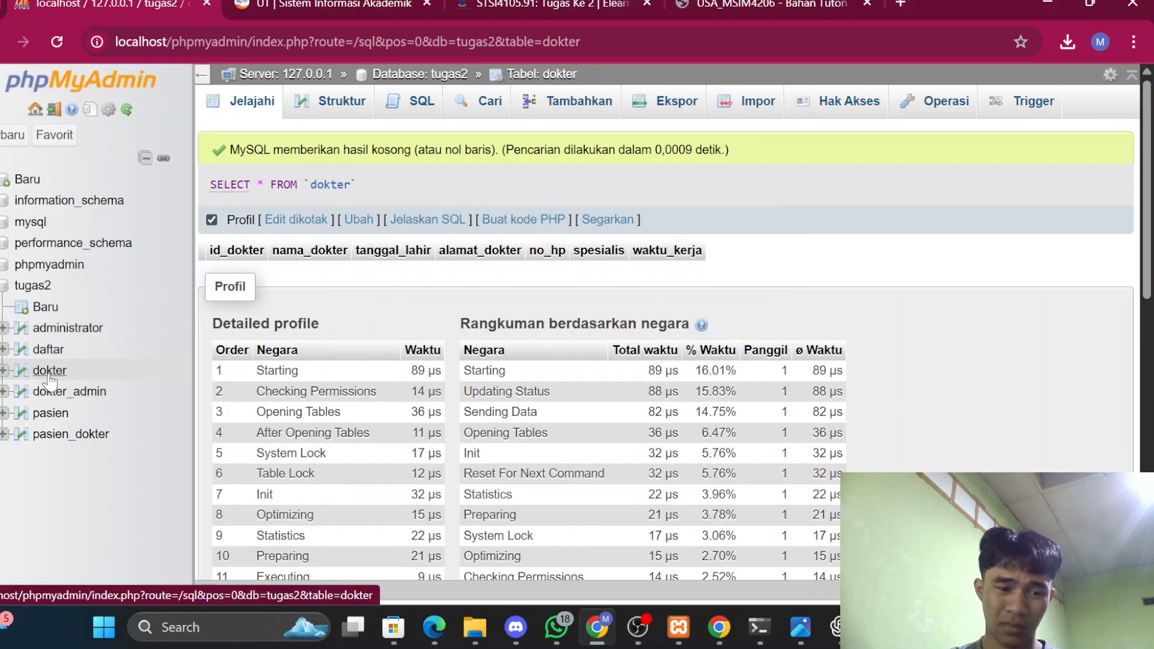
left_click(53, 392)
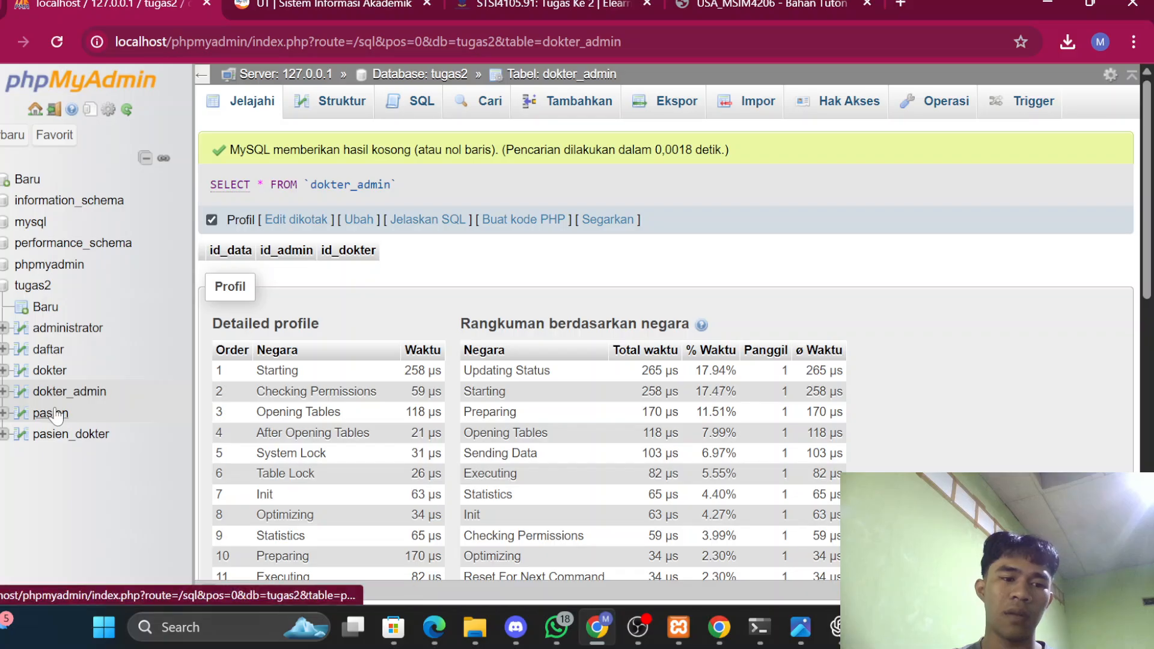
left_click(54, 414)
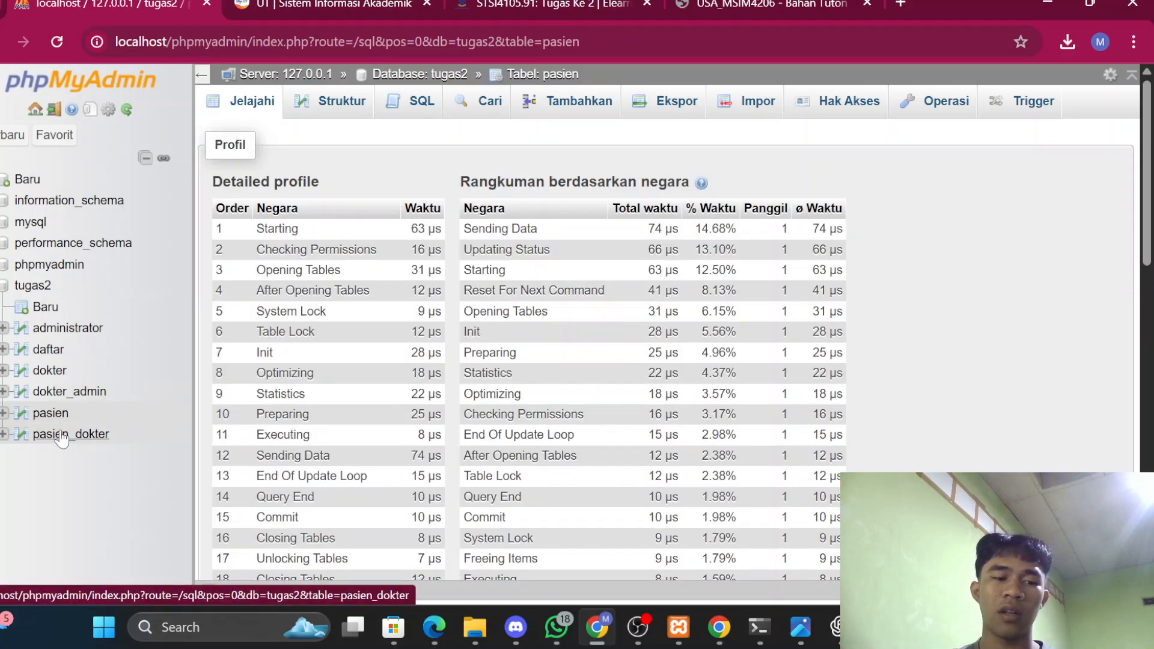
left_click(62, 436)
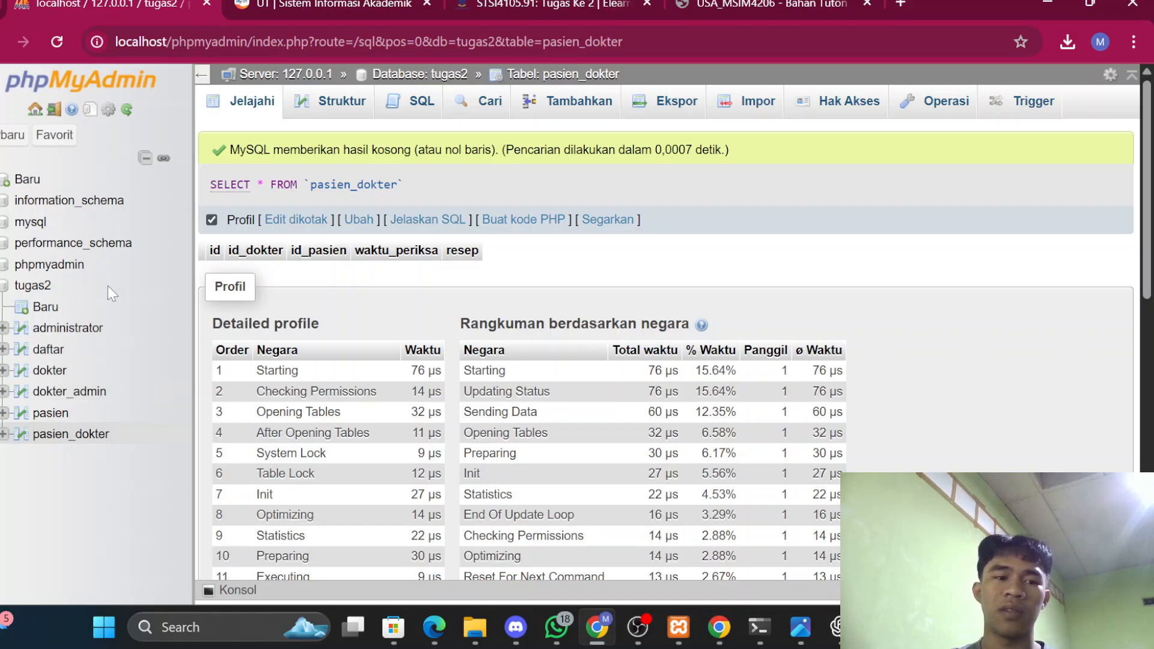
left_click(37, 291)
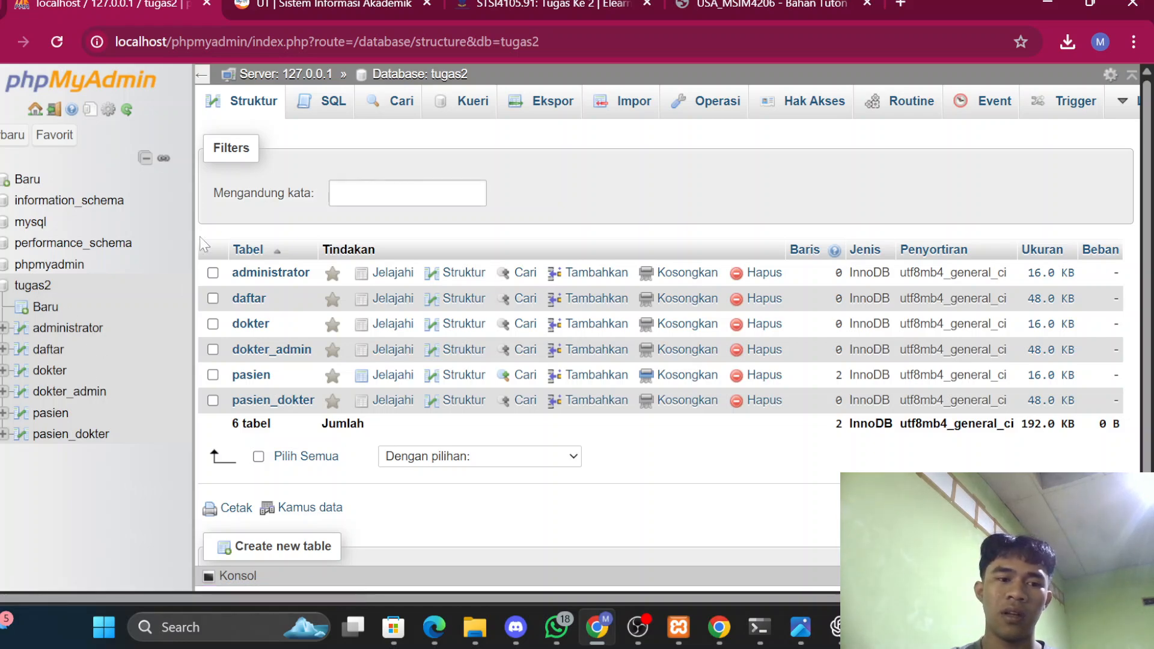
Step: Examine the column structure of the administrator table in tugas2
left_click(92, 331)
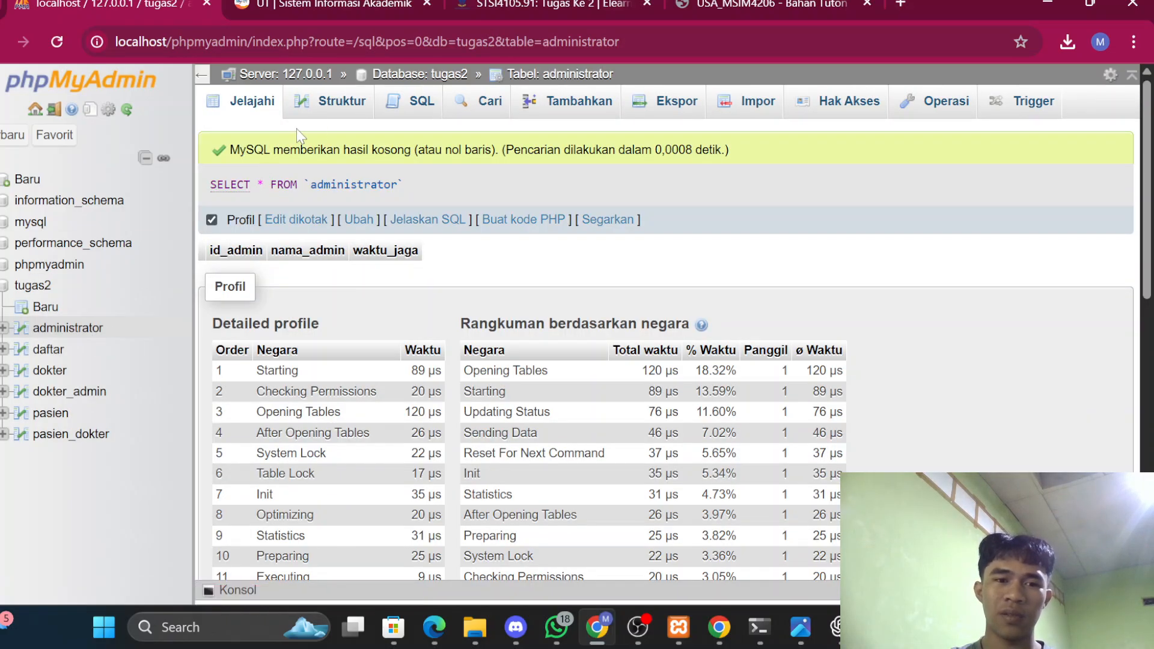
left_click(341, 112)
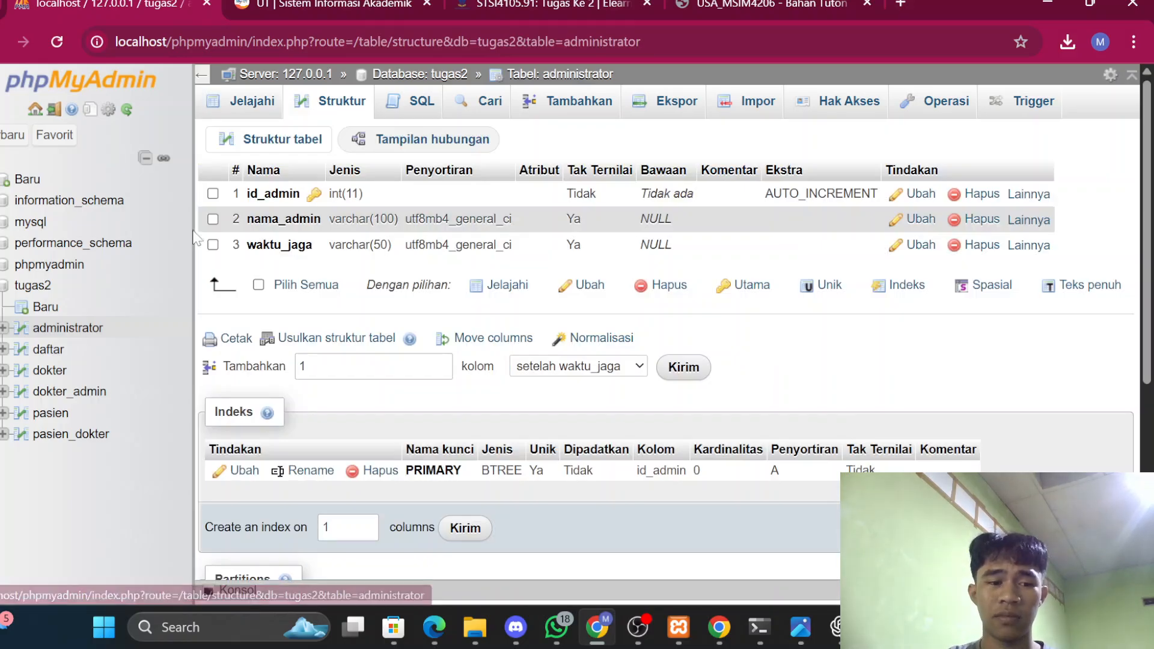
left_click(54, 351)
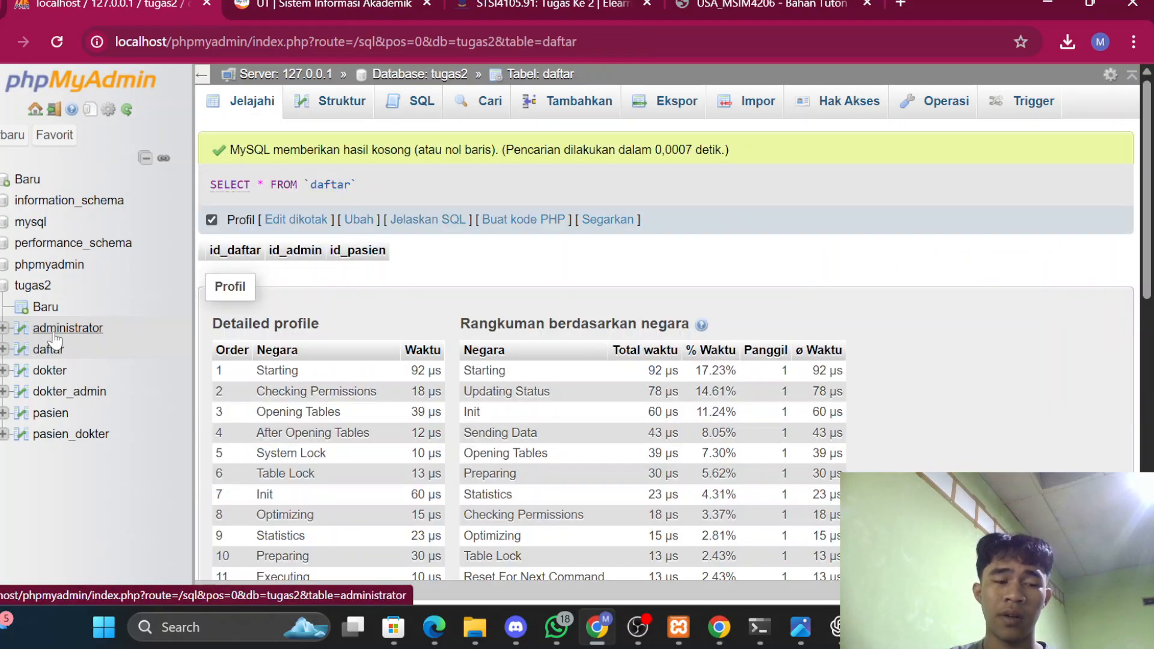
left_click(69, 328)
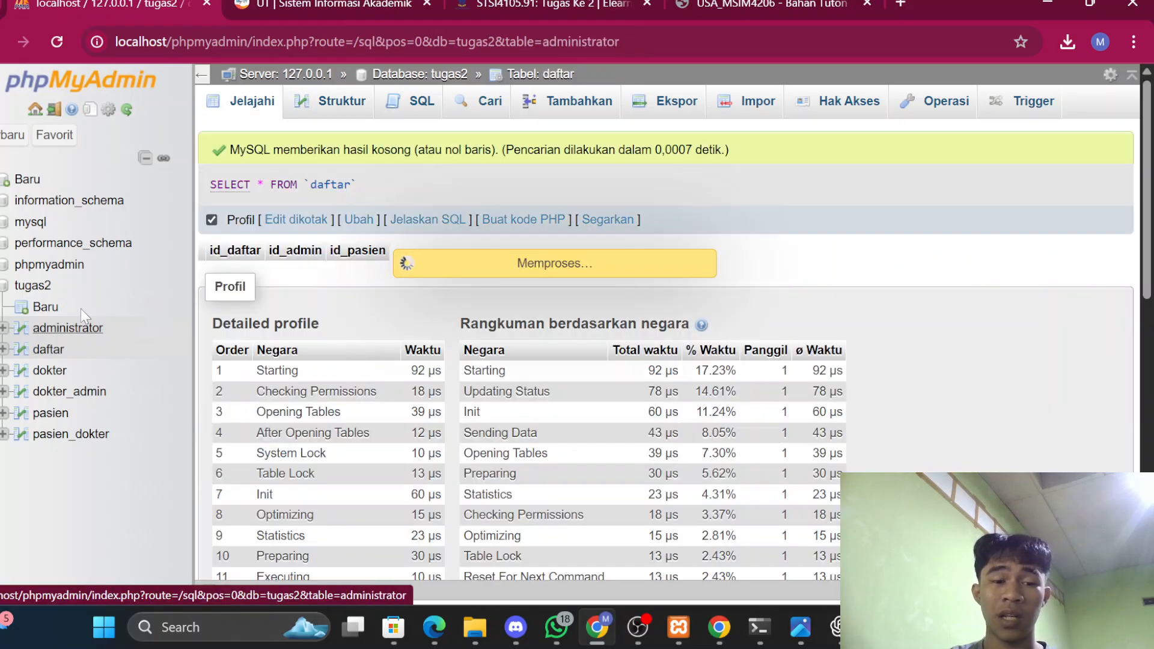
left_click(65, 329)
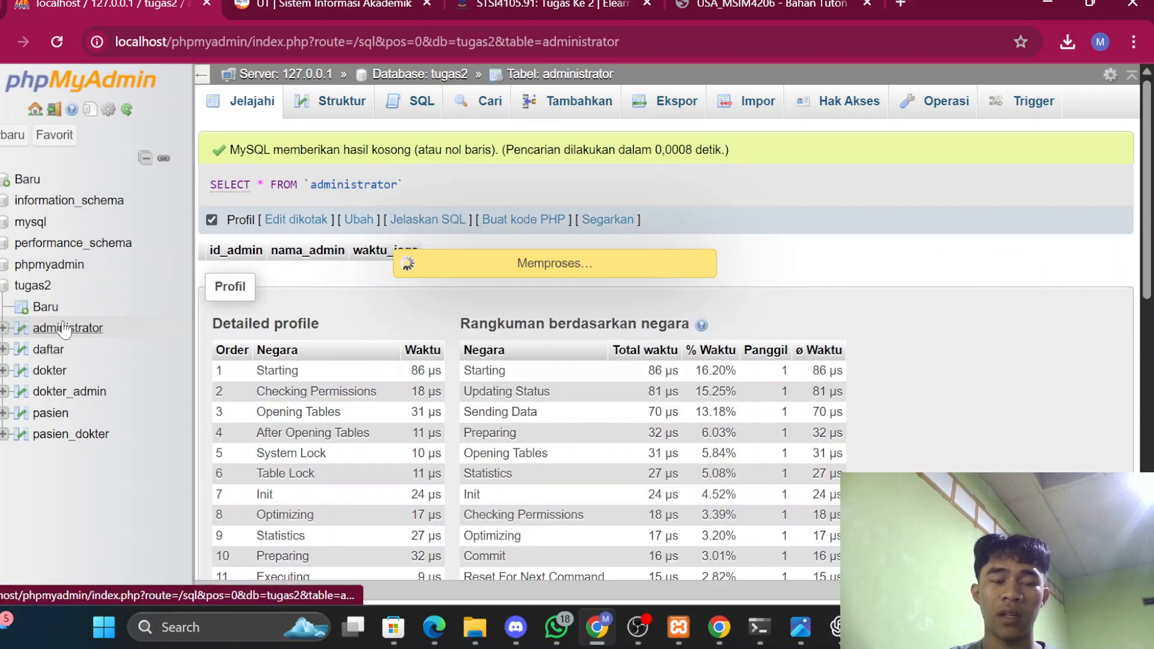
left_click(305, 113)
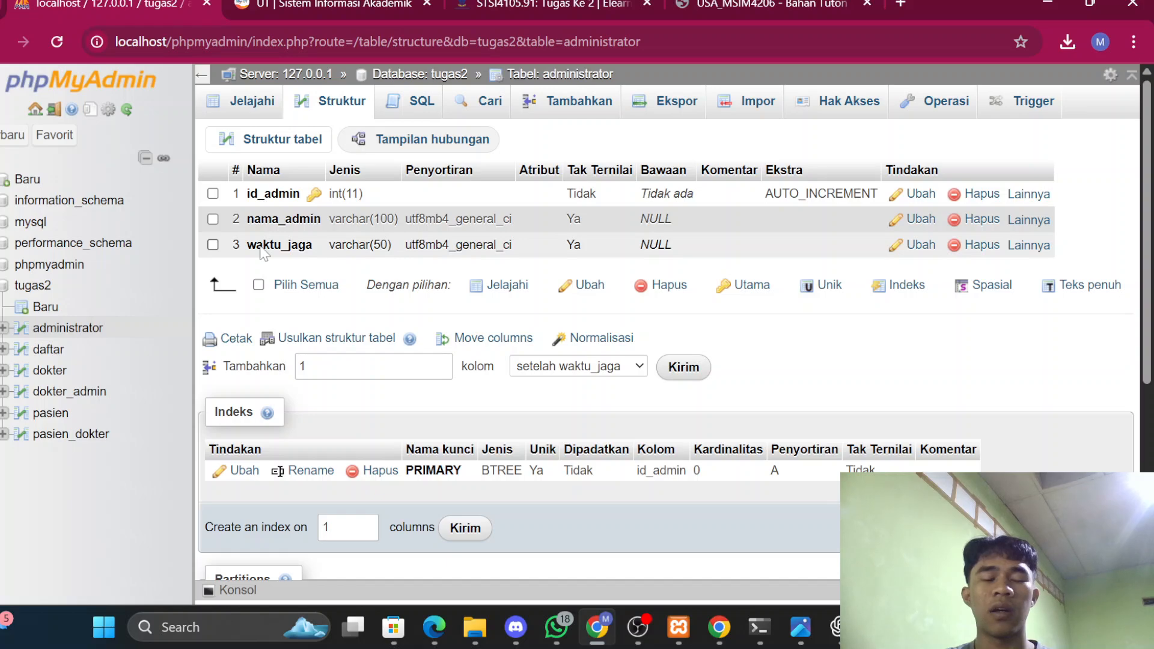
Step: Add an index on the id_admin column in the structure of the daftar table
left_click(64, 352)
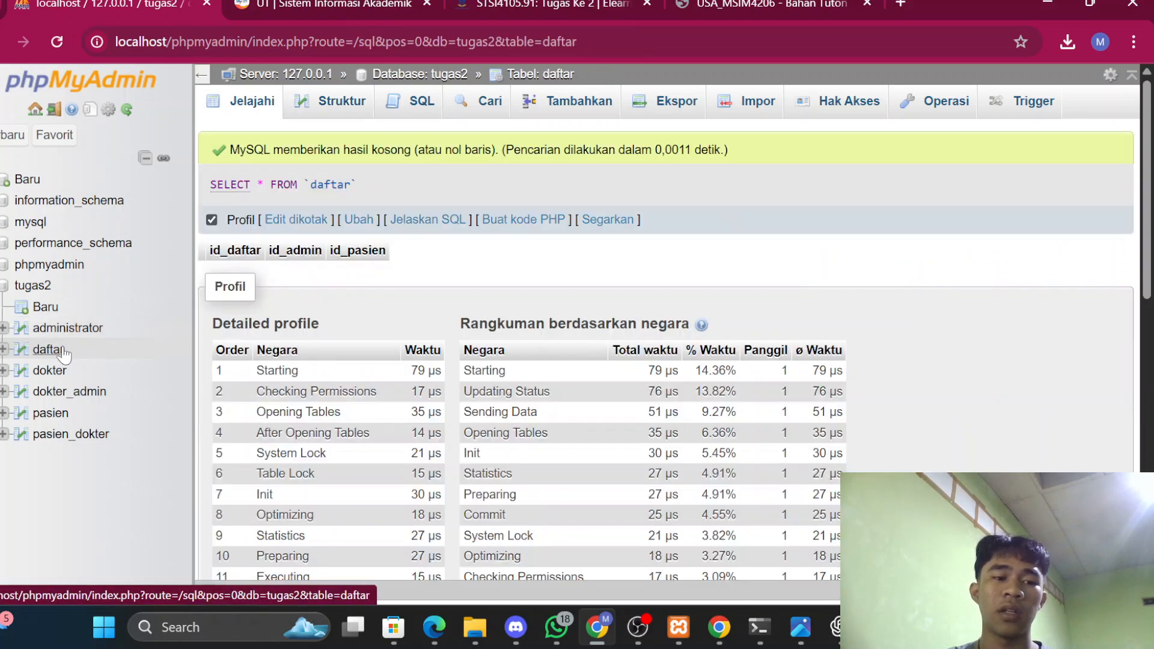
left_click(319, 114)
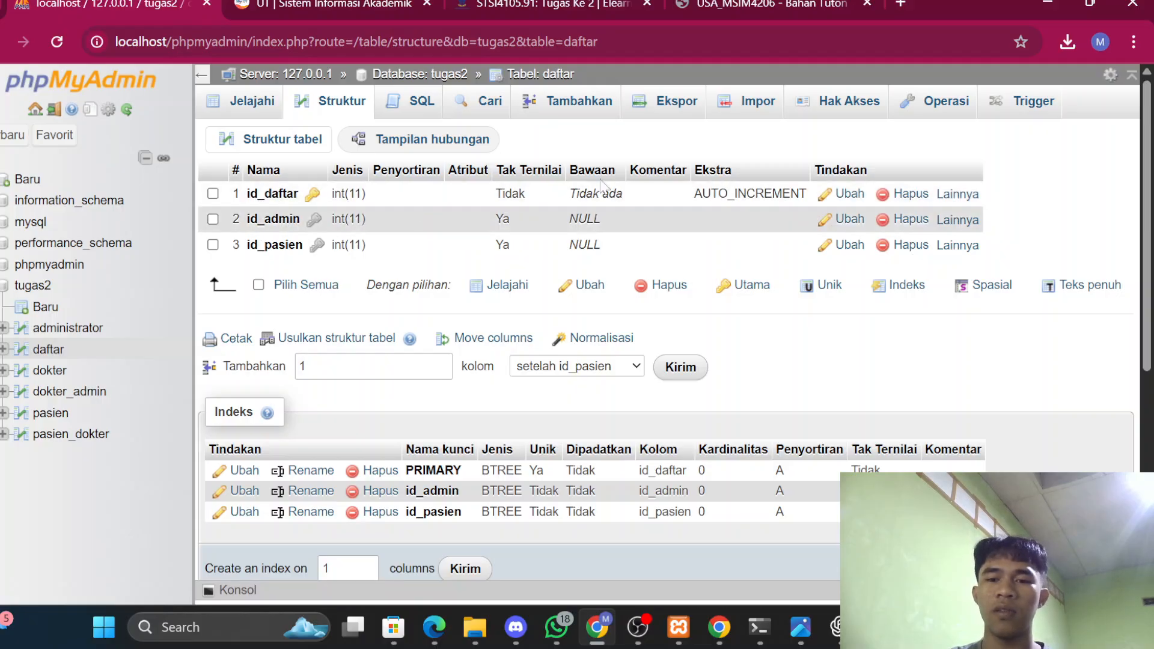
left_click(959, 225)
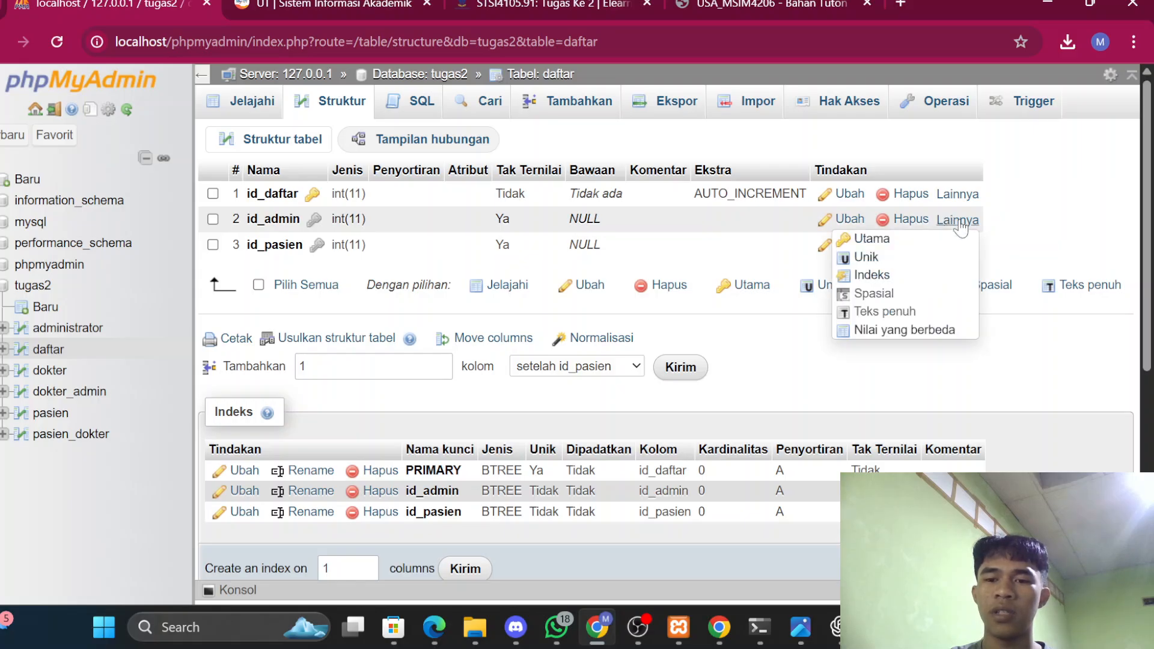
left_click(894, 284)
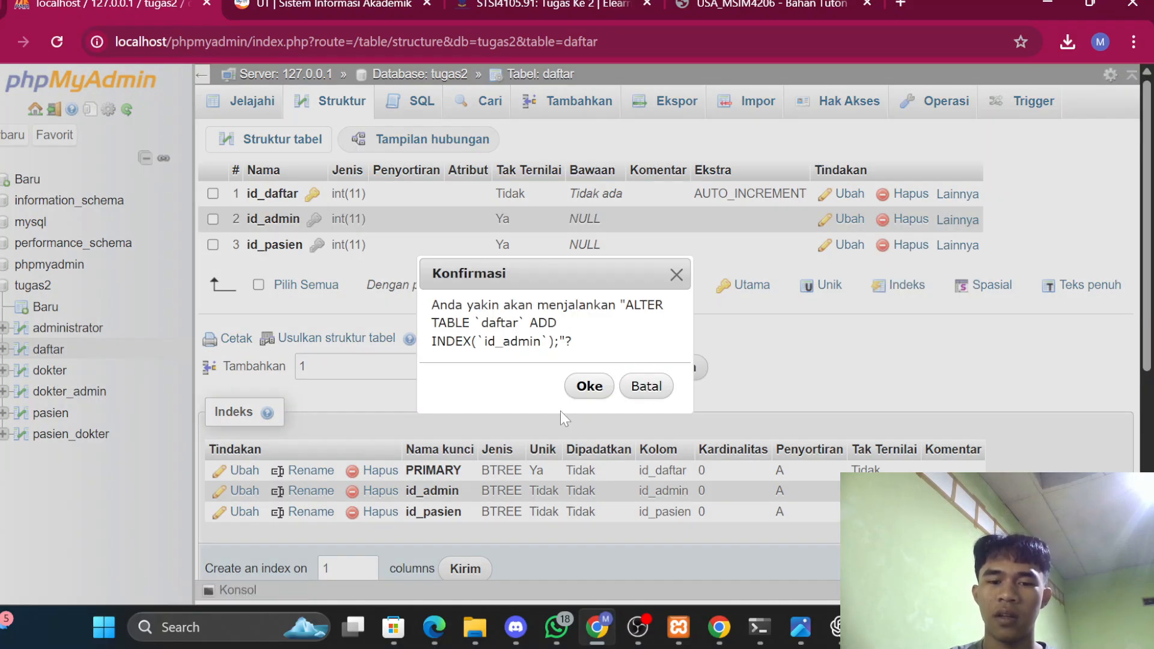
left_click(603, 374)
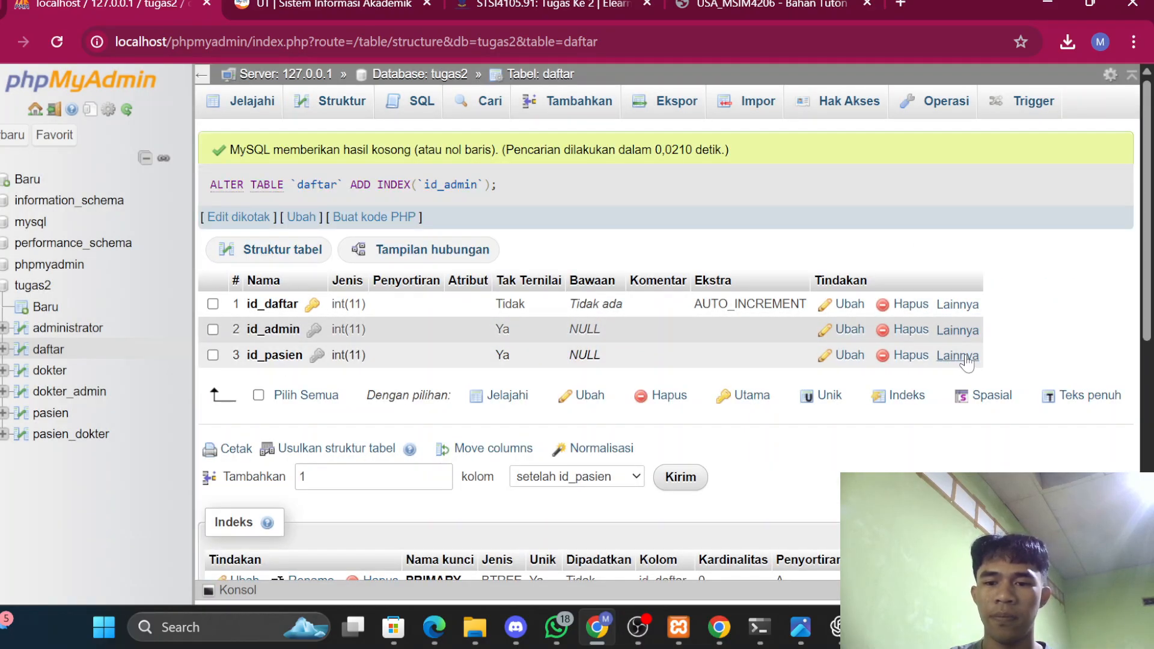
scroll(481, 282, "down", 1)
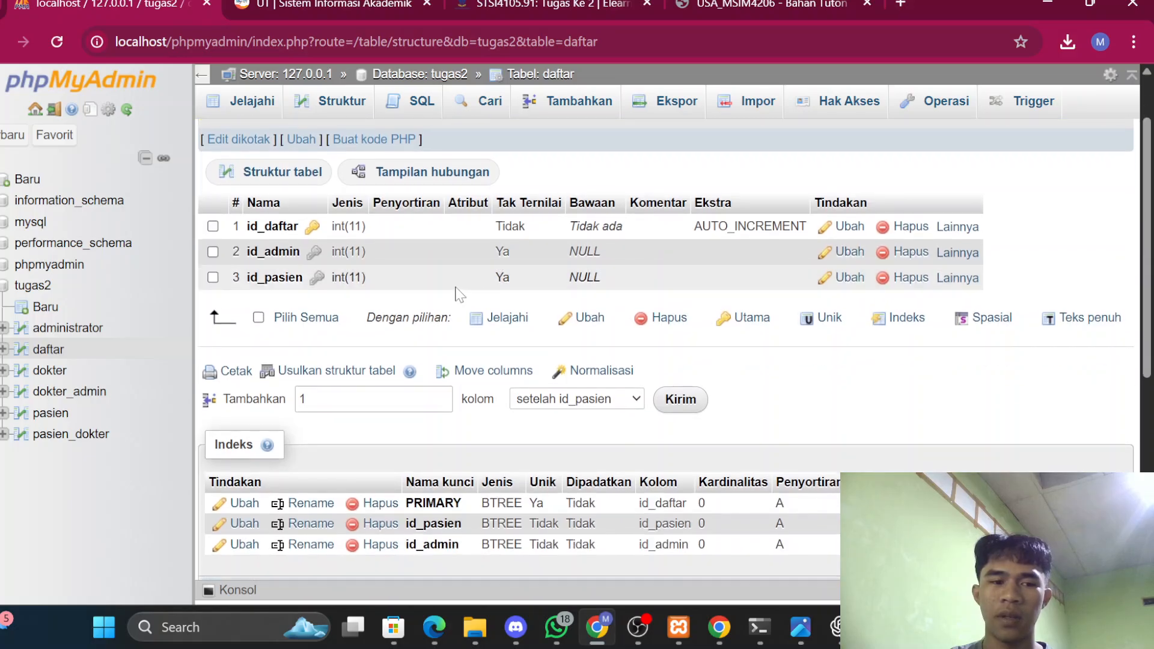
Step: Examine the columns and indexes in the structure of the dokter table
double_click(41, 369)
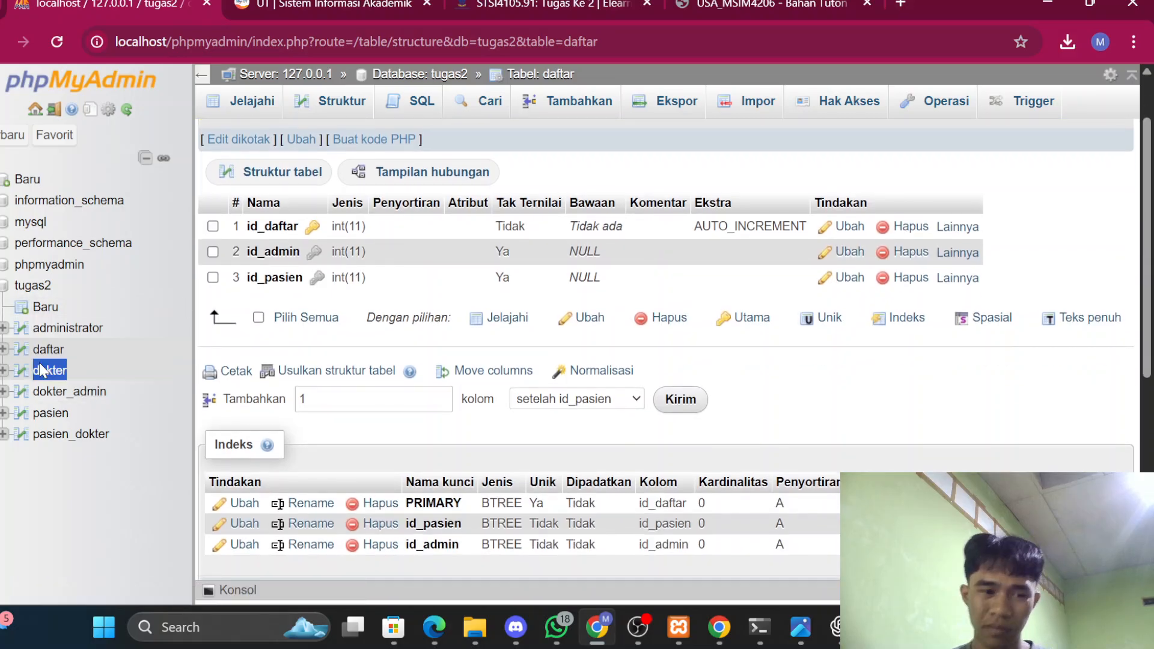
left_click(52, 373)
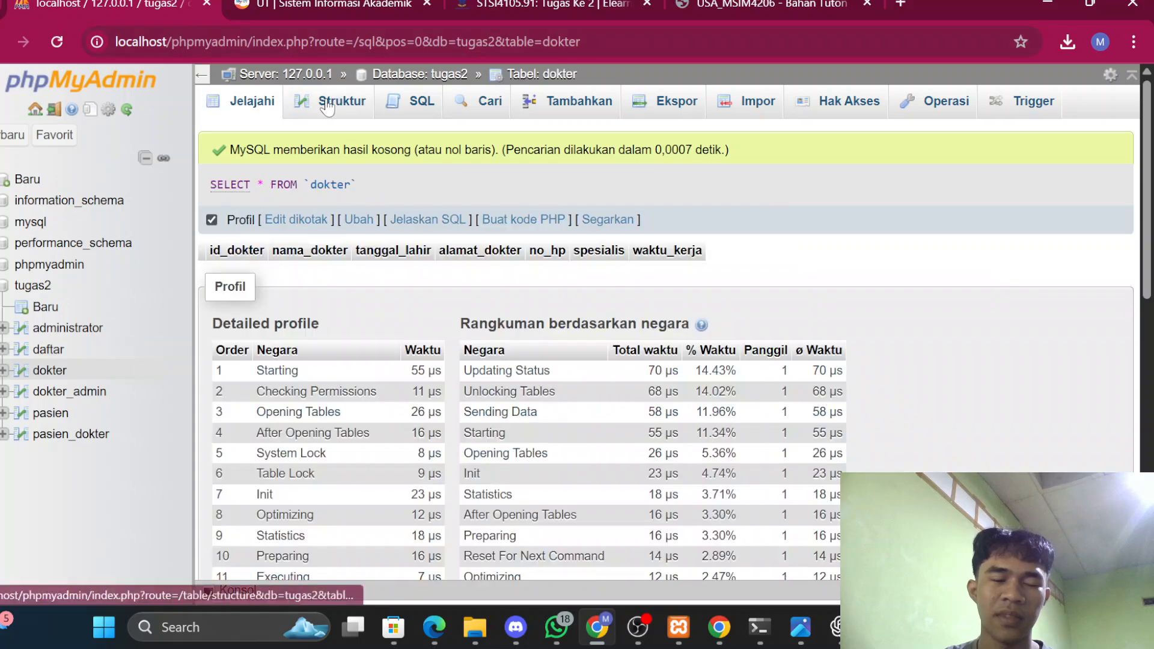
left_click(327, 106)
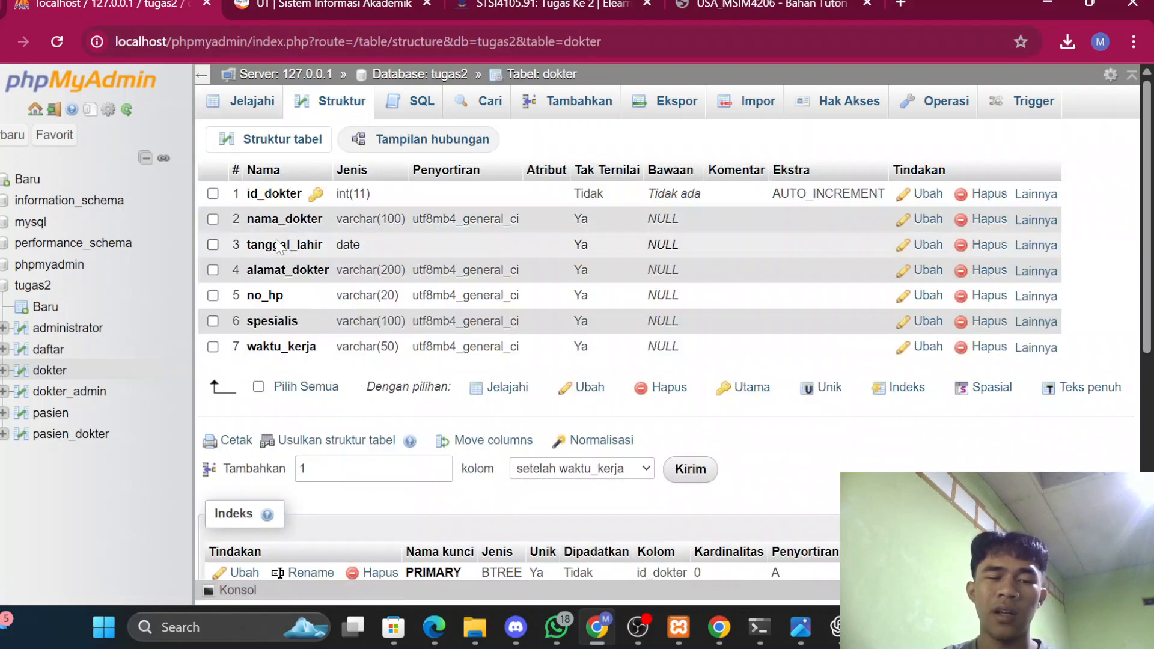
scroll(279, 246, "down", 1)
scroll(278, 241, "up", 1)
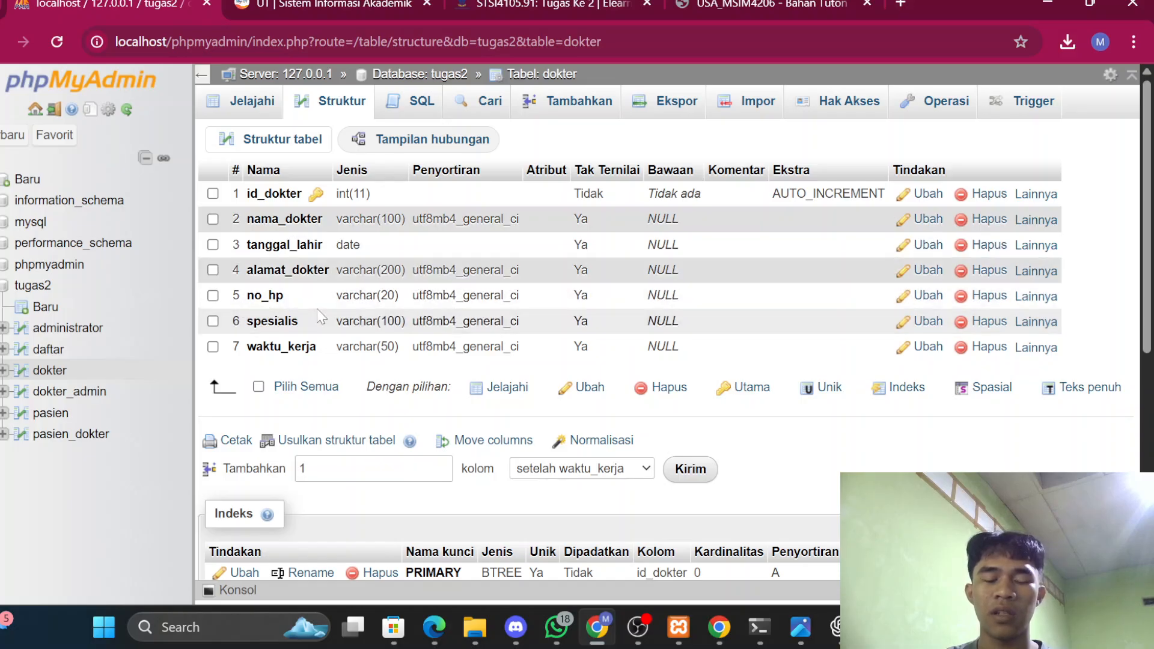
scroll(317, 309, "down", 1)
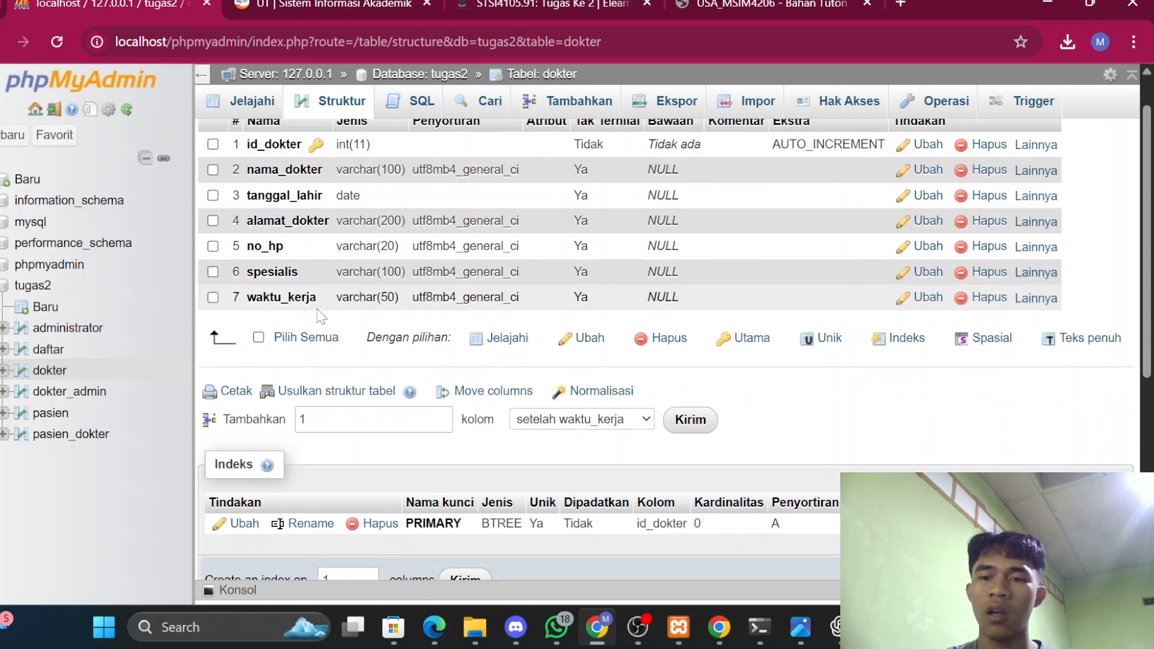
Step: Examine the structures of the dokter_admin, pasien and pasien_dokter tables one after another
left_click(67, 394)
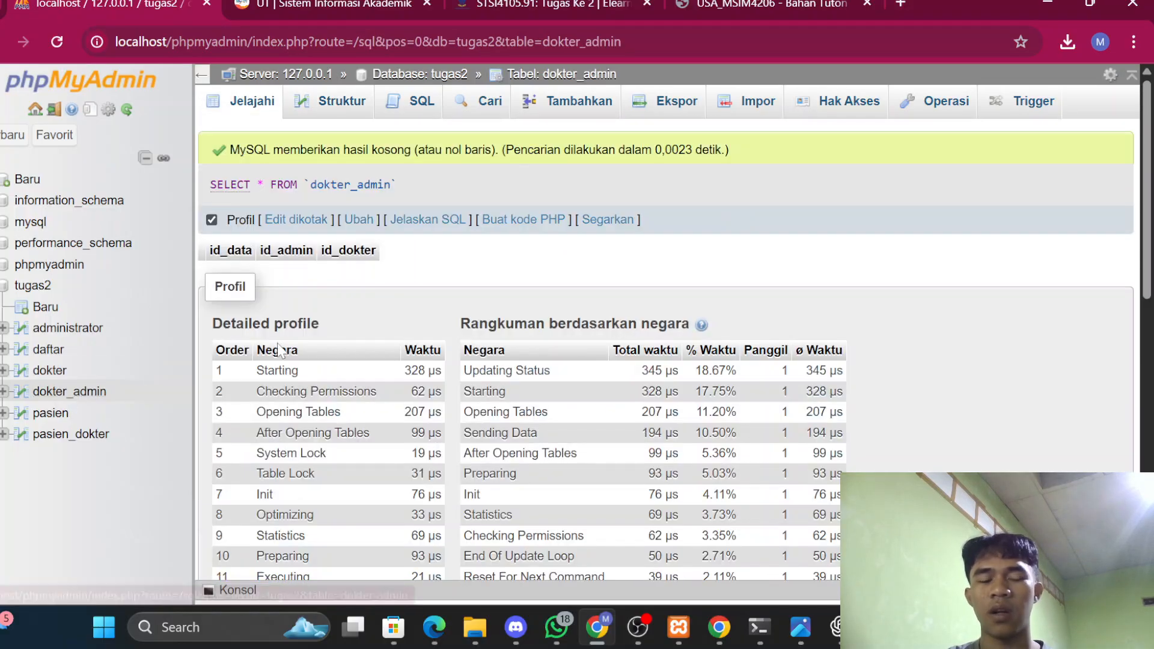
left_click(322, 120)
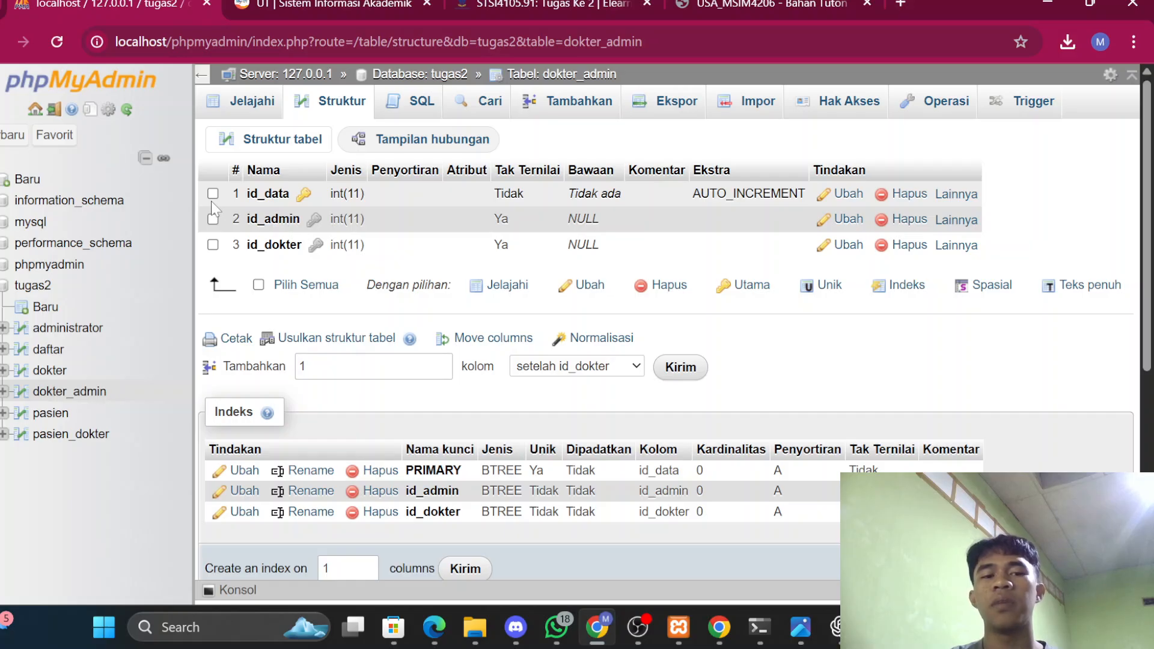
left_click(57, 414)
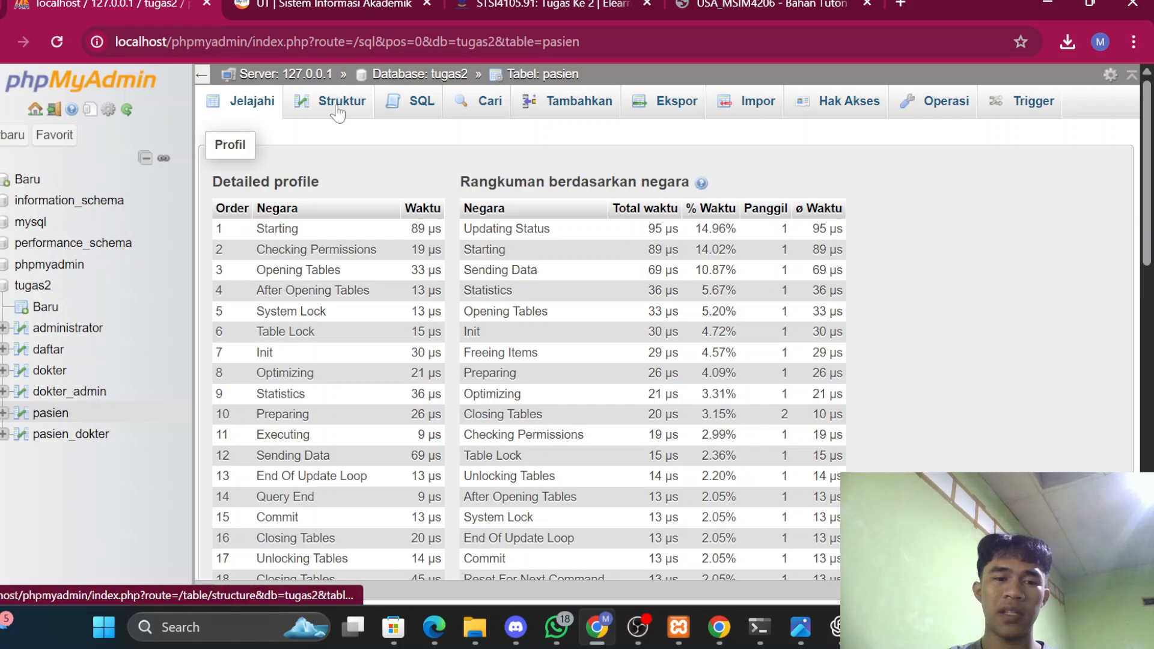
left_click(339, 112)
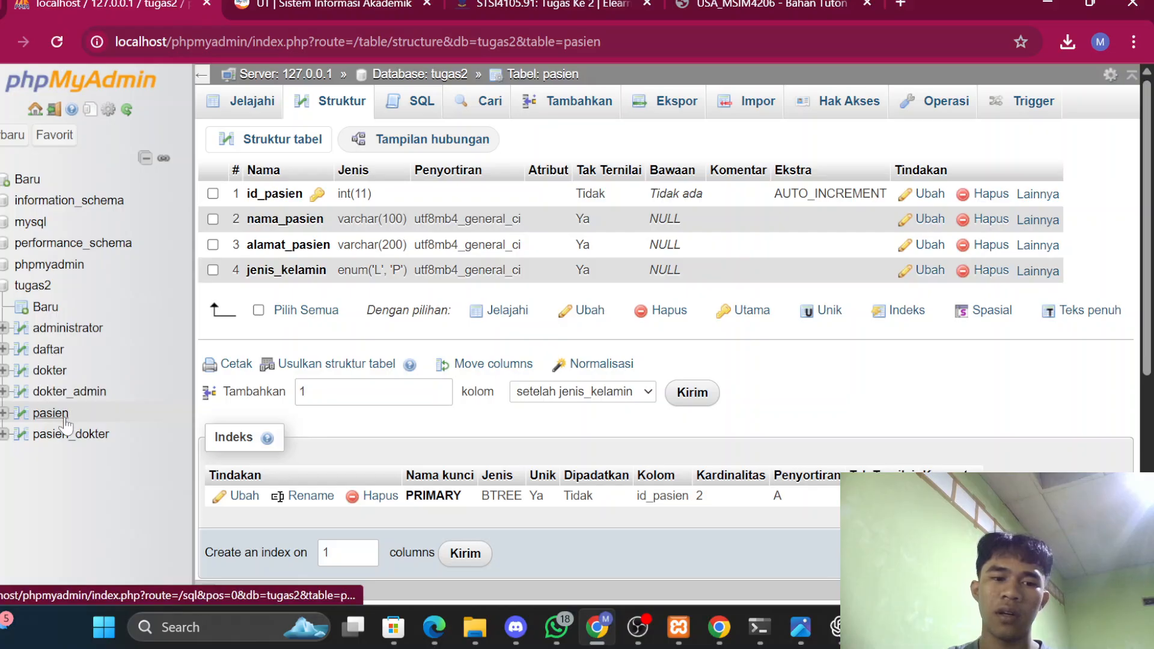
left_click_drag(113, 434, 36, 440)
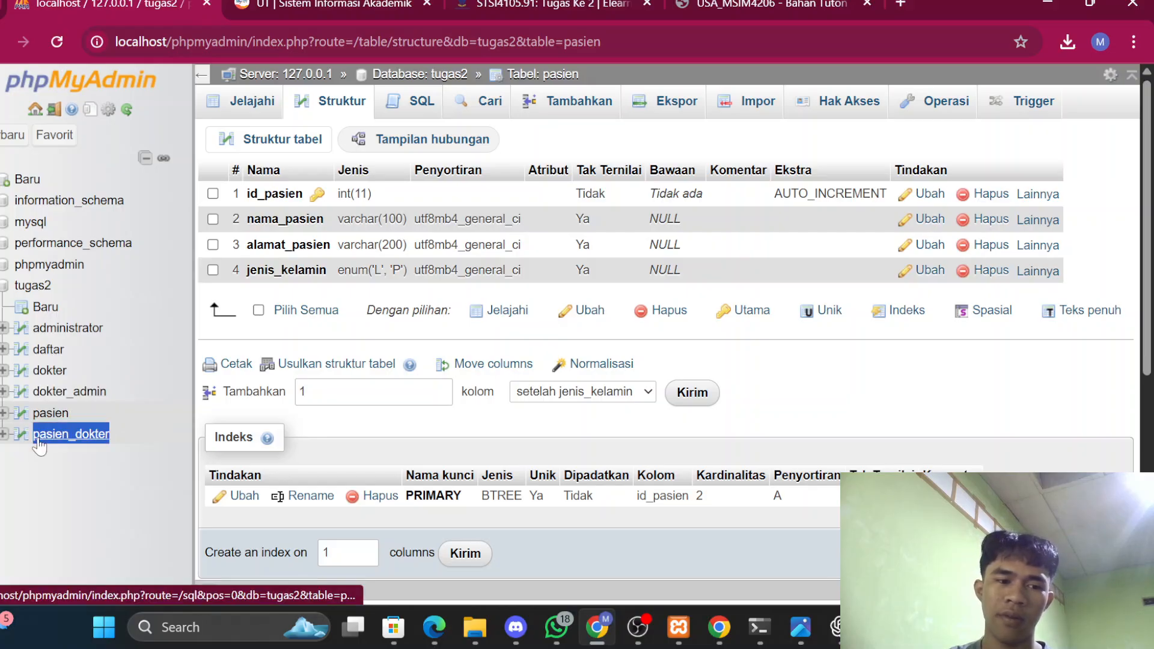
left_click(39, 439)
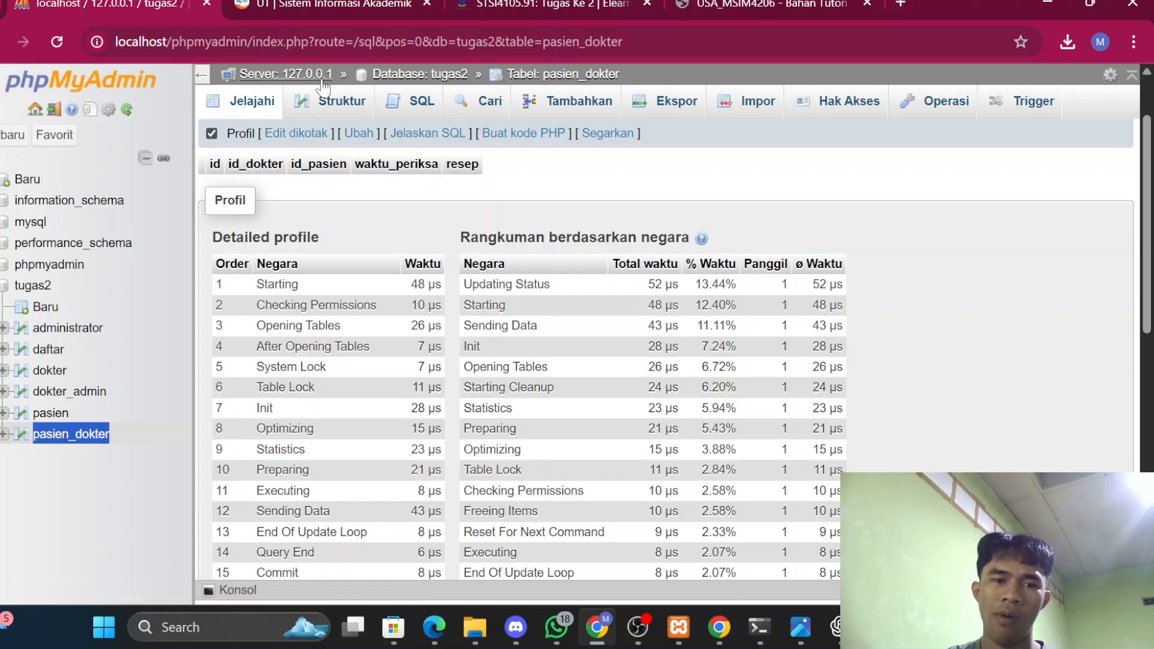
left_click(323, 98)
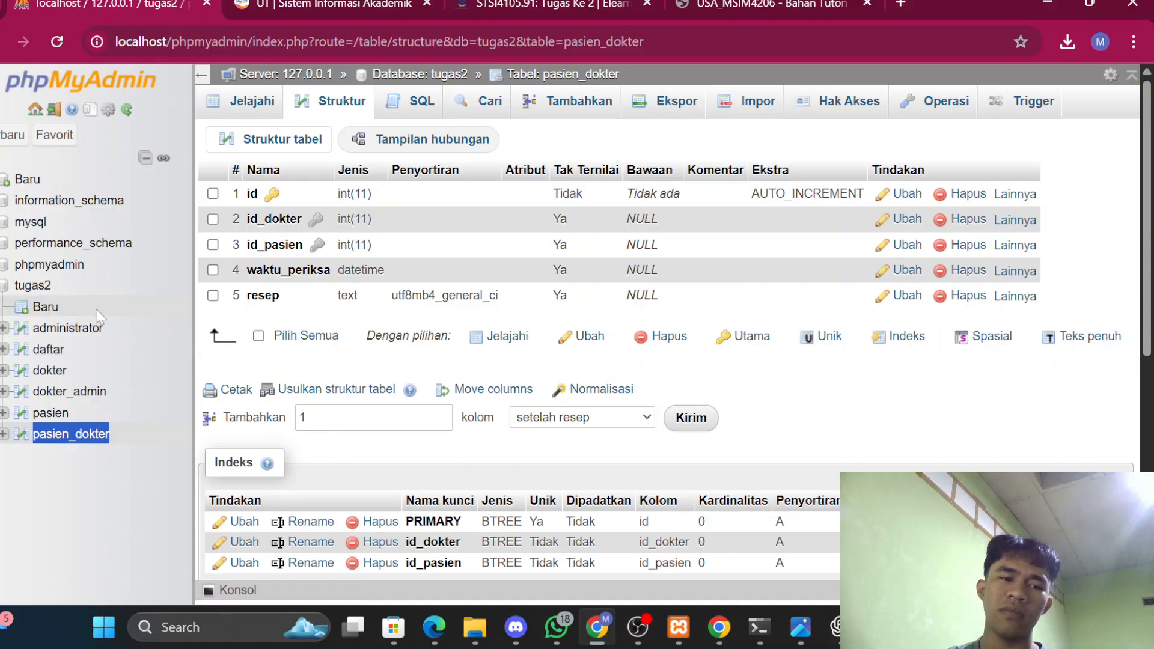
Step: Return to the administrator table and review its column definitions and primary key
double_click(66, 328)
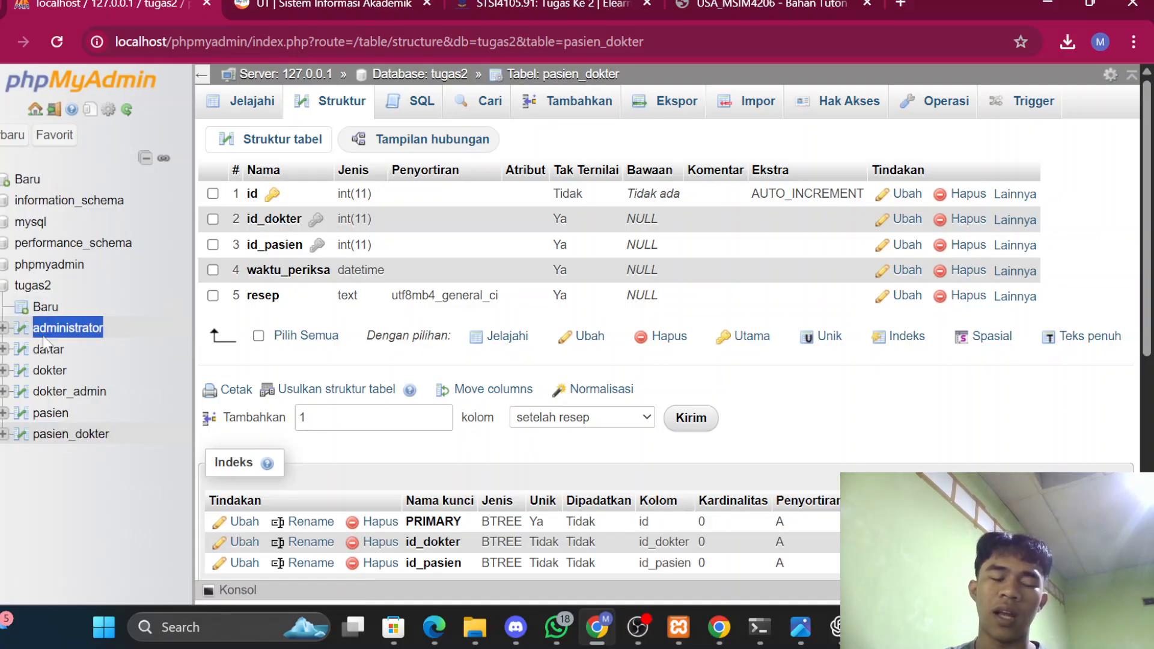
left_click(67, 332)
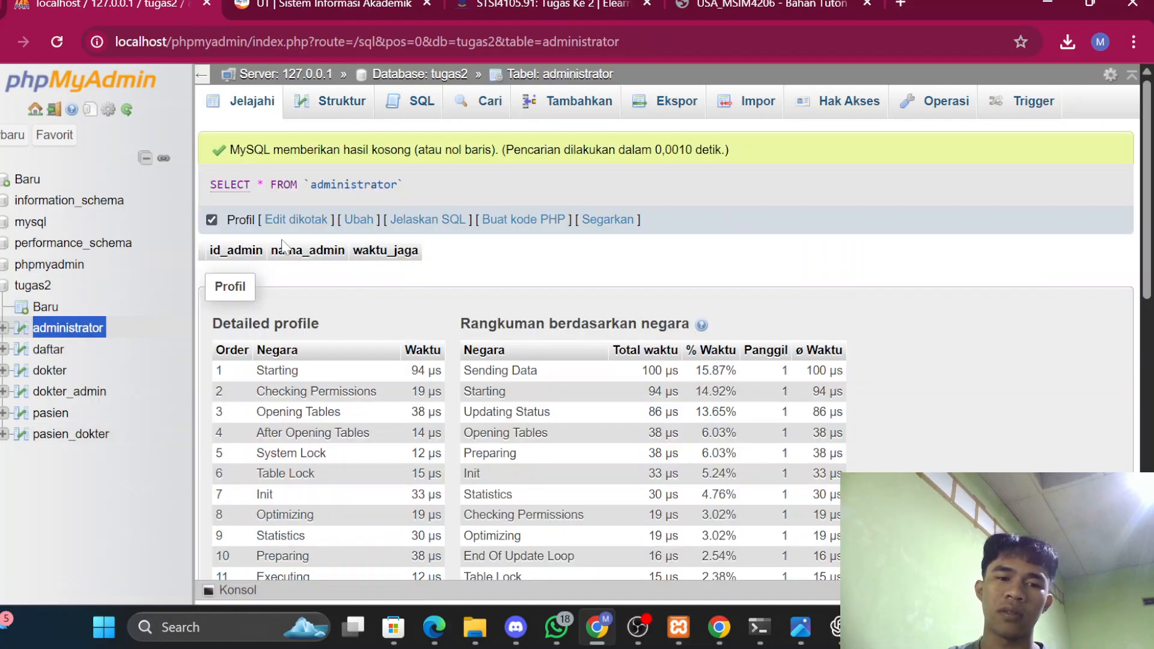
left_click(356, 113)
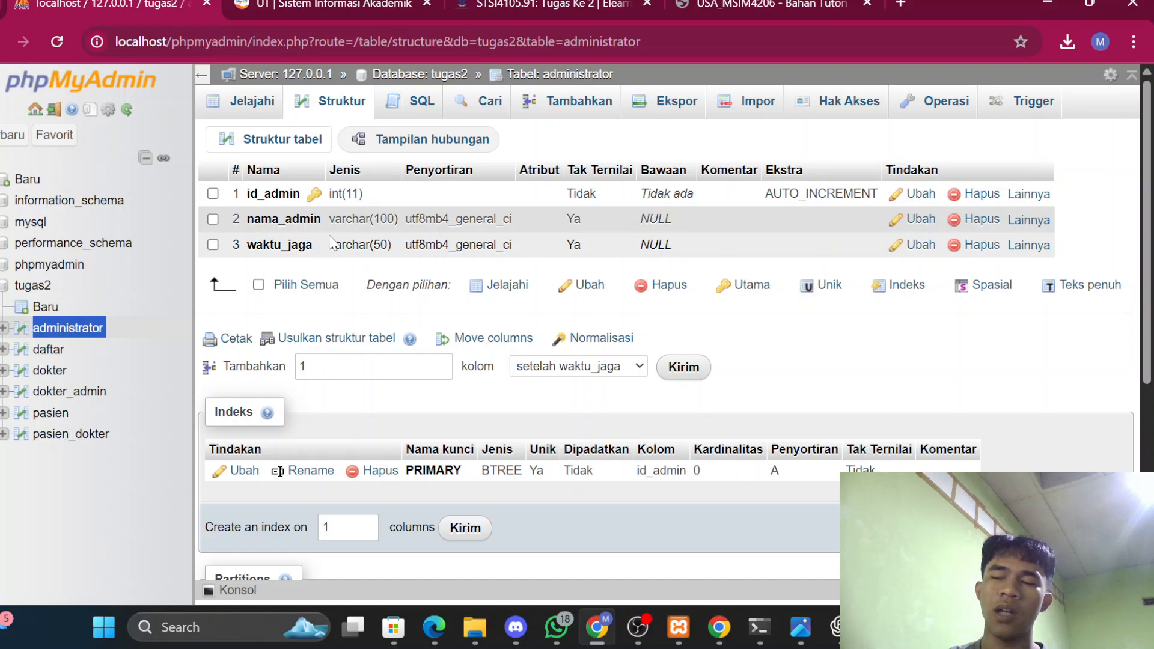
Step: Open the structure of the pasien table and review its columns, primary key and index
scroll(331, 242, "down", 1)
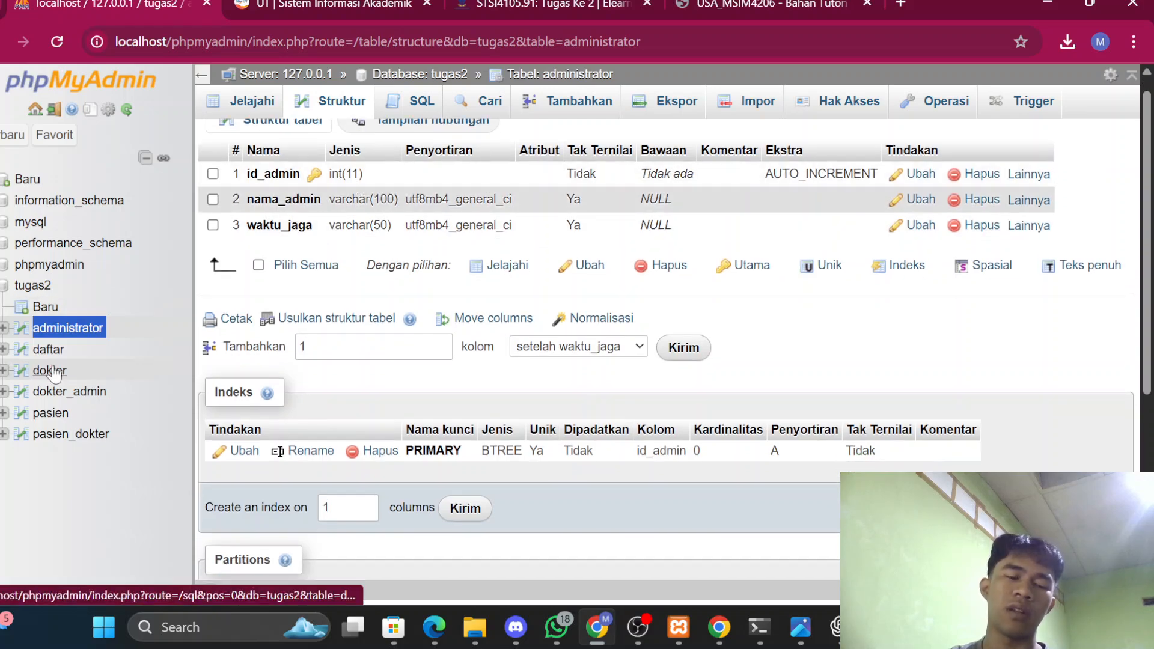
left_click(61, 413)
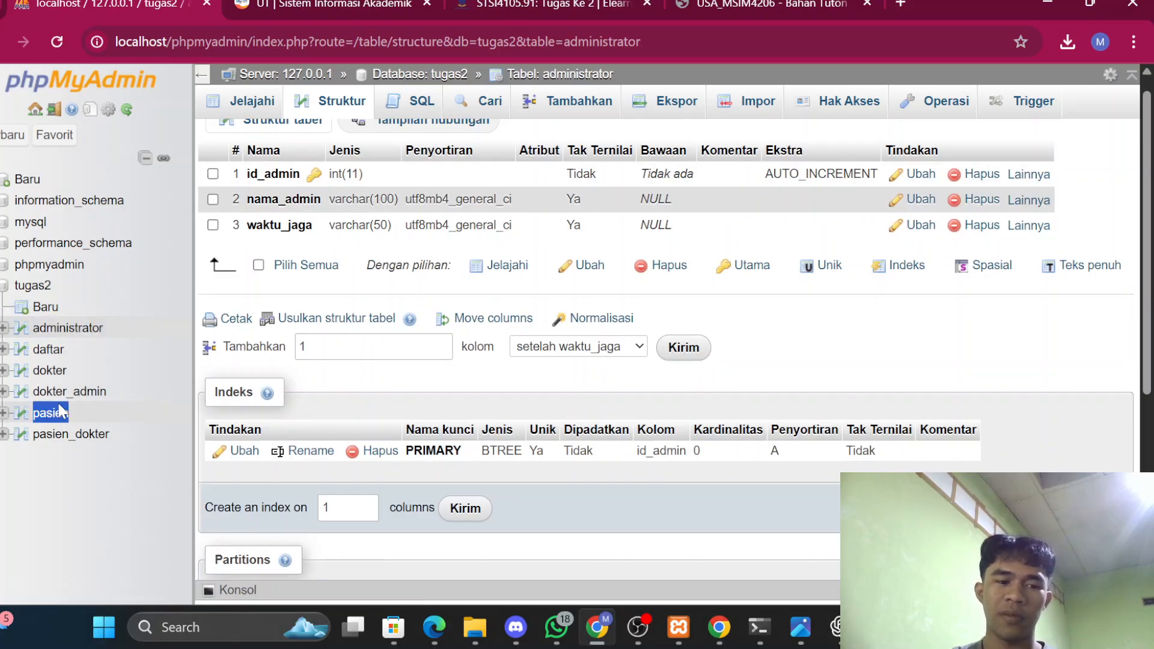
left_click(62, 414)
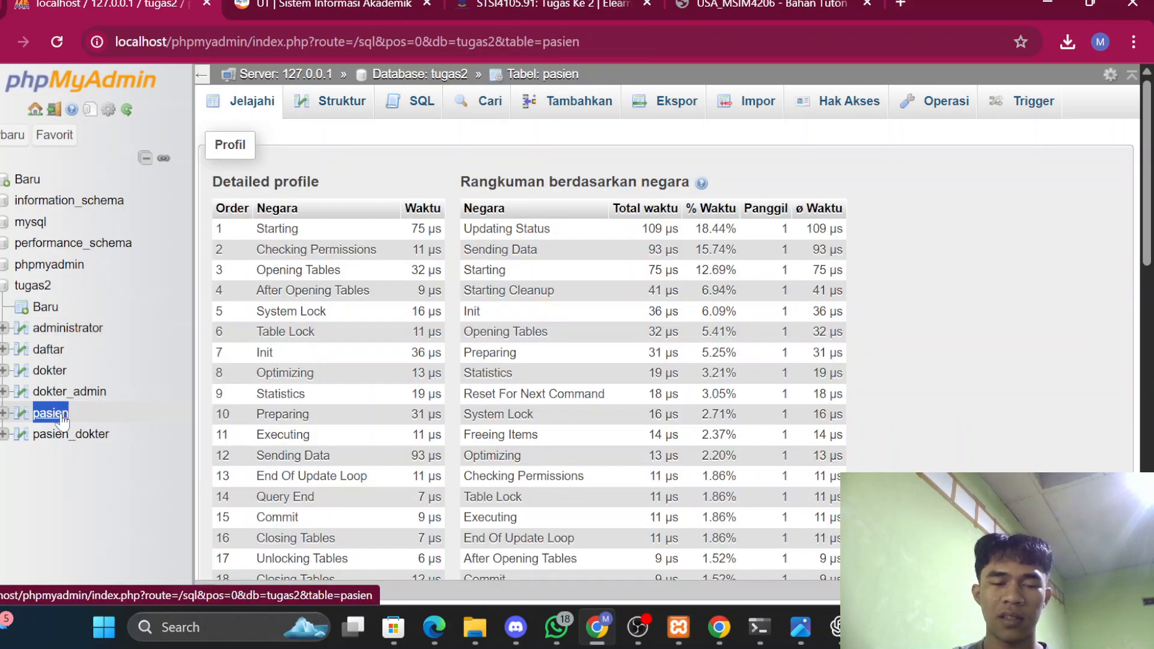
left_click(326, 114)
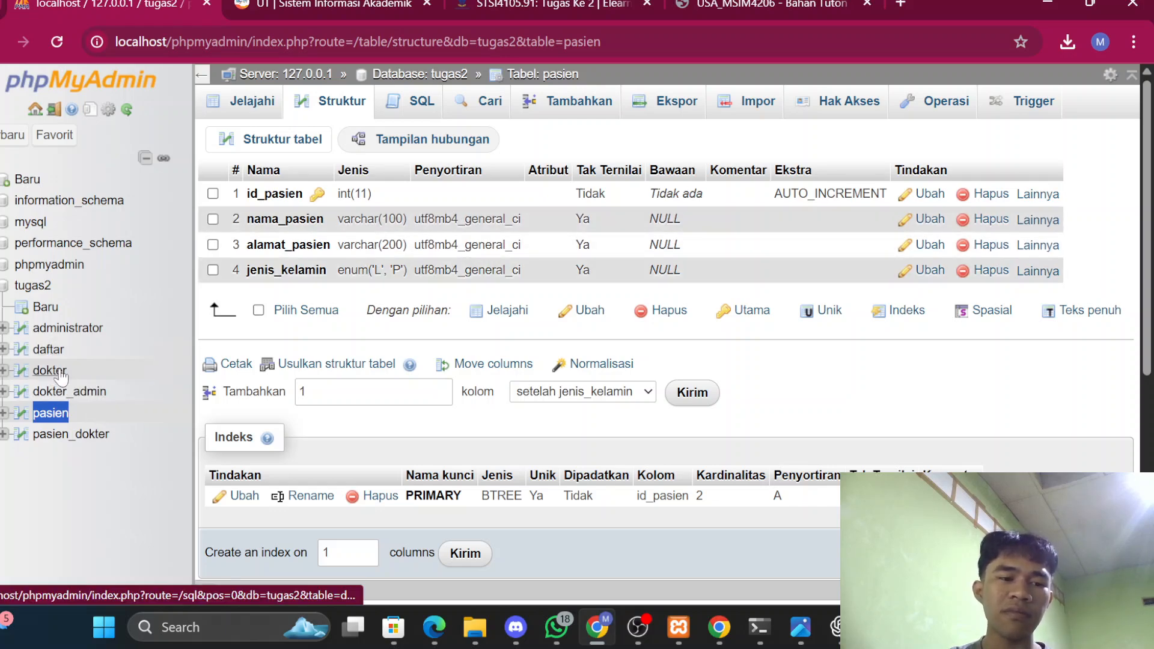
Step: Open the structure of the dokter_admin table and review its columns and indexes
double_click(61, 428)
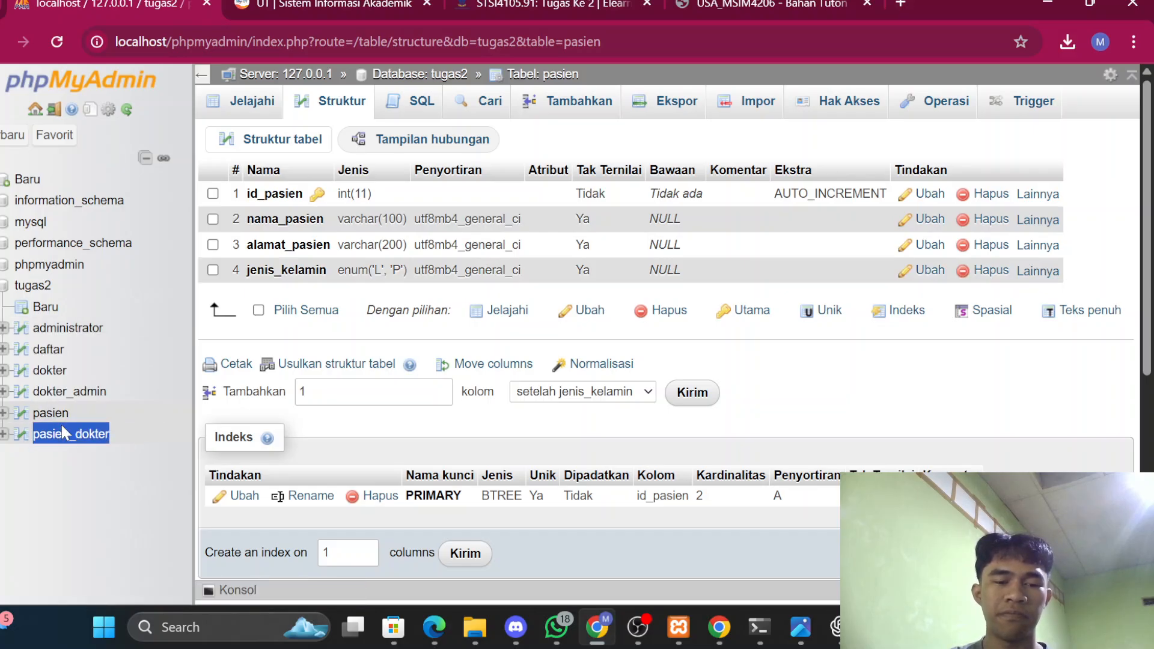
left_click(48, 403)
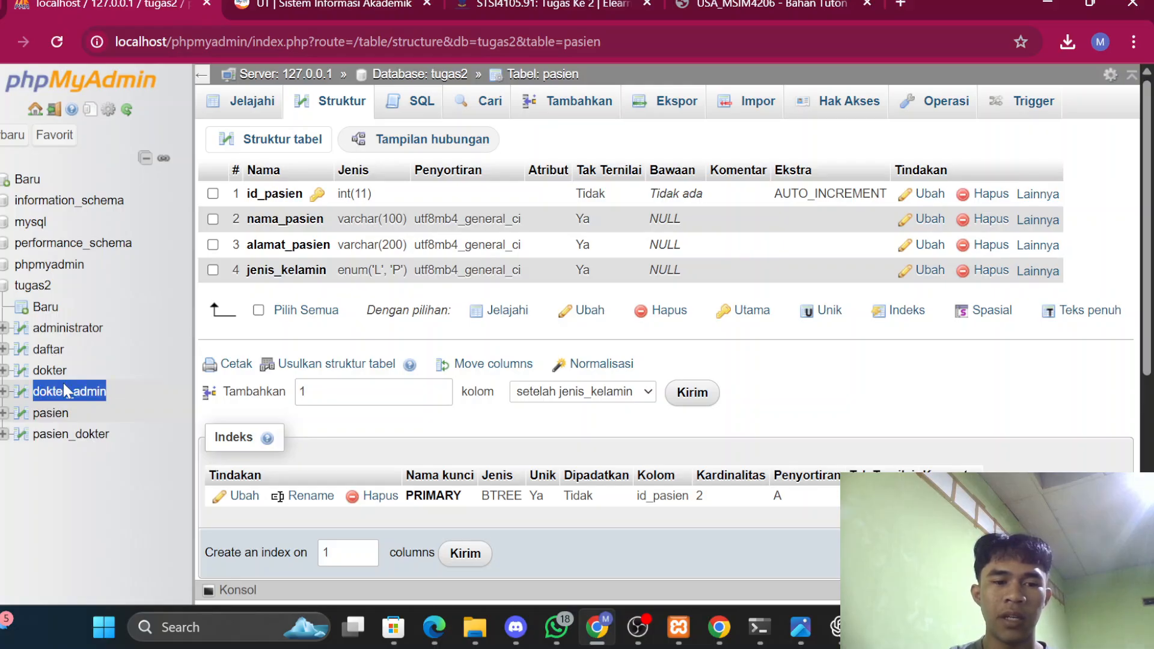
left_click(67, 393)
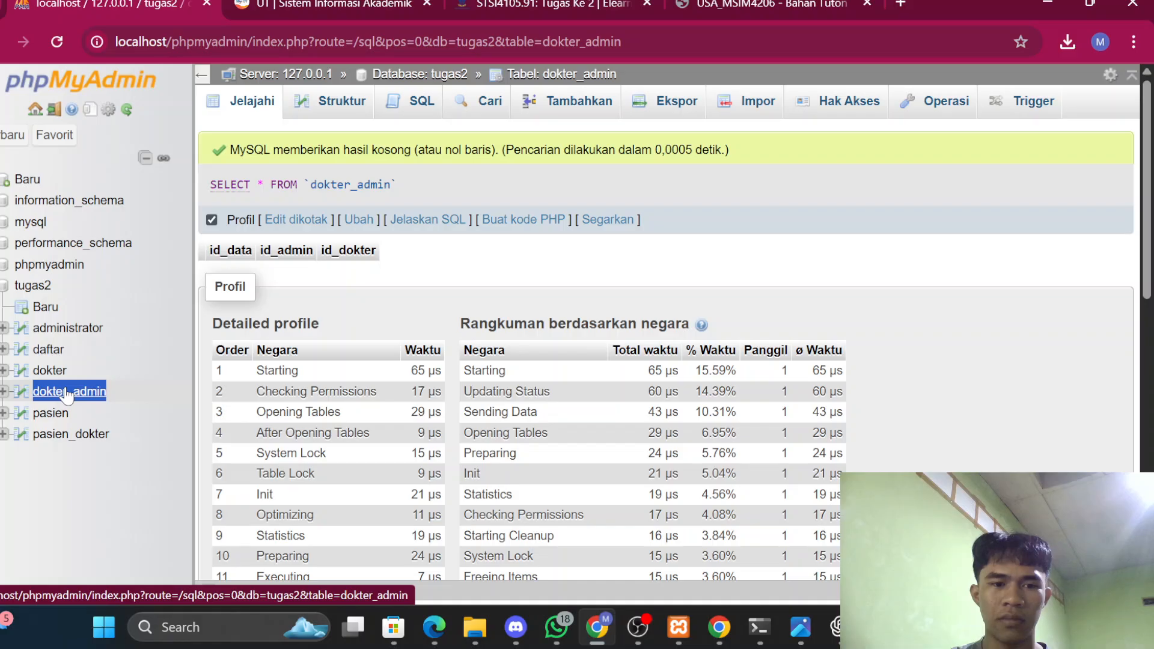
left_click(331, 105)
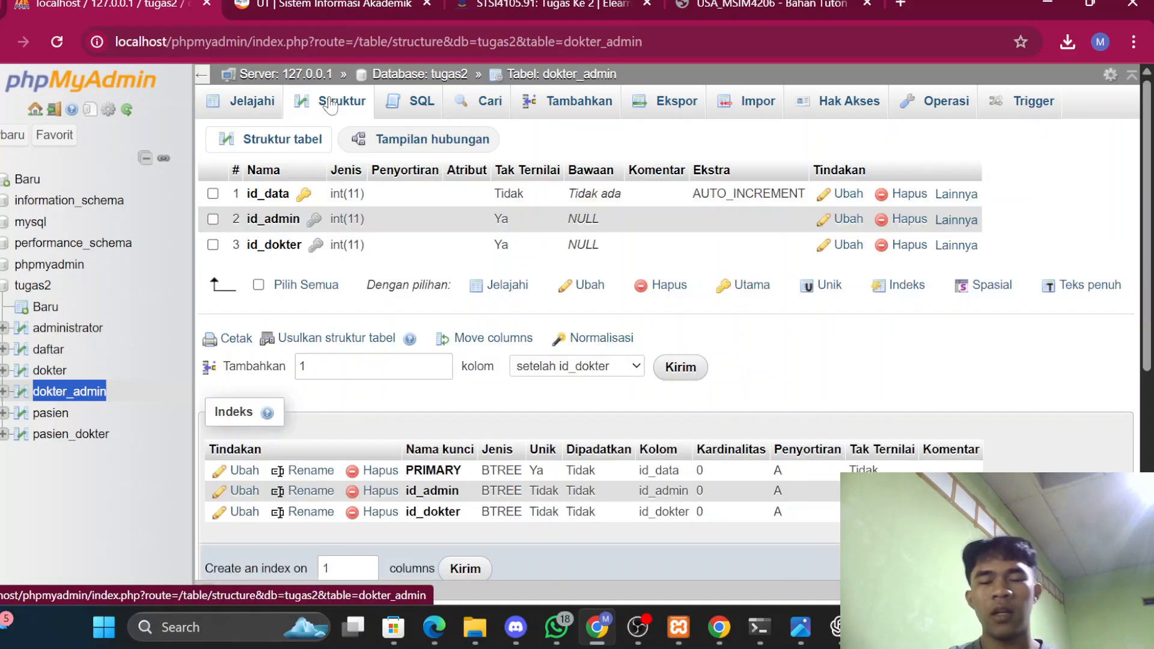
Step: Open the Designer diagram of the tugas2 database and look over all its tables and their relations
left_click(36, 287)
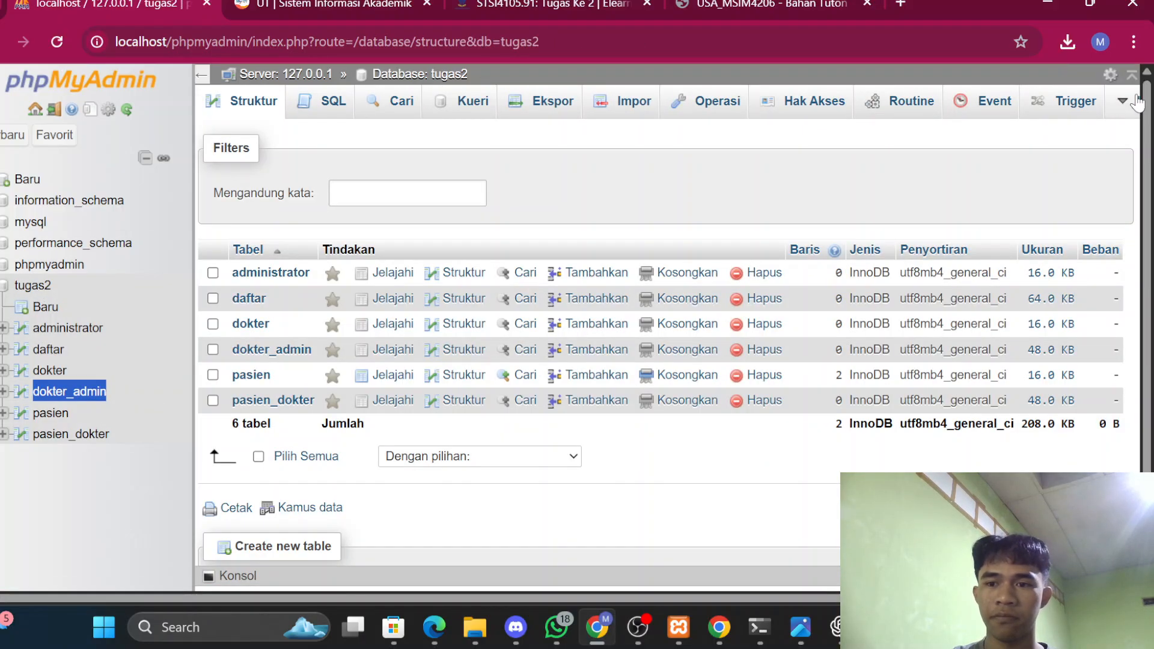
mouse_move(1123, 102)
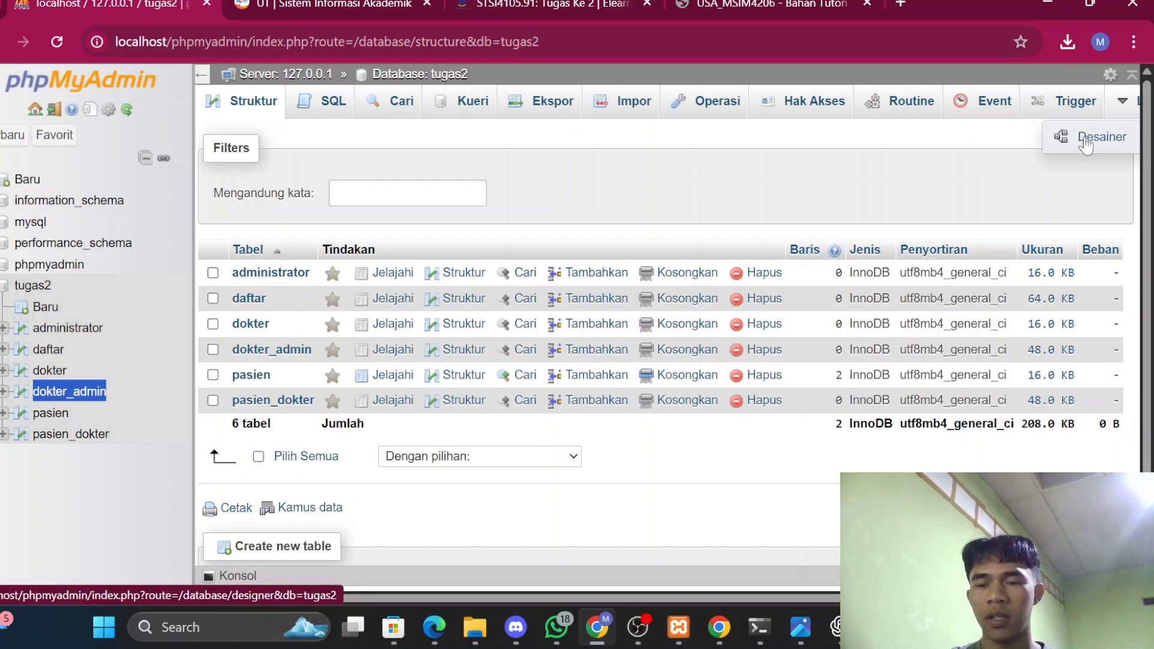
left_click(1085, 144)
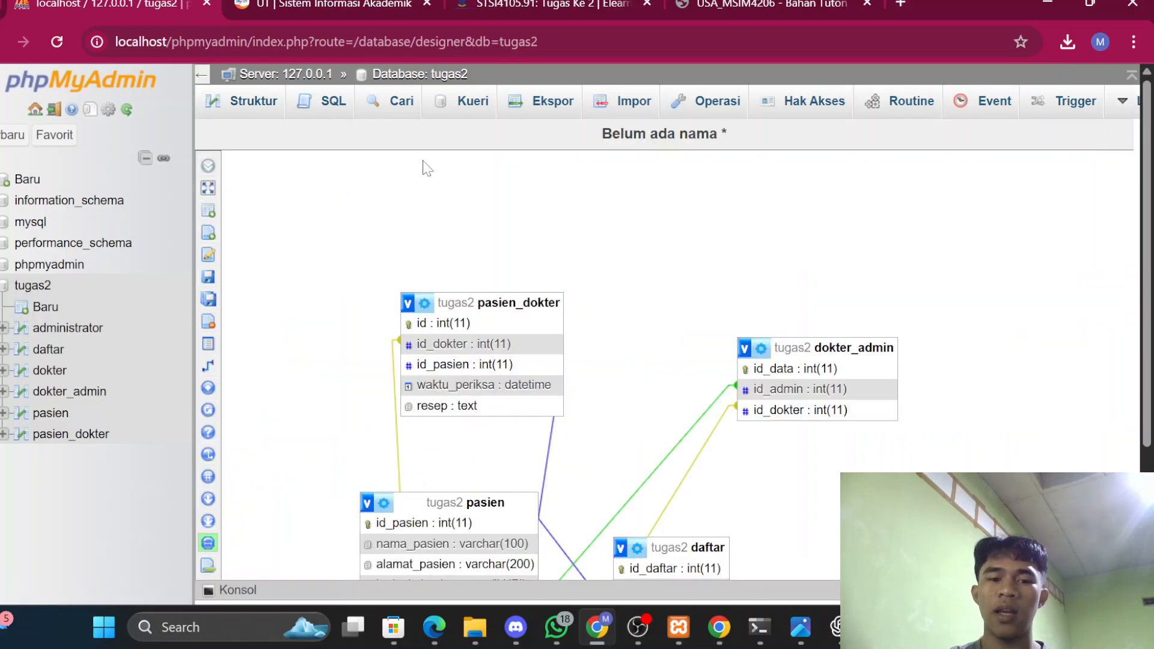
scroll(427, 168, "down", 3)
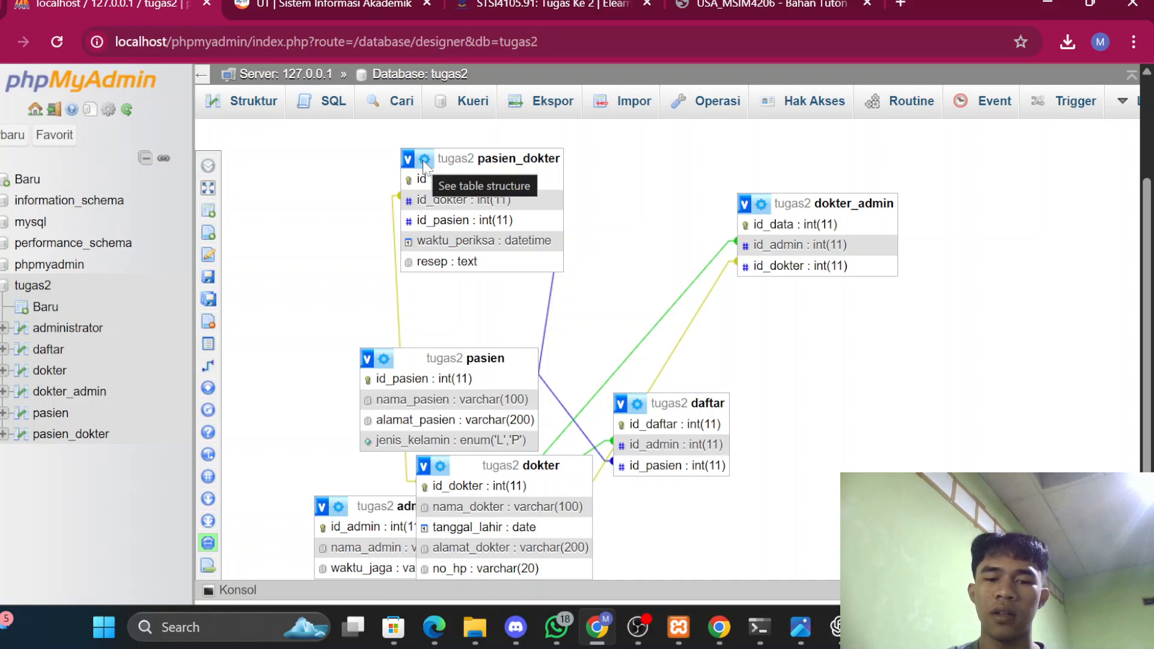
scroll(425, 162, "down", 2)
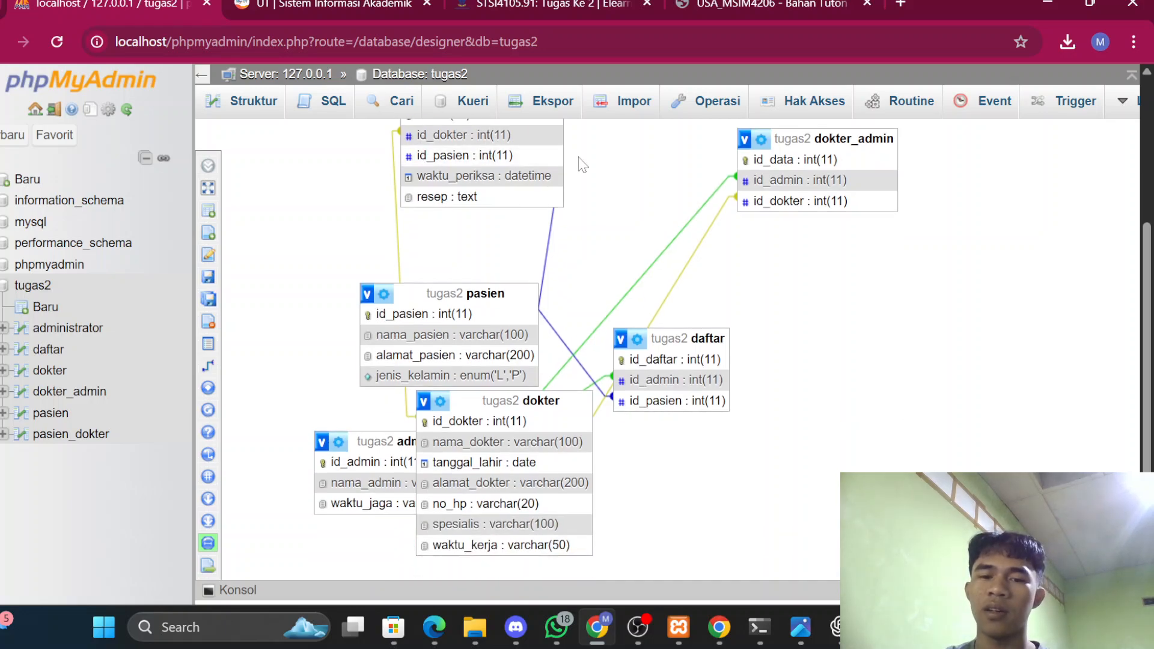
scroll(642, 164, "up", 3)
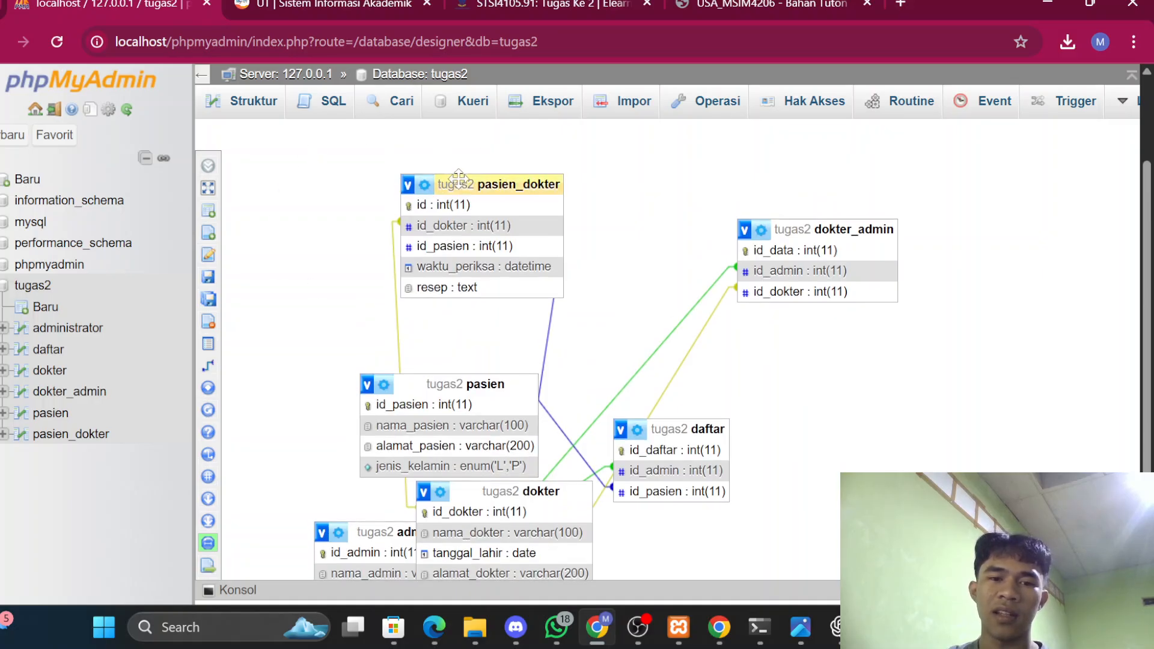
Step: Check the entity relationship diagram in the Tugas 2 assignment PDF, and return to the database designer
left_click(716, 6)
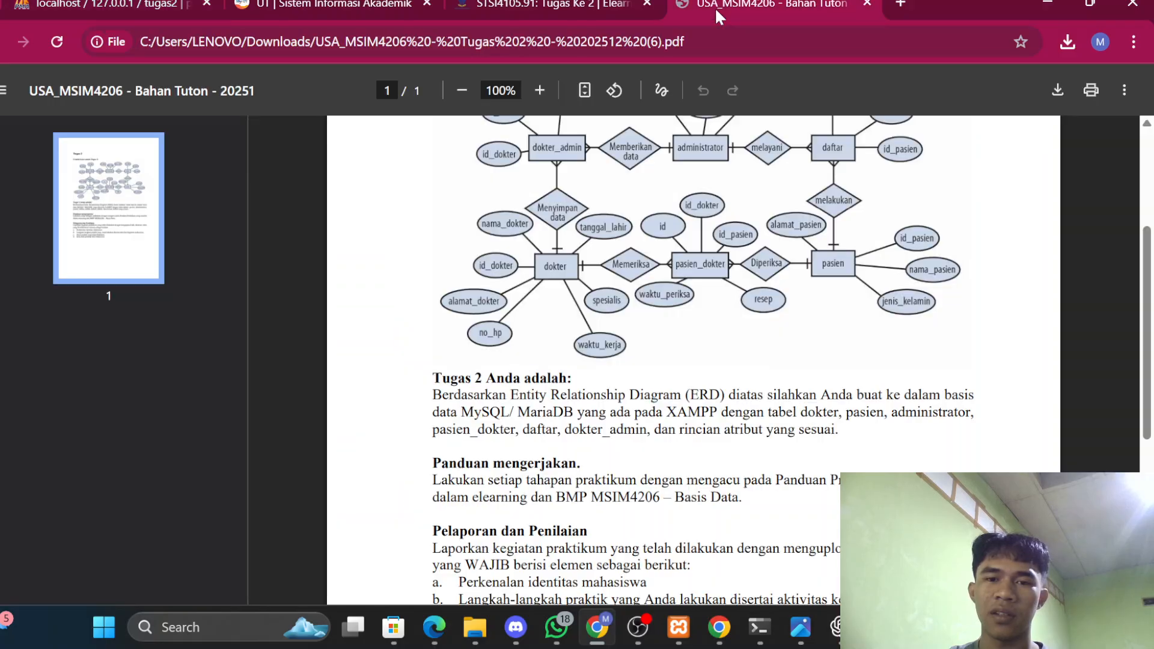
scroll(716, 147, "up", 5)
scroll(719, 147, "down", 2)
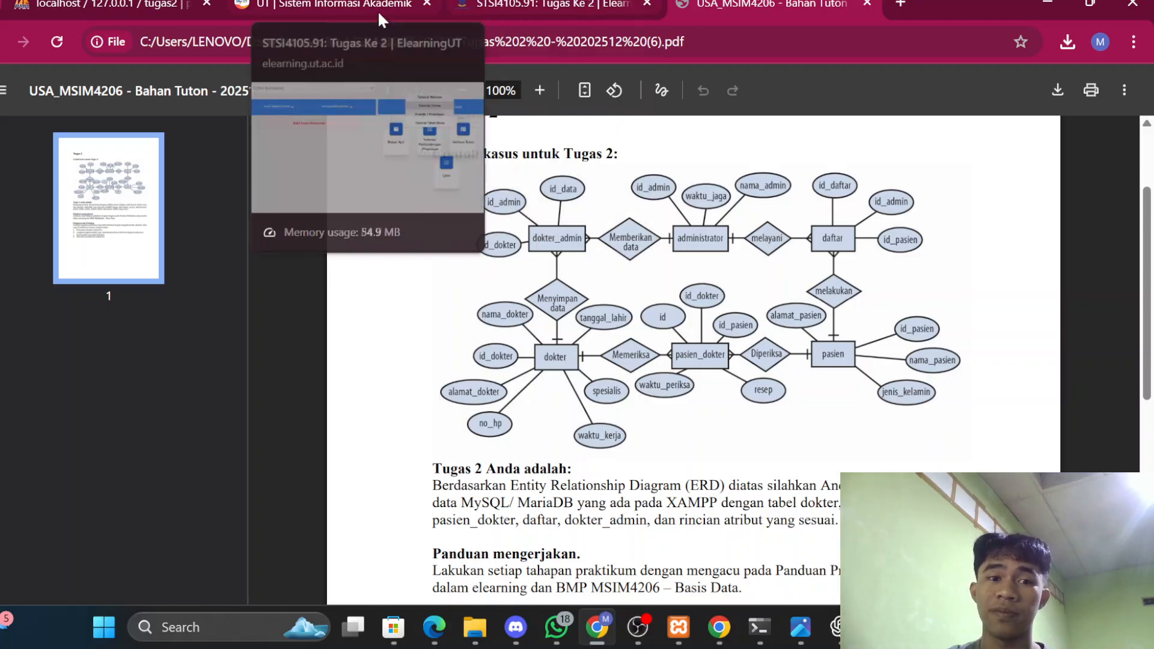
left_click(108, 5)
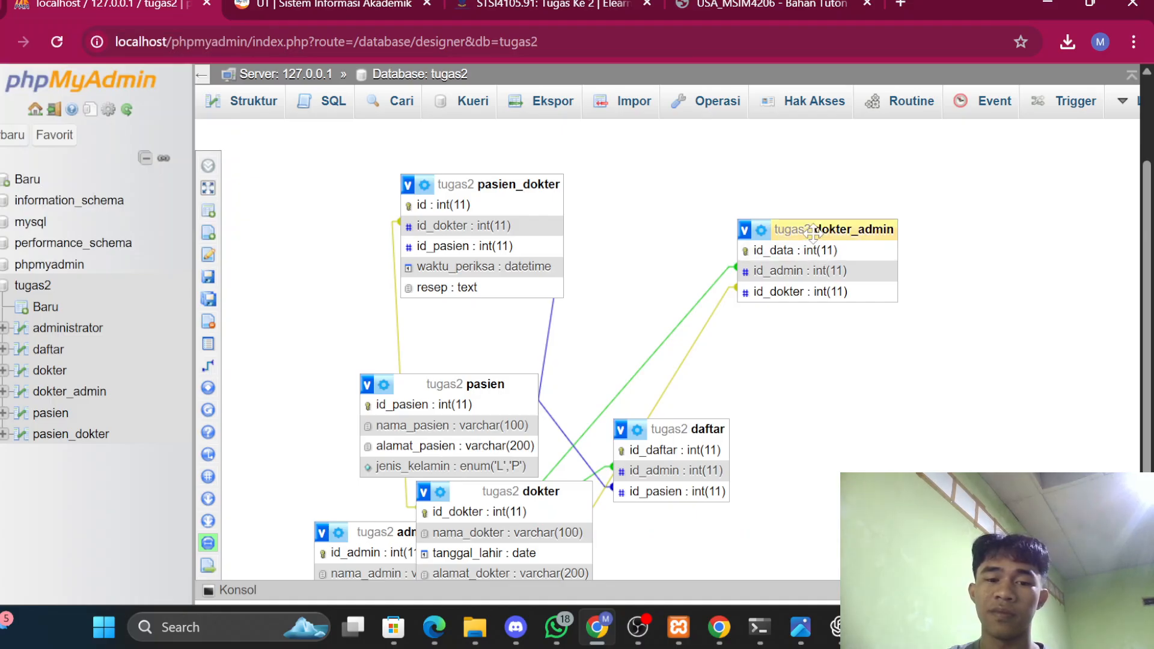
Step: Arrange the dokter_admin, administrator and daftar tables side by side in one upper row of the designer diagram
left_click_drag(813, 233, 430, 281)
scroll(508, 383, "down", 1)
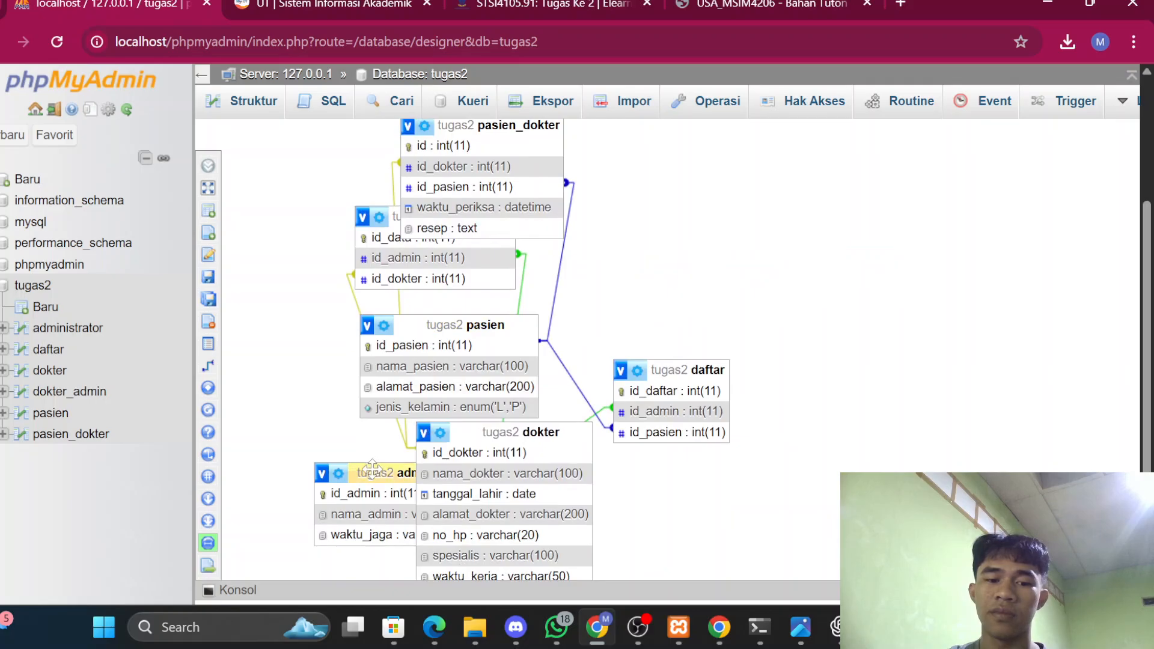
left_click_drag(373, 473, 616, 205)
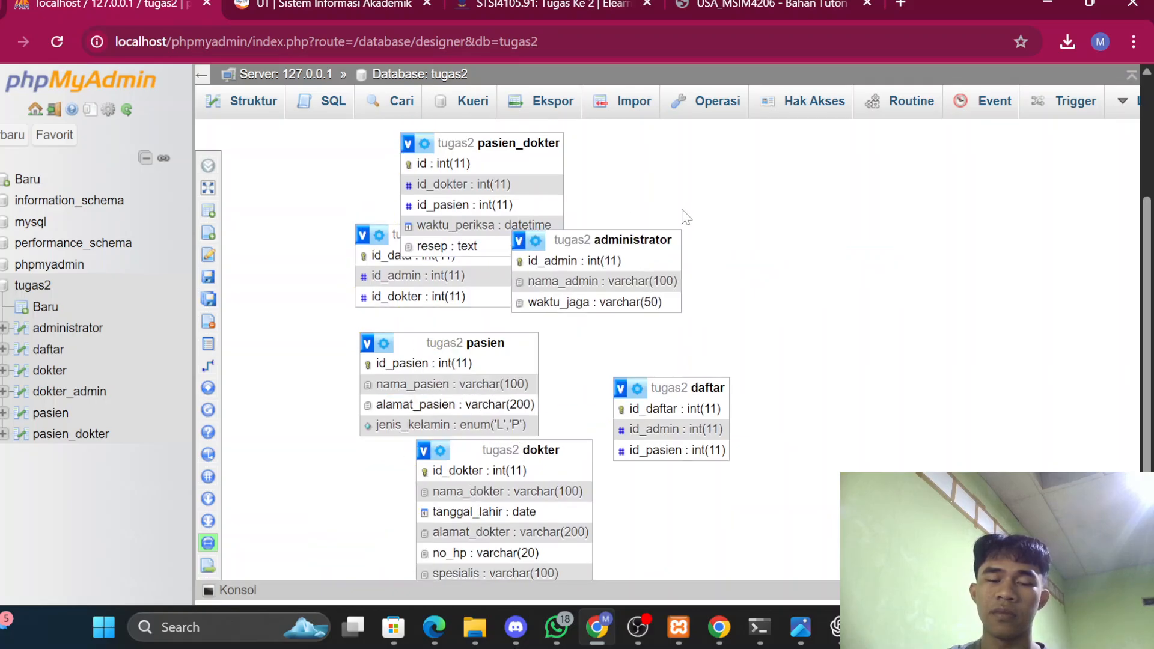
left_click_drag(572, 240, 662, 244)
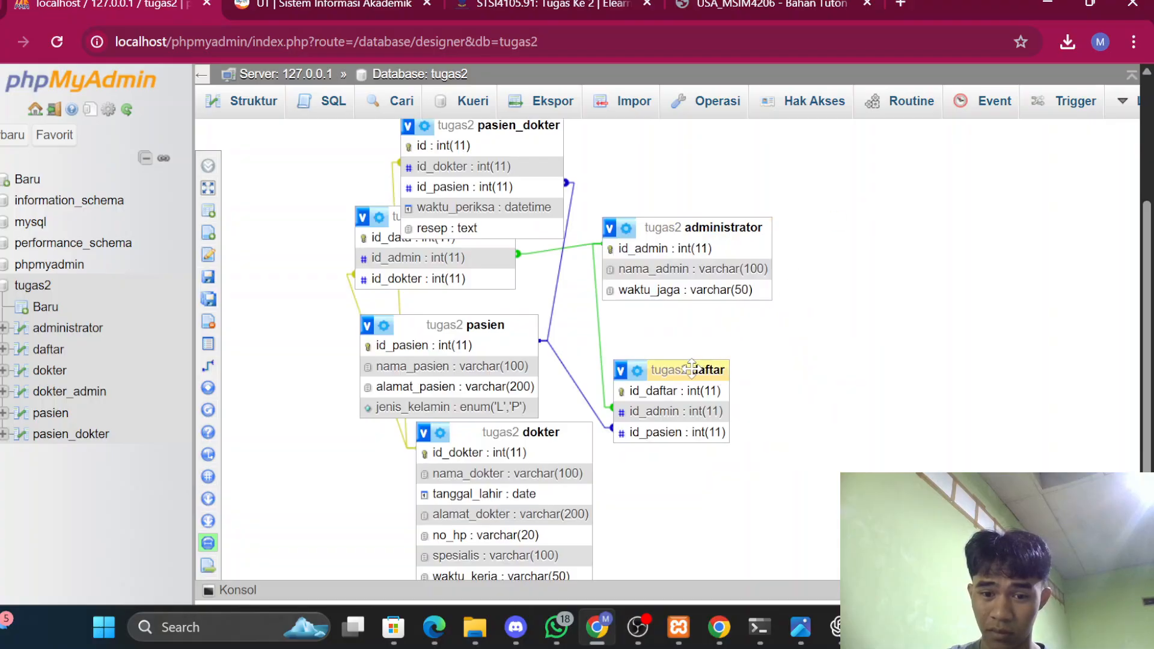
left_click_drag(692, 369, 924, 247)
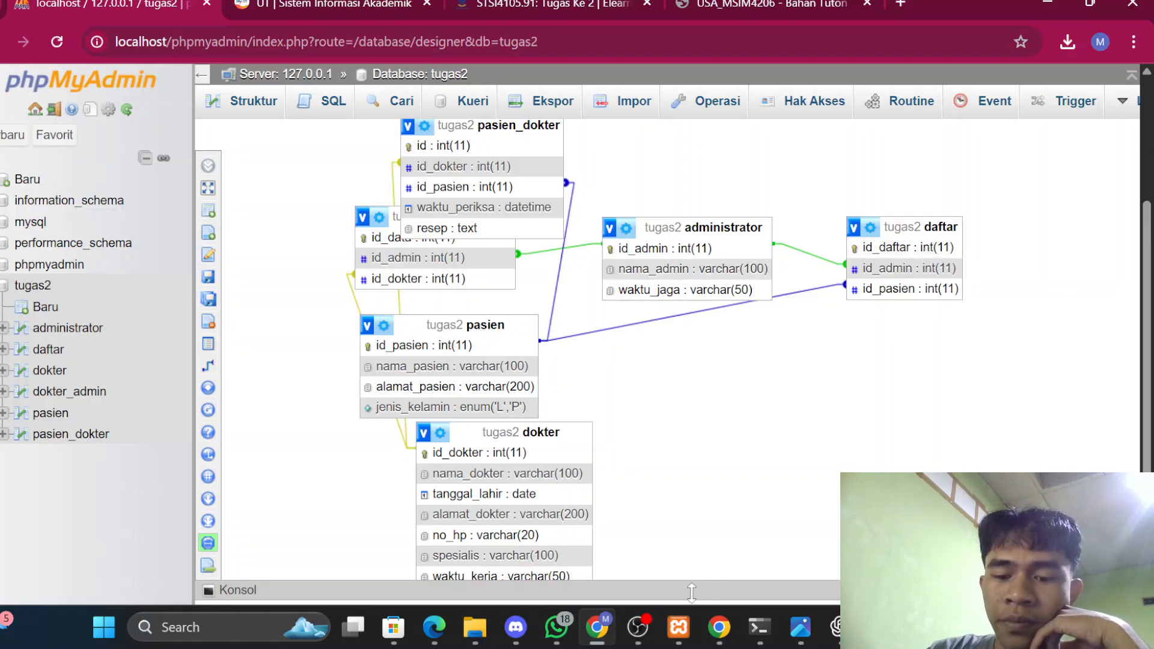
Step: Consult the assignment's ERD for the placement of the dokter, pasien_dokter and pasien entities, and go back to the designer
left_click(593, 7)
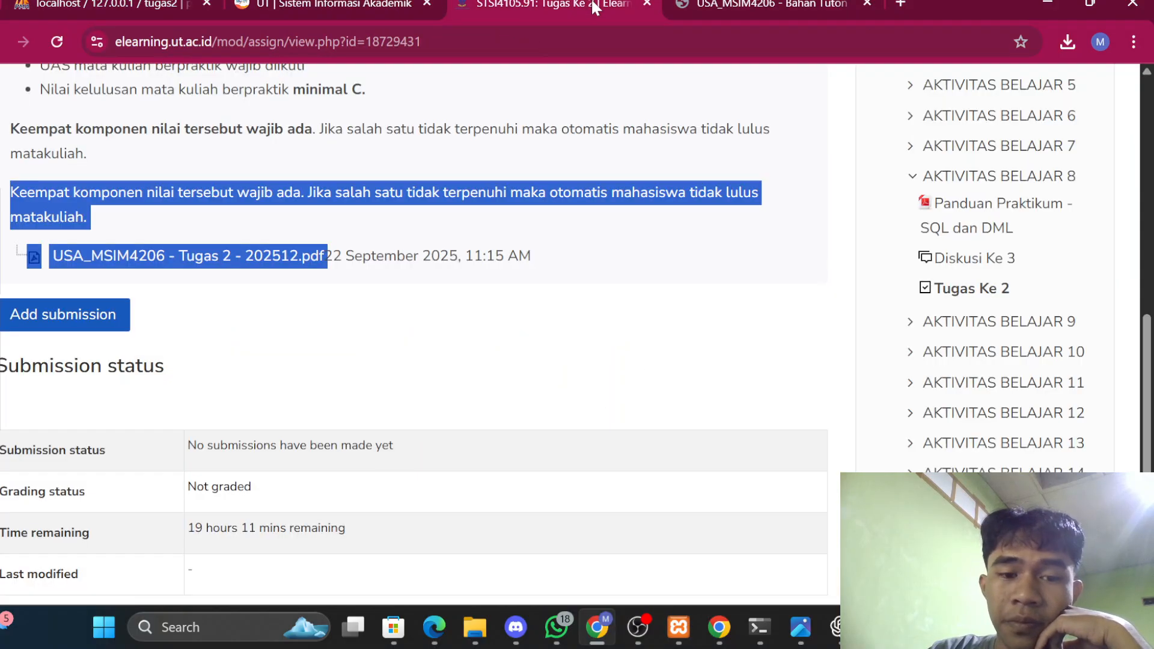
left_click(736, 3)
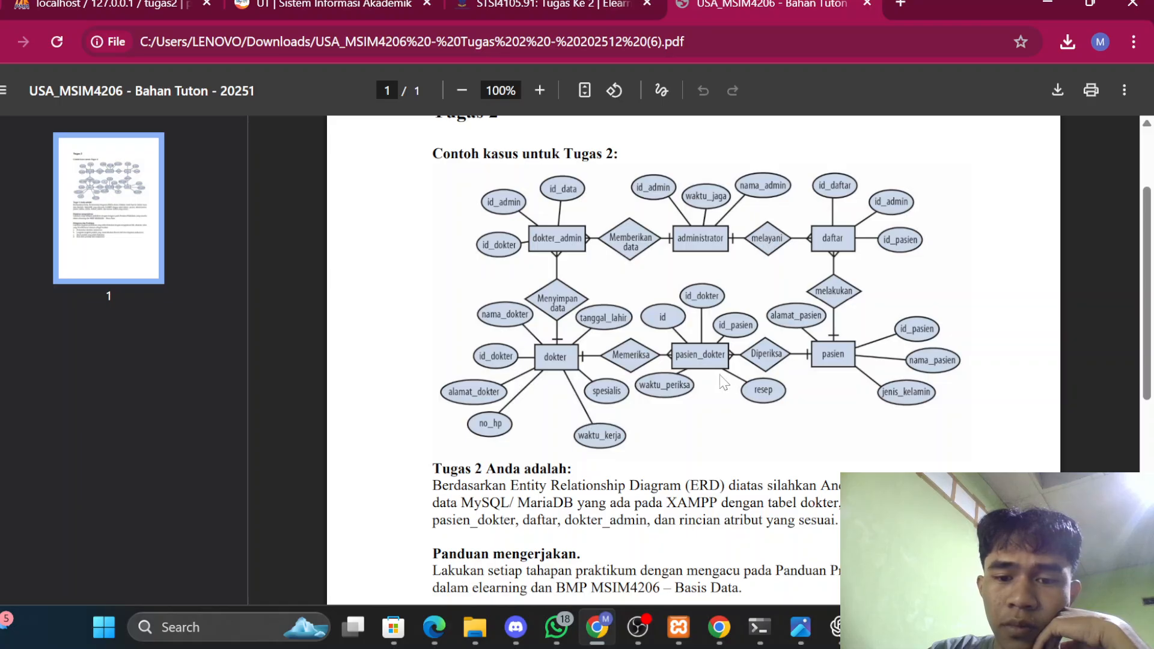
left_click(88, 7)
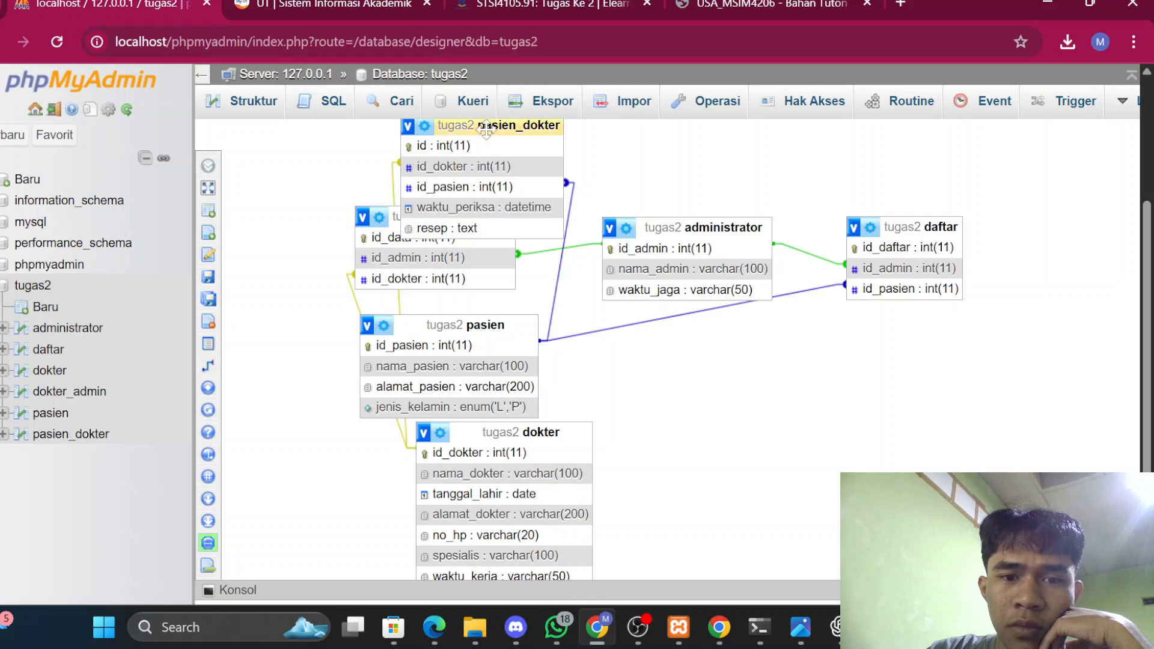
Step: Move the pasien_dokter table beneath daftar and place the pasien table between it and dokter
scroll(486, 130, "up", 1)
left_click_drag(485, 143, 795, 410)
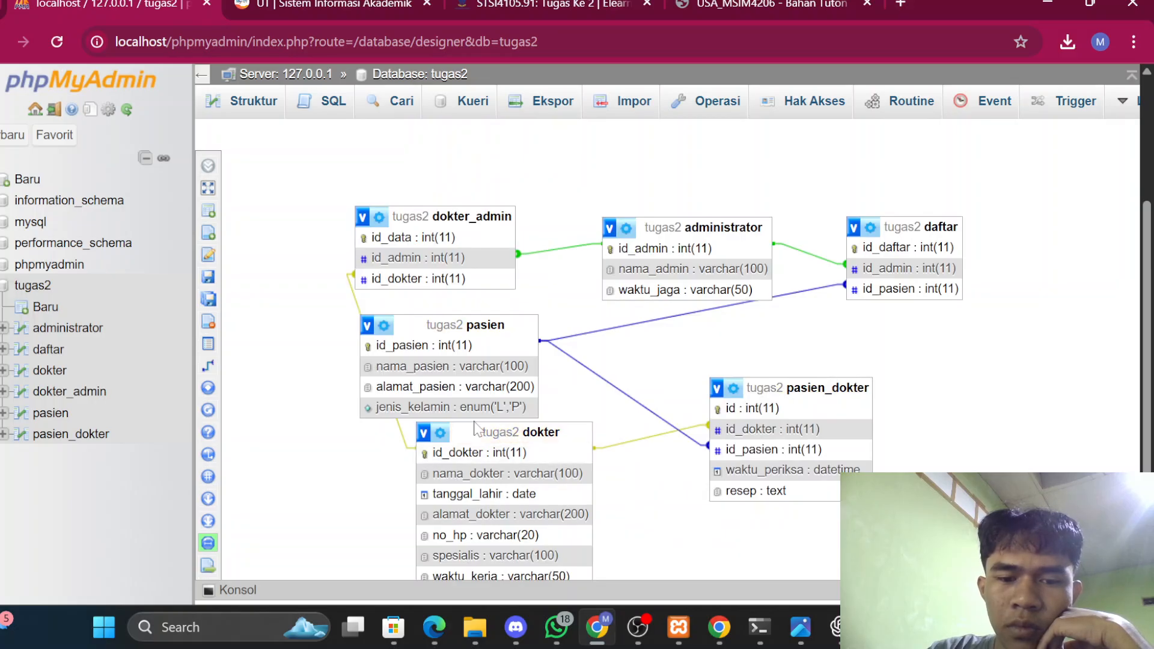
left_click_drag(483, 325, 503, 319)
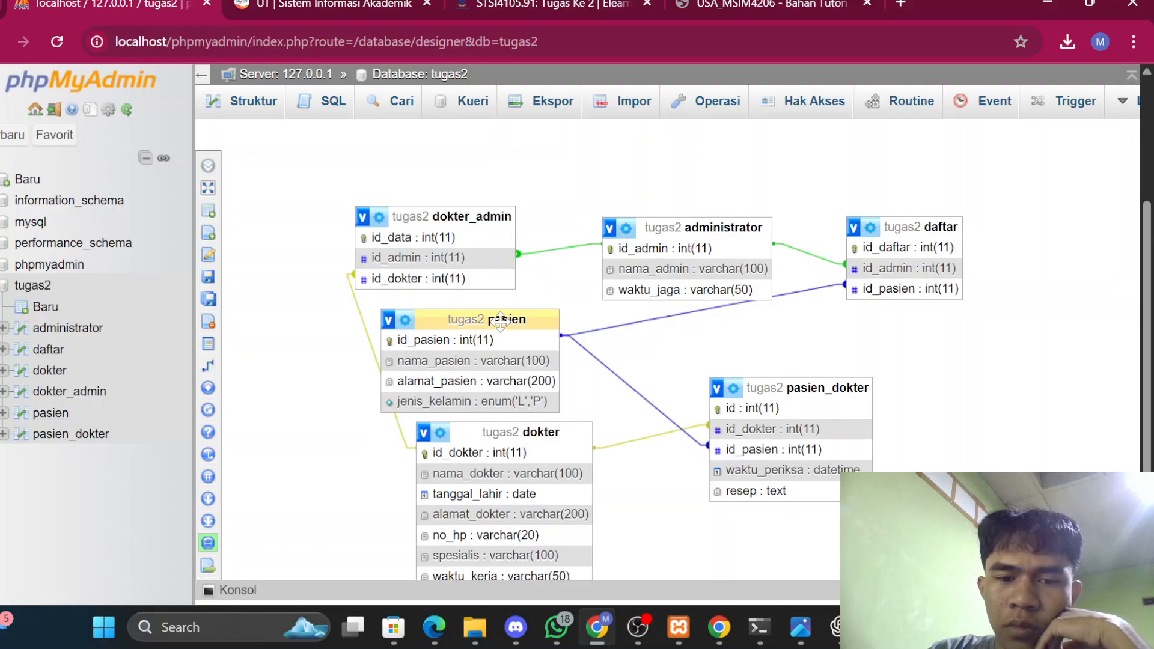
left_click_drag(553, 321, 909, 554)
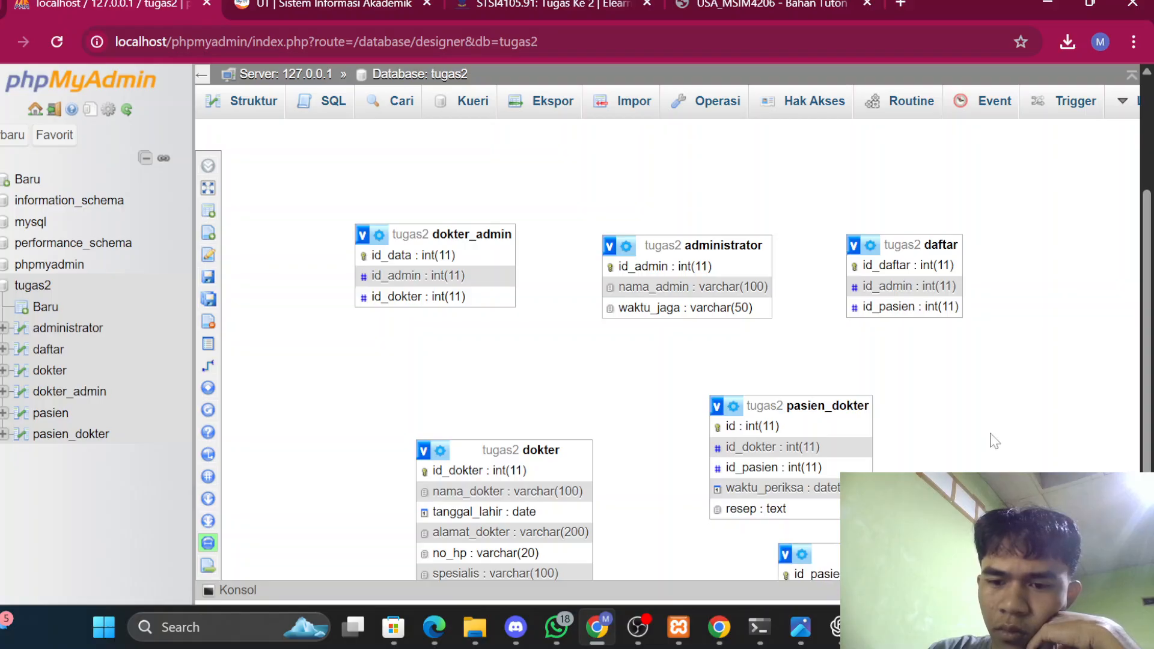
scroll(995, 440, "down", 1)
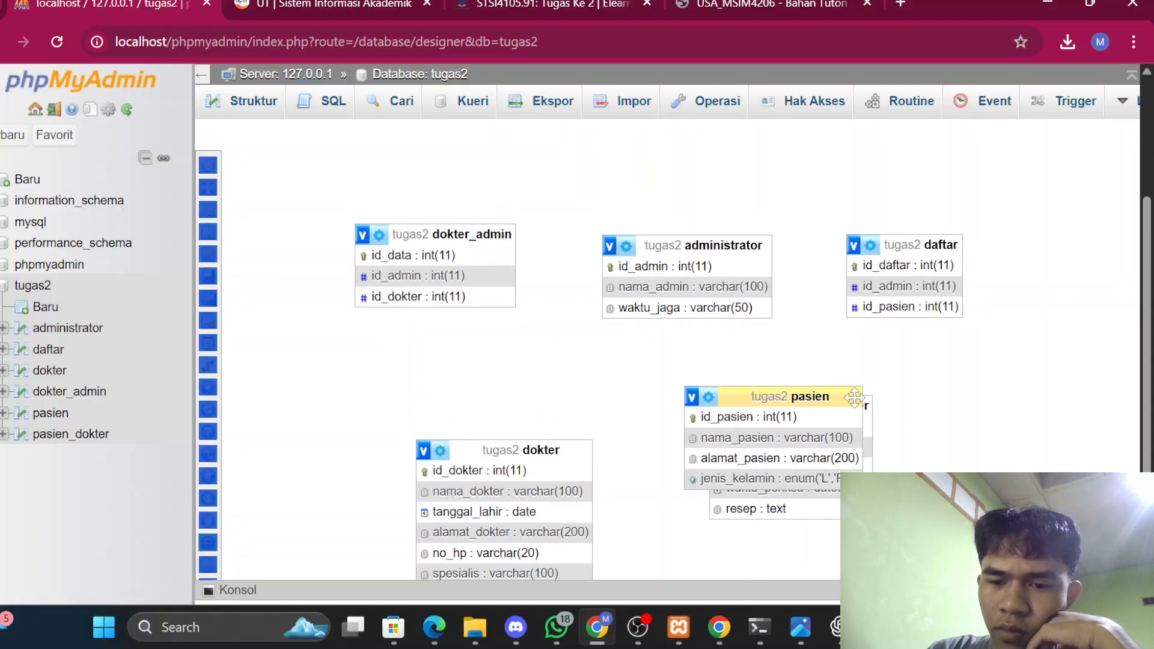
left_click_drag(848, 408, 1039, 401)
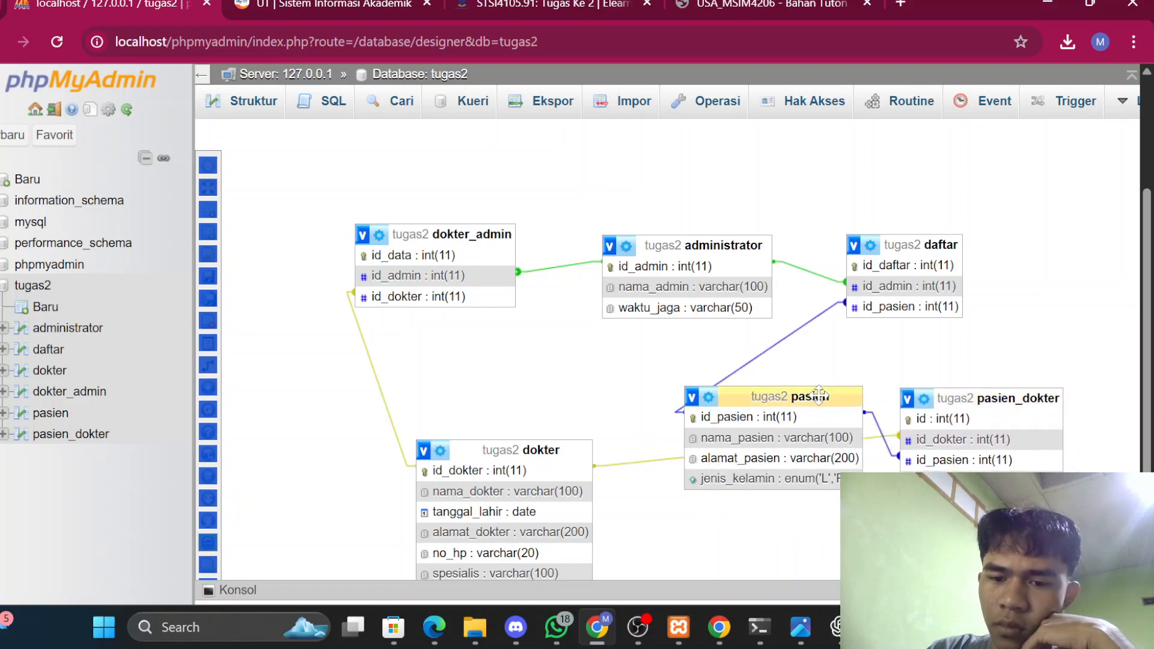
Step: Try placing the pasien table beneath dokter_admin, close to the dokter table
left_click_drag(819, 396, 766, 422)
left_click_drag(477, 340, 409, 334)
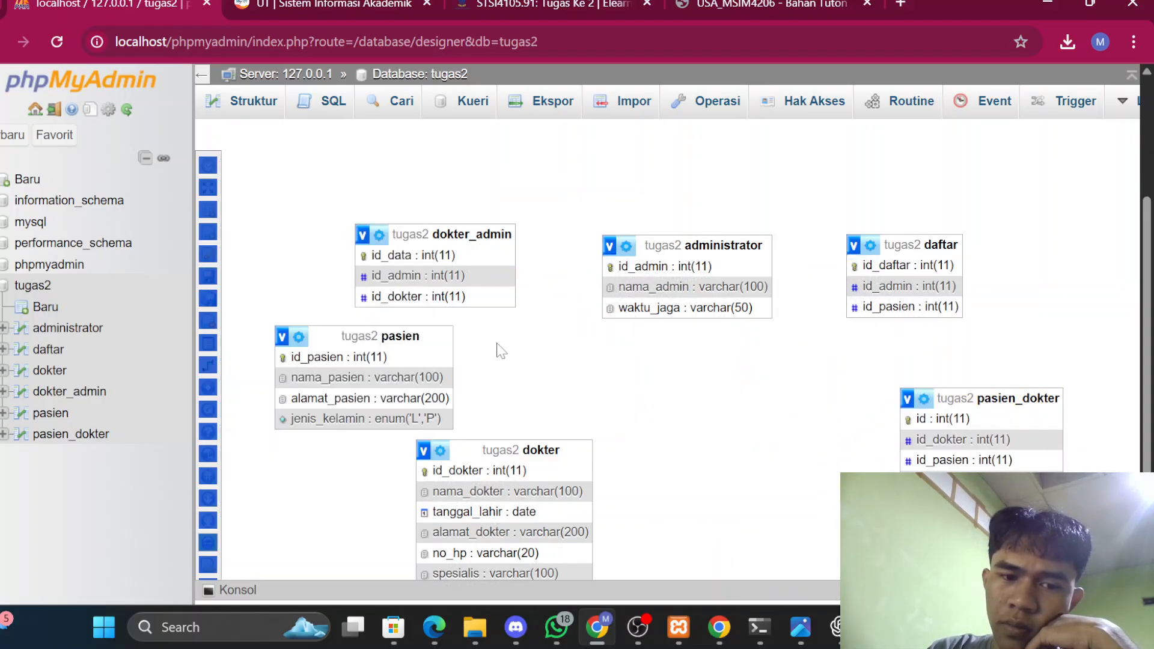
left_click(497, 344)
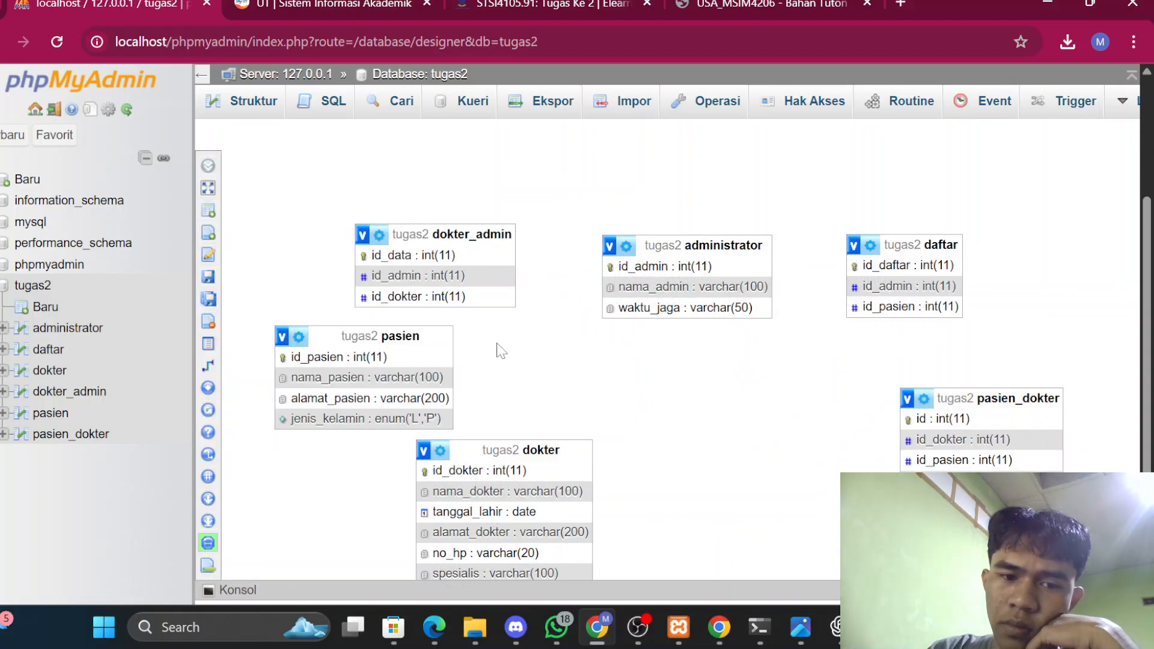
left_click(532, 448)
left_click_drag(533, 448, 455, 427)
Step: Recheck the assignment's ERD, move the pasien table back between dokter and pasien_dokter, and shift dokter to the diagram's left edge below dokter_admin
left_click(766, 4)
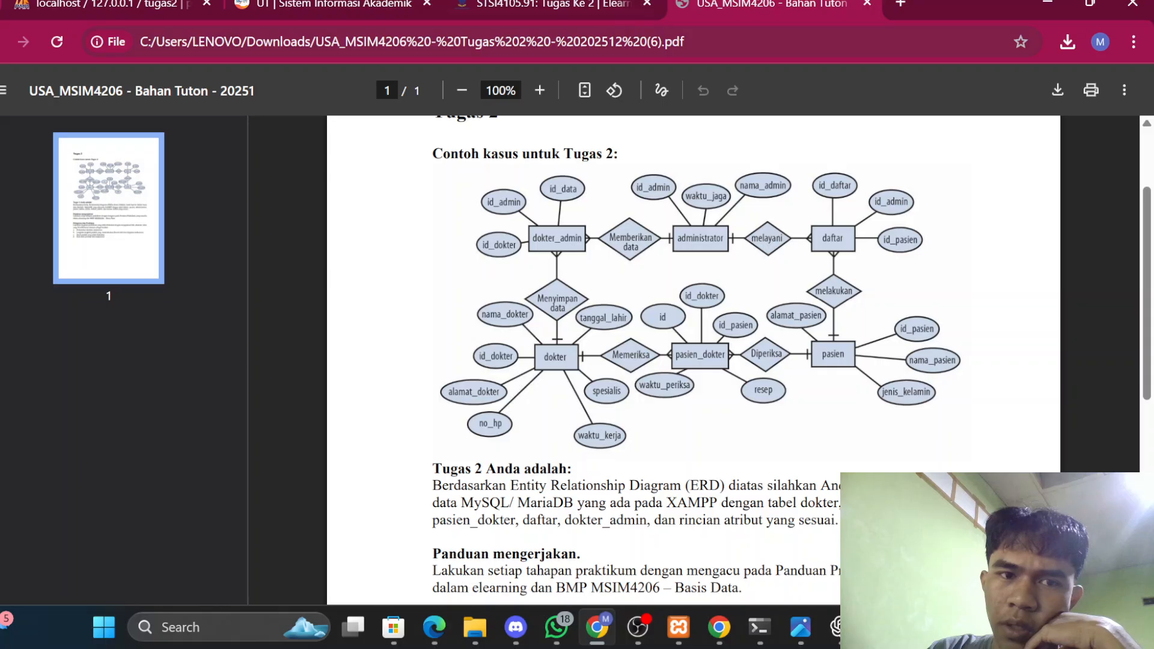
left_click(82, 5)
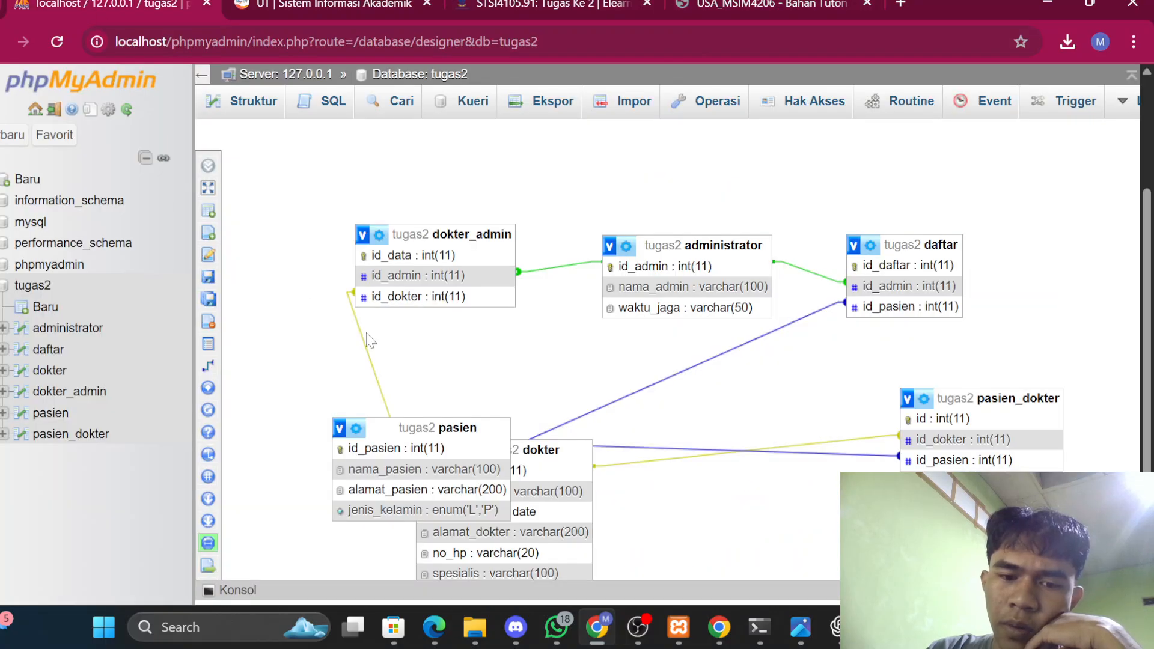
left_click_drag(462, 433, 786, 412)
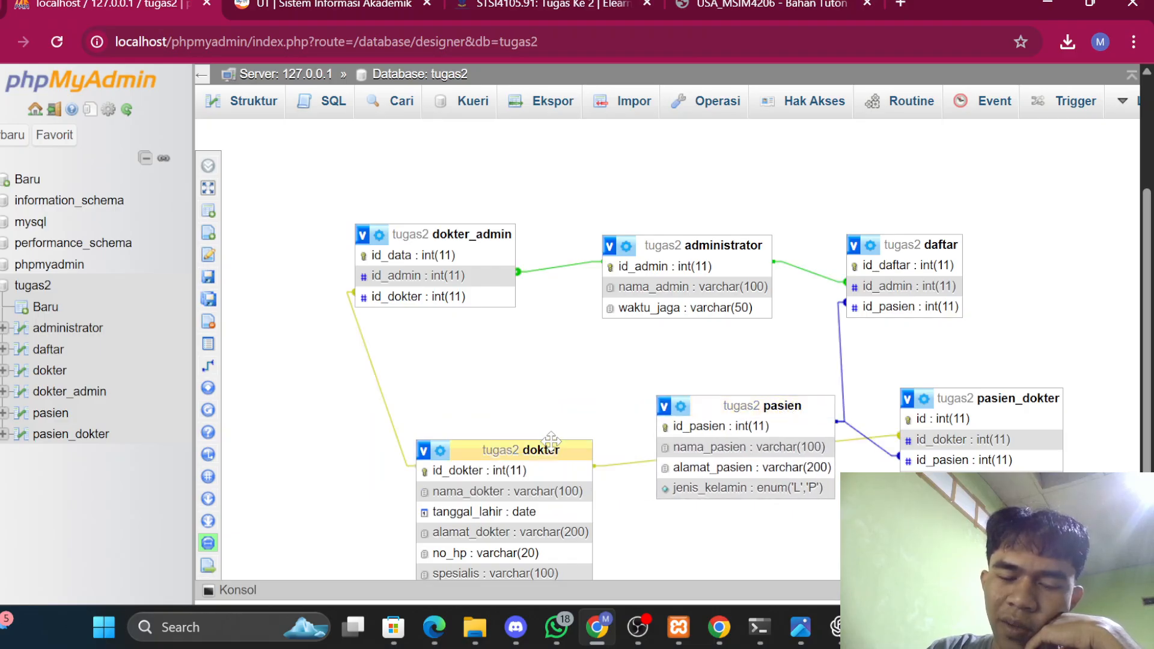
left_click_drag(539, 444, 400, 442)
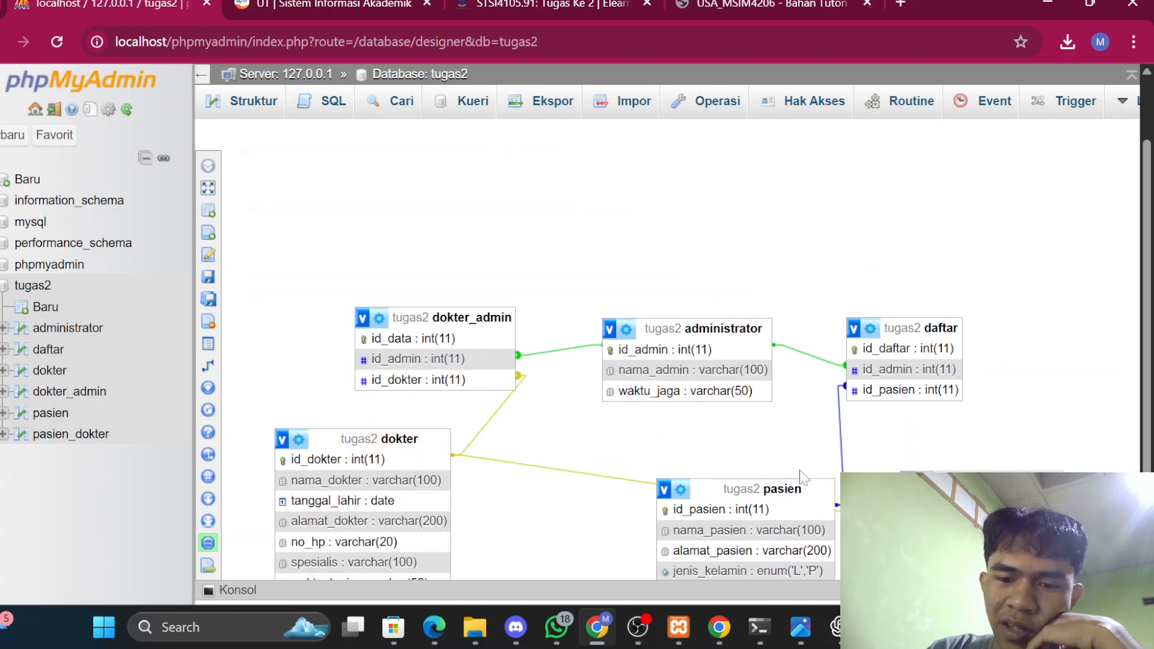
Step: Move the pasien table beneath daftar and place the pasien_dokter table between dokter and pasien
left_click_drag(804, 482, 972, 547)
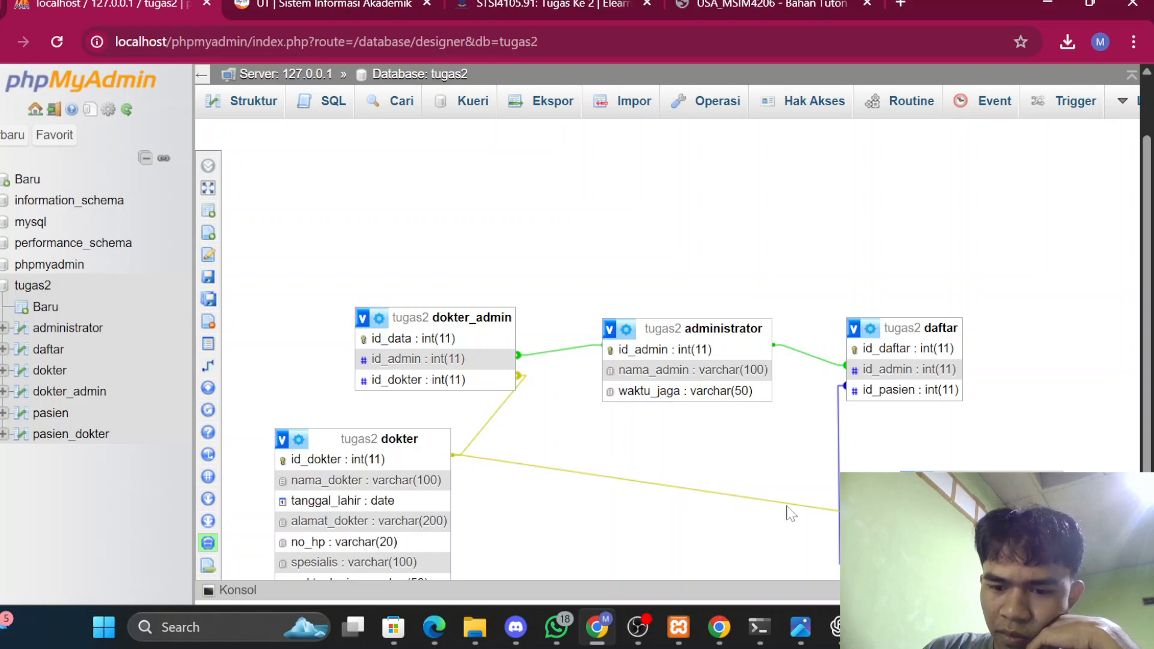
left_click_drag(937, 497, 628, 497)
scroll(629, 496, "down", 1)
scroll(629, 498, "down", 1)
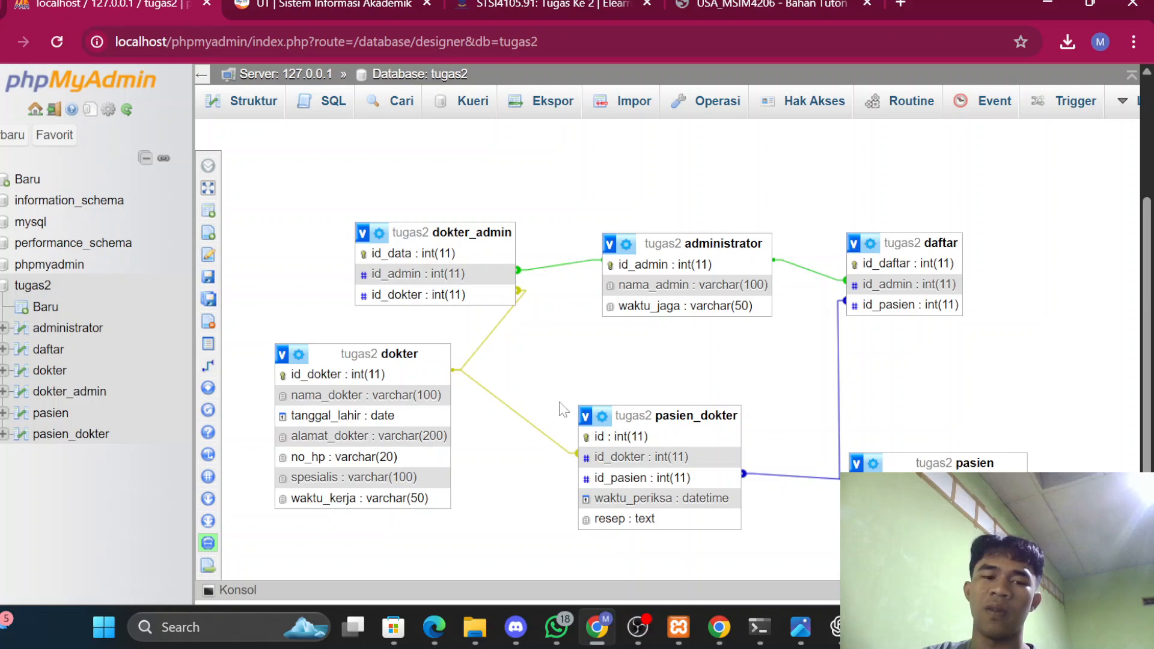
Step: Compare the finished table arrangement in the designer with the assignment's ERD
scroll(562, 410, "up", 1)
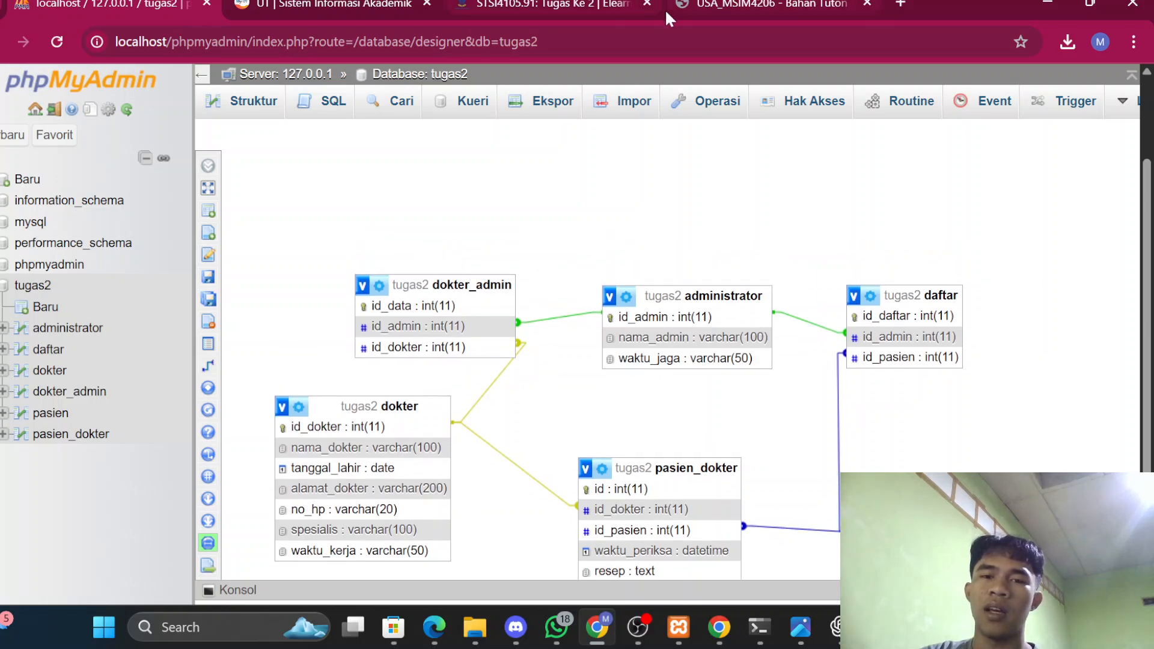
left_click(690, 4)
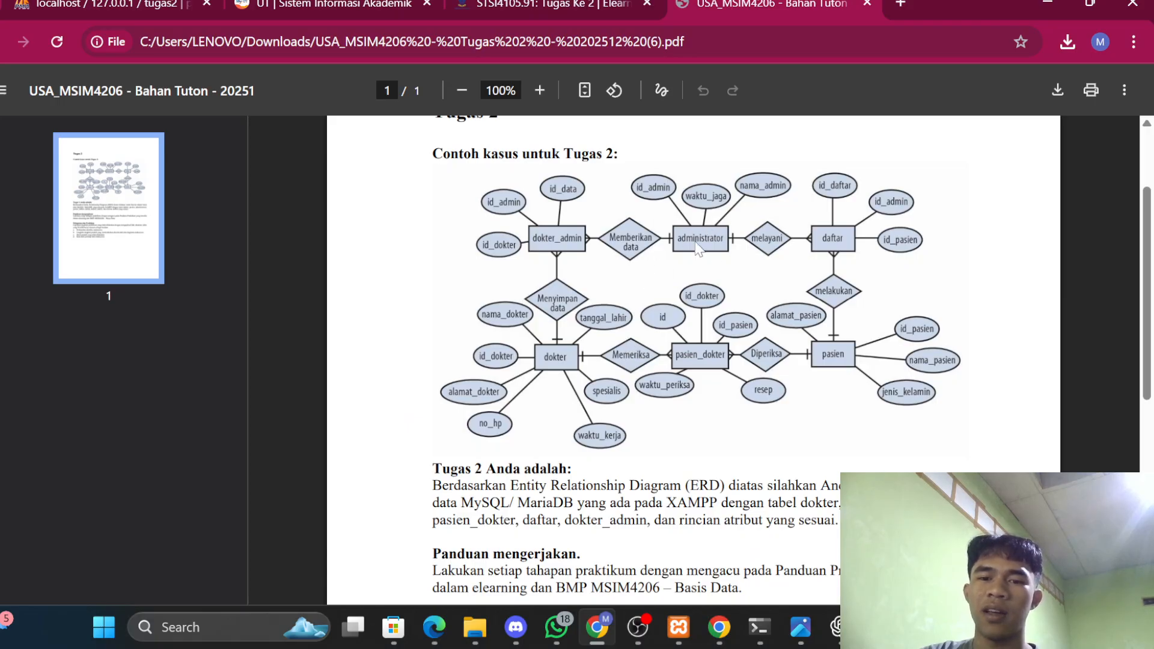
left_click(114, 3)
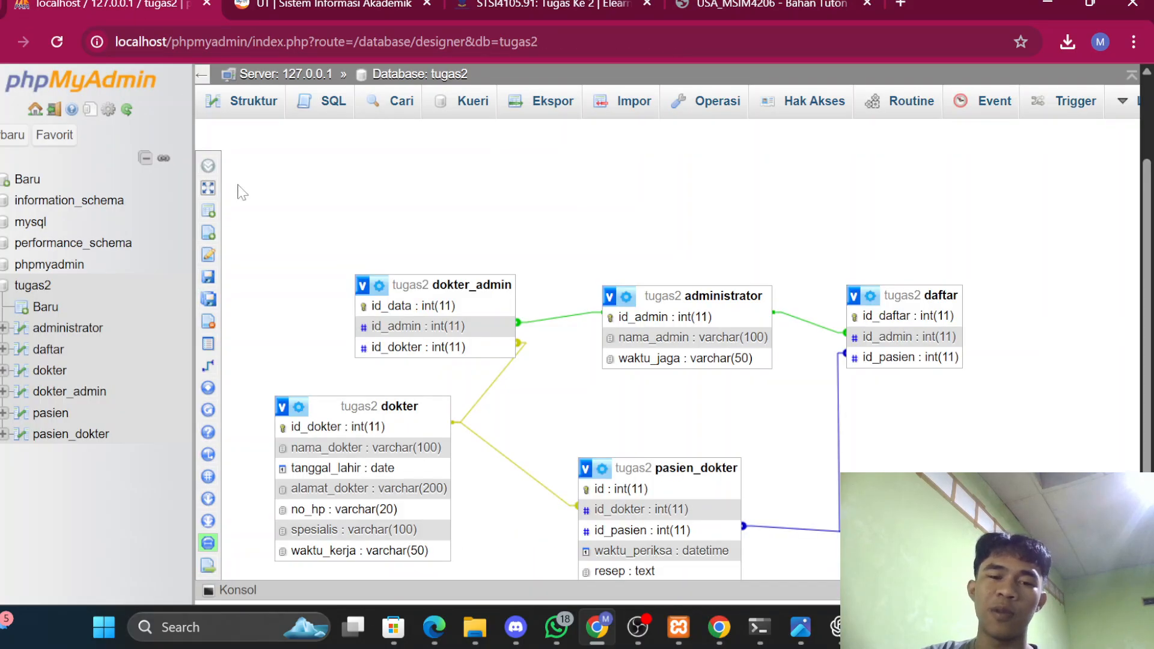
scroll(262, 233, "down", 1)
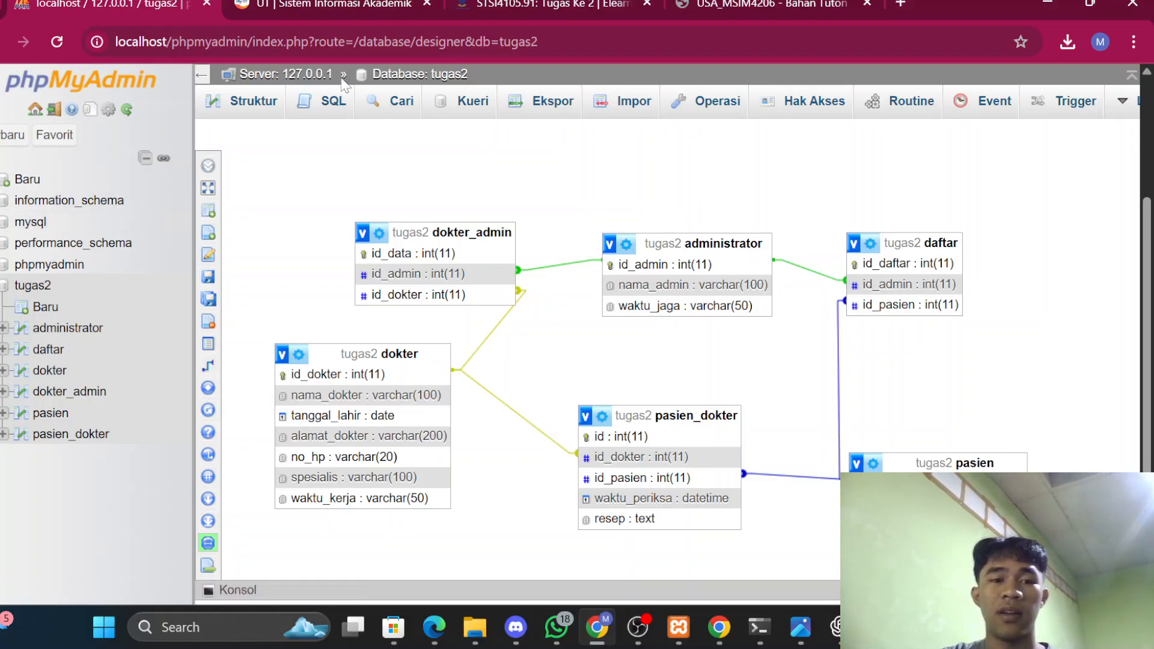
Step: Open the form for inserting new rows into the pasien table
left_click(328, 102)
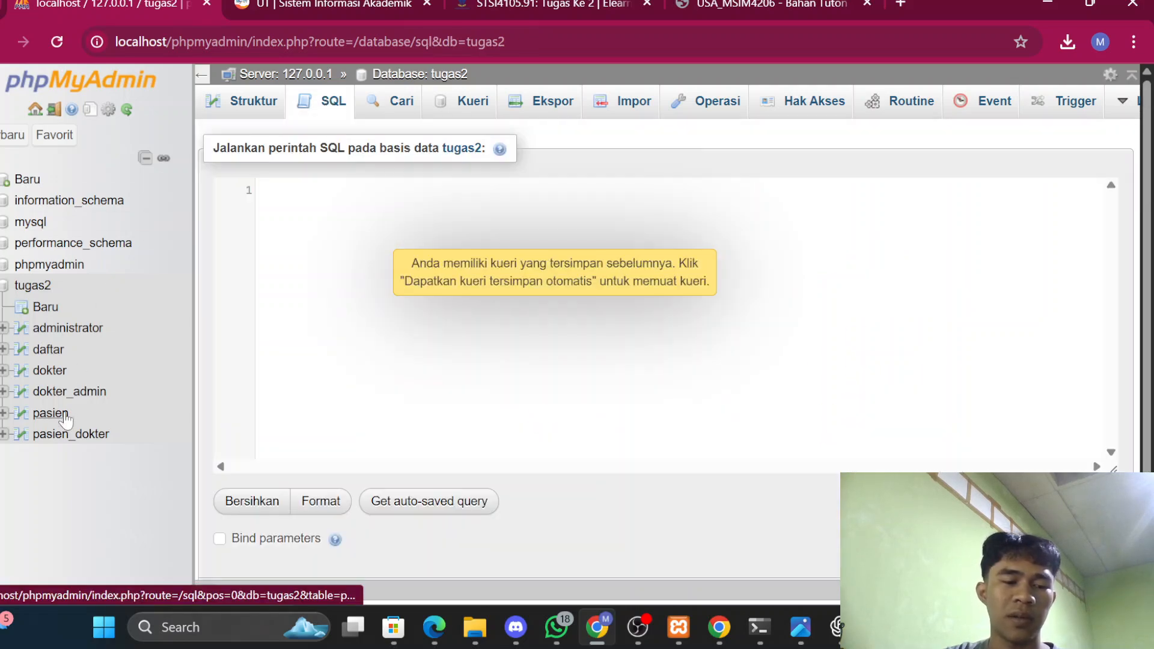
left_click(60, 415)
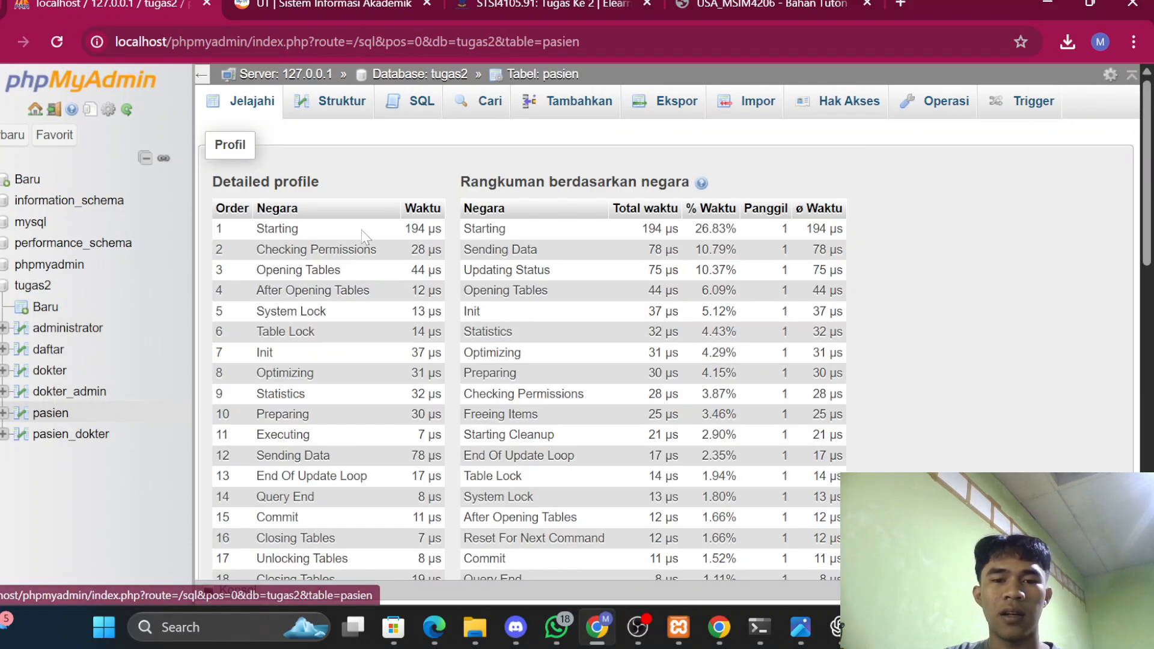
left_click(554, 99)
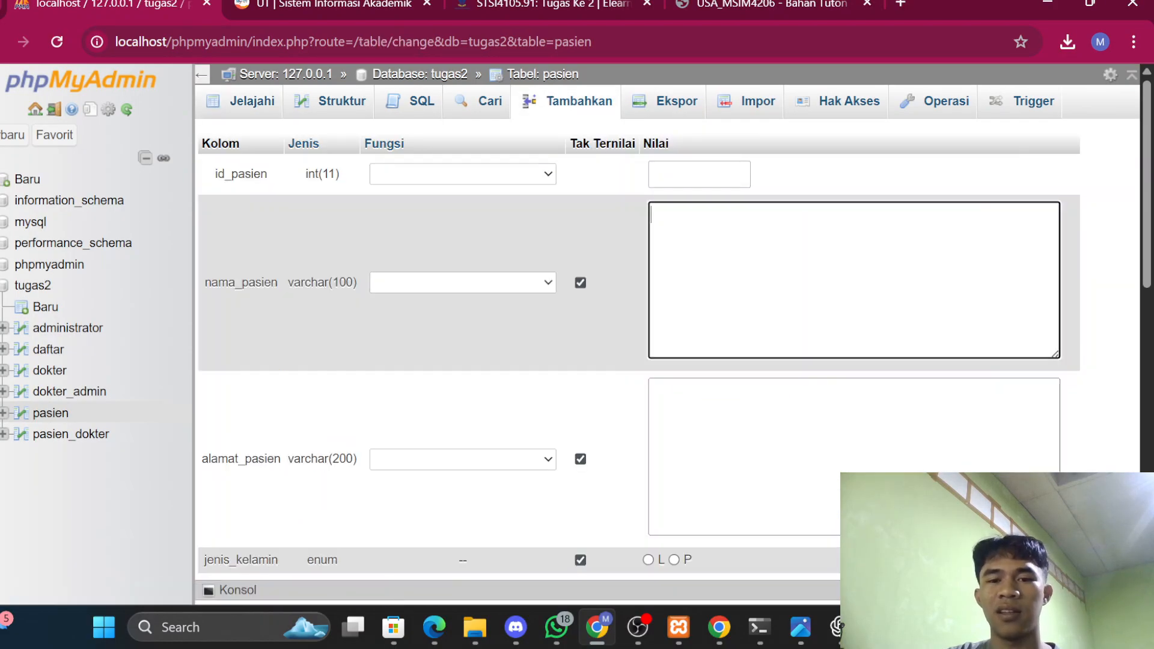
Step: Fill in the first new pasien row with the patient's name, alamat_pasien SUMEDANG and jenis_kelamin L
type("RIFQI")
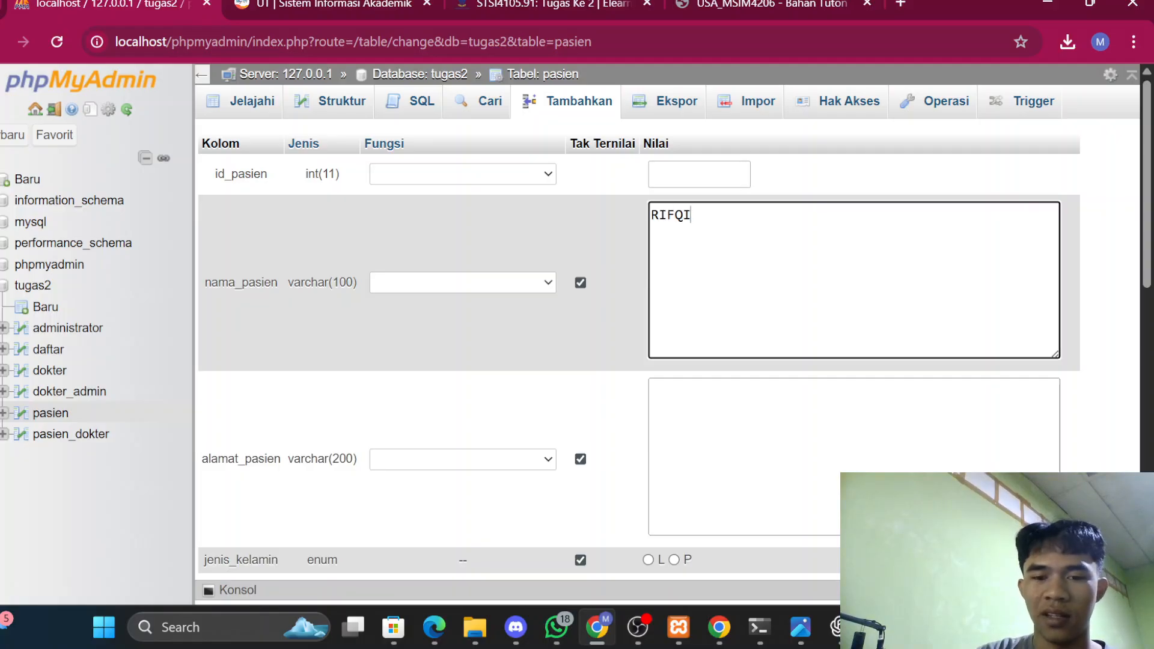
key("Tab")
type("SUMEANG")
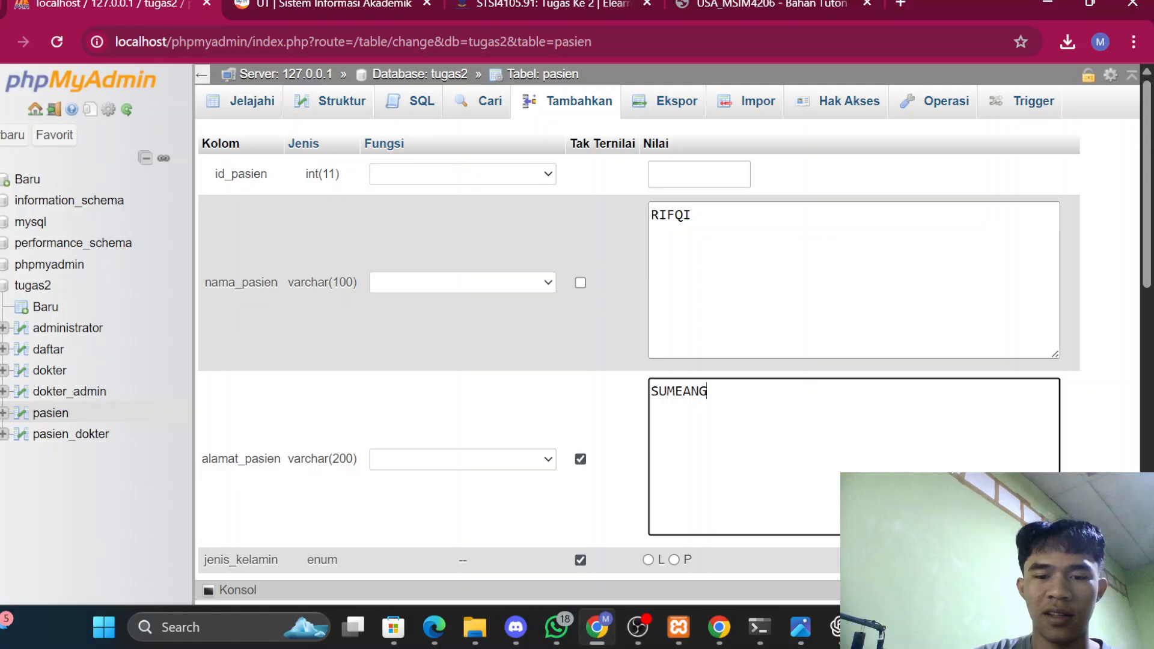
scroll(675, 354, "down", 1)
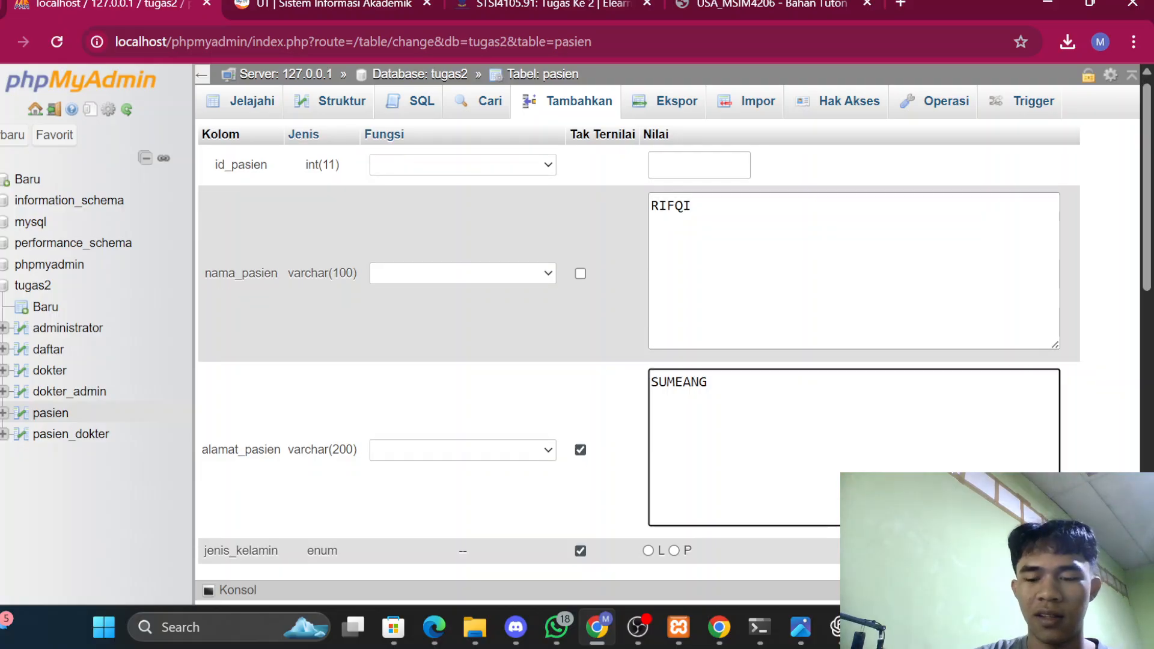
key("BackSpace")
key("BackSpace")
key("BackSpace")
type("DANG")
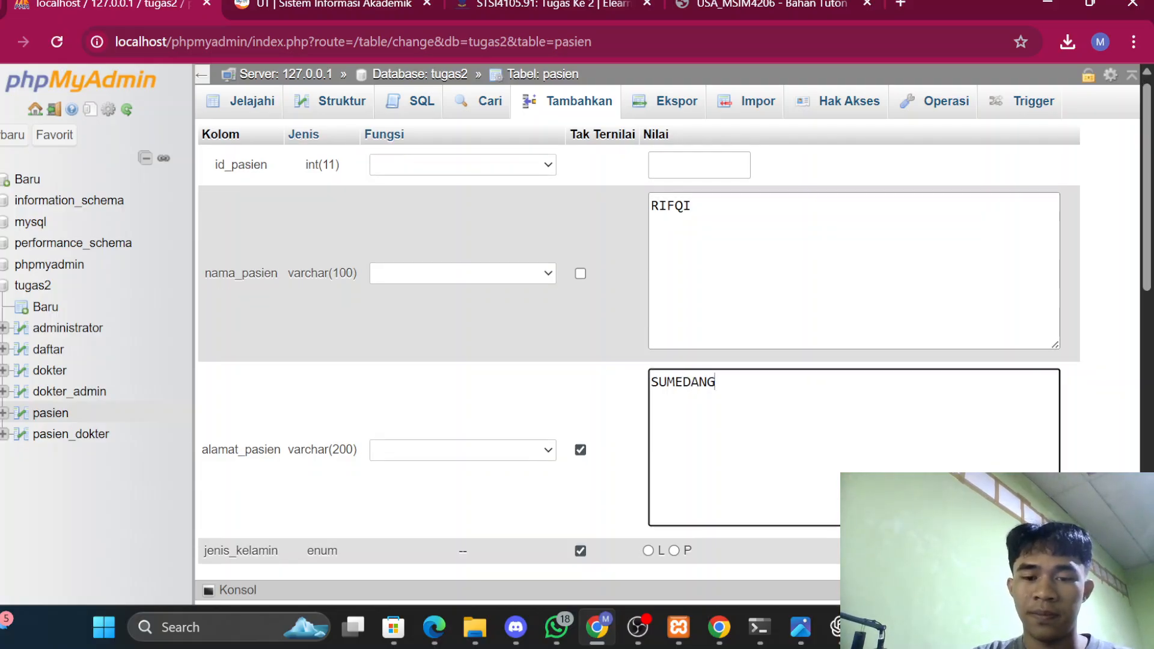
scroll(729, 336, "down", 4)
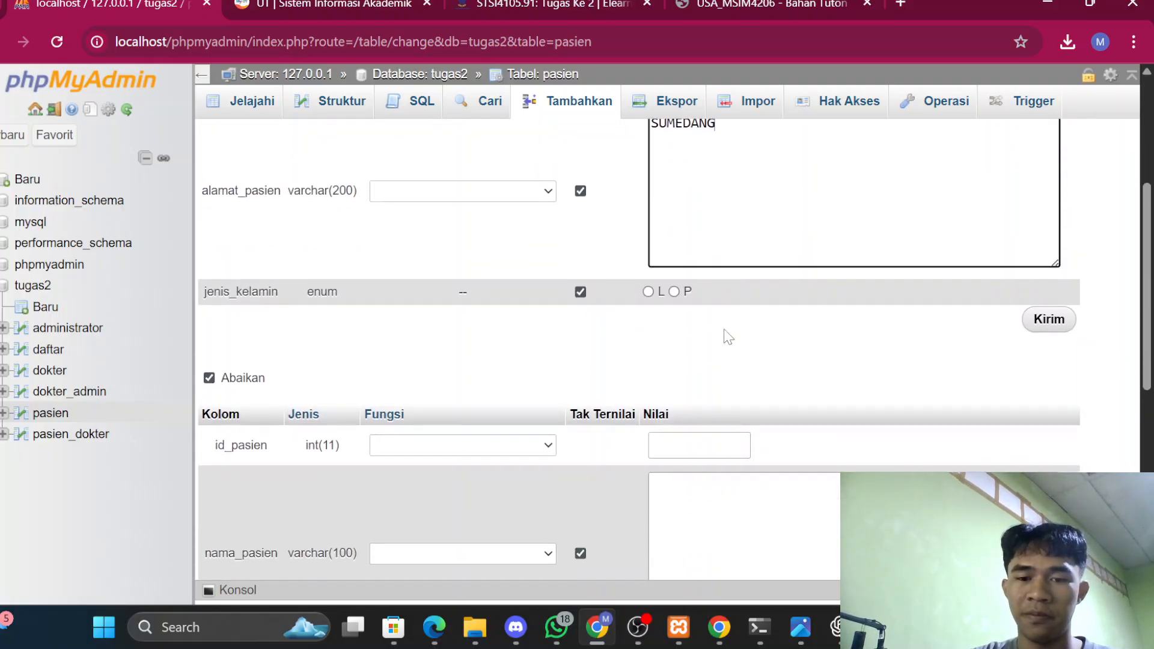
left_click(648, 291)
Step: Fill in the second pasien row with the patient's name, alamat_pasien BANDUNG and jenis_kelamin L, and insert both rows
scroll(653, 352, "down", 1)
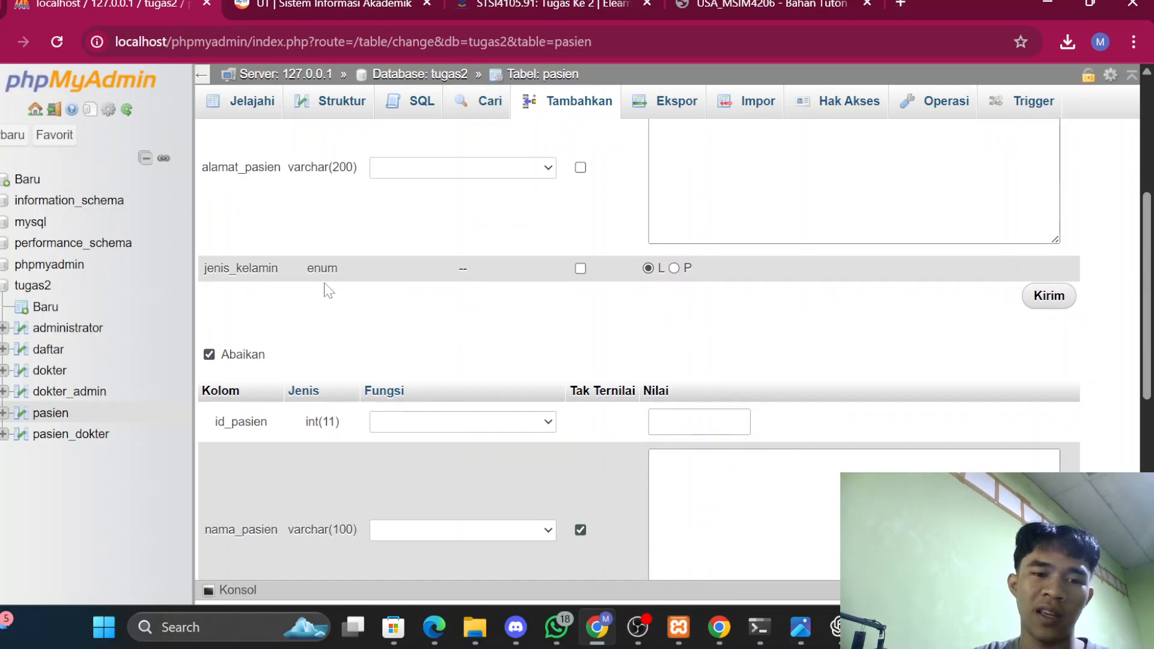
scroll(619, 294, "down", 1)
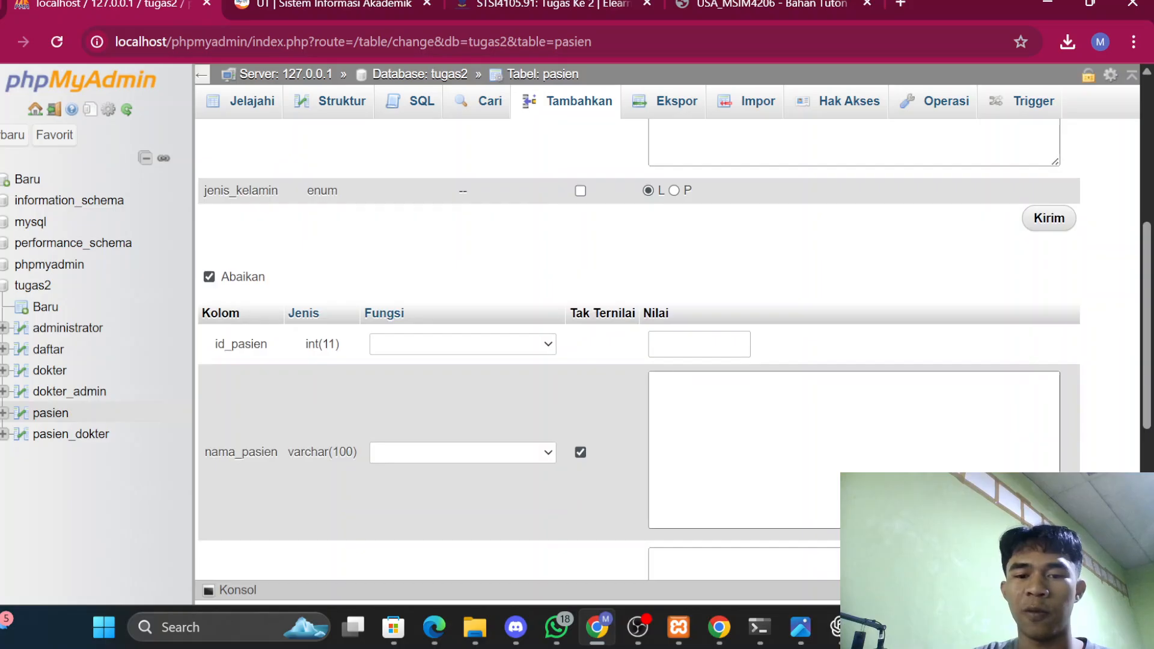
left_click(691, 413)
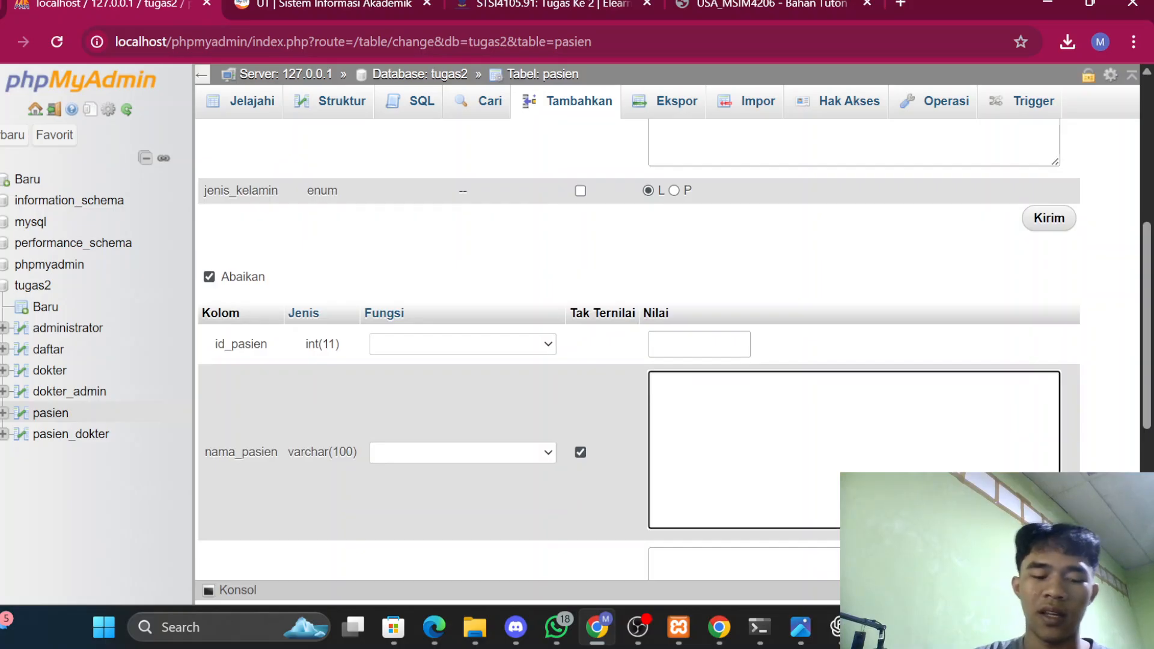
type("ALDI")
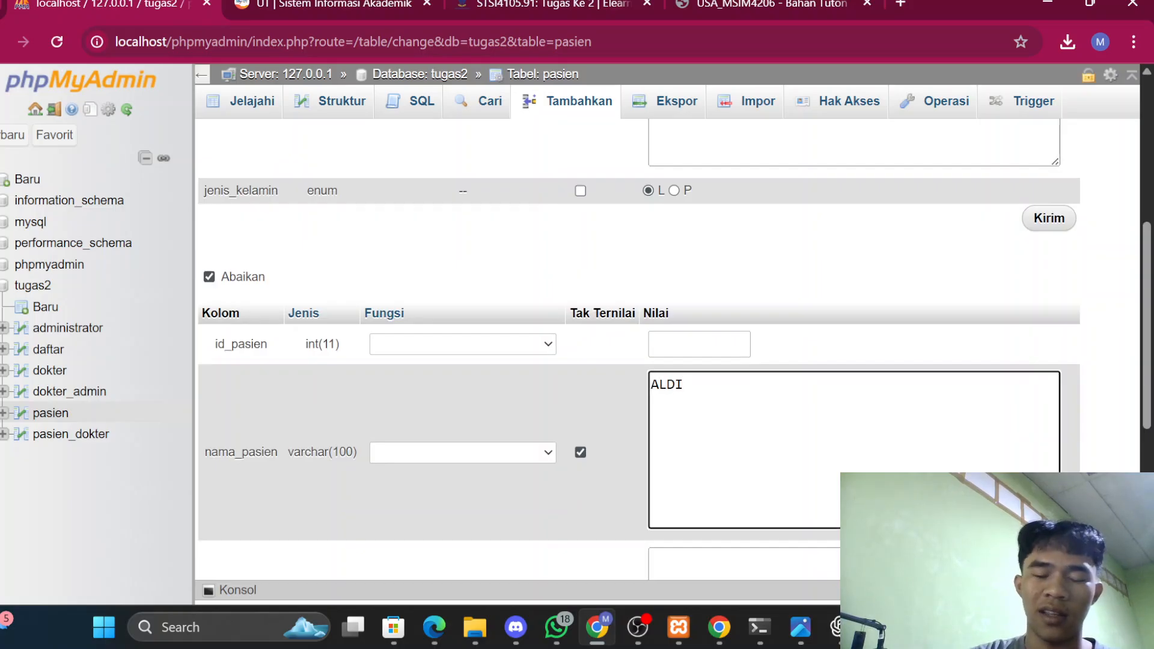
scroll(691, 413, "down", 3)
left_click(691, 412)
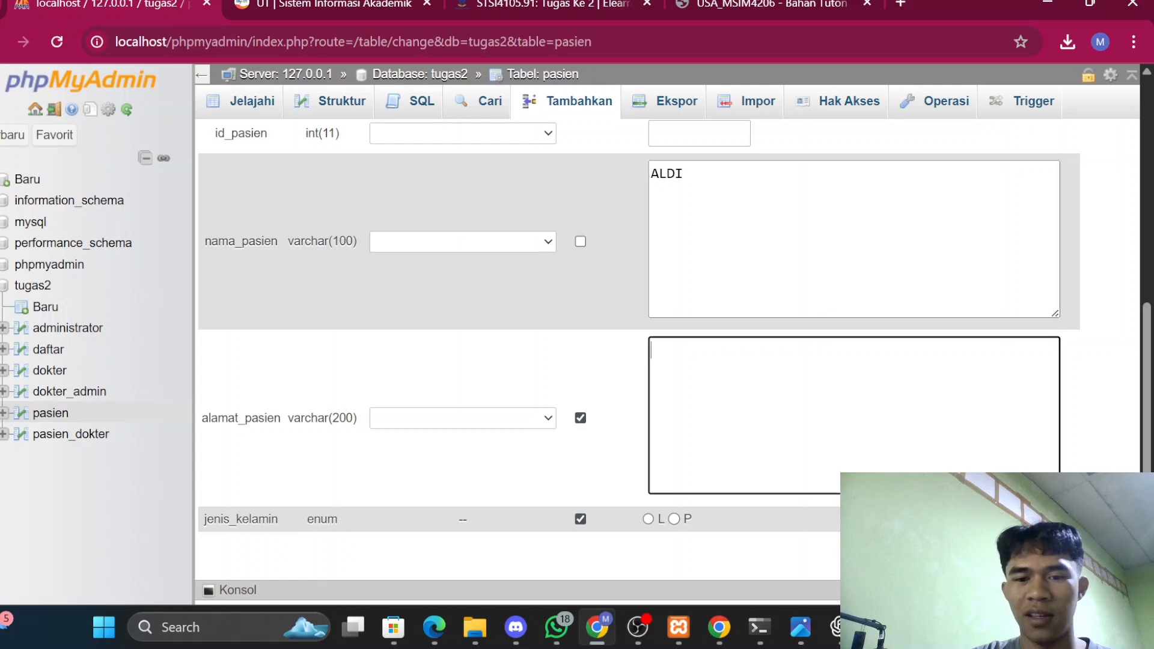
type("BANDUNG")
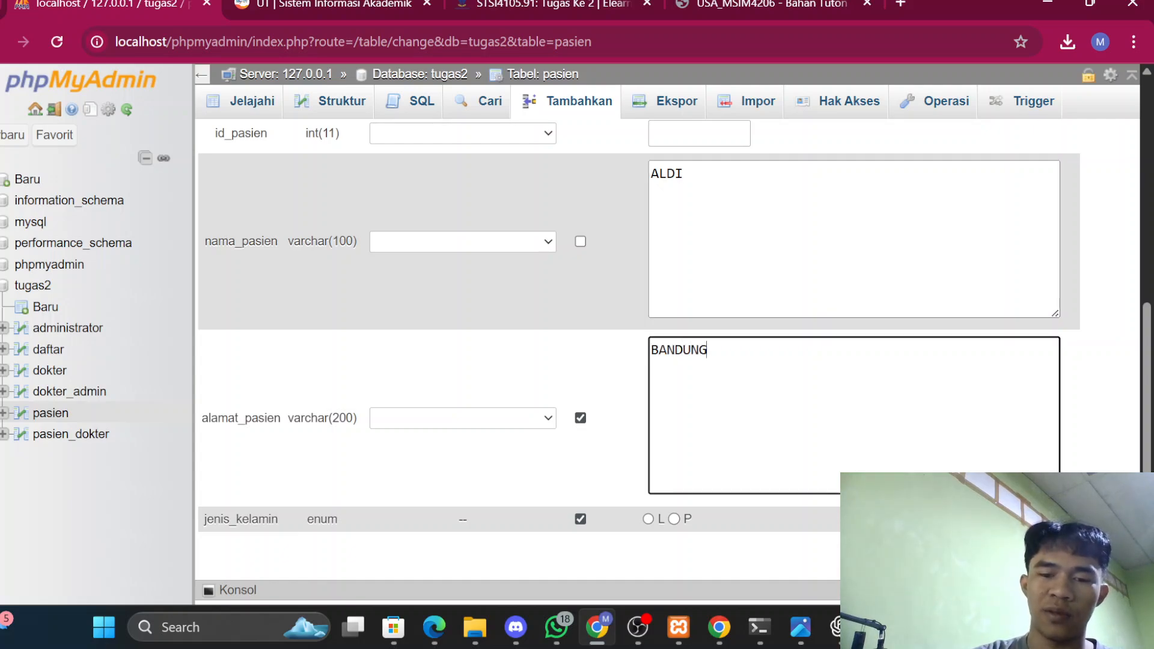
scroll(692, 380, "down", 3)
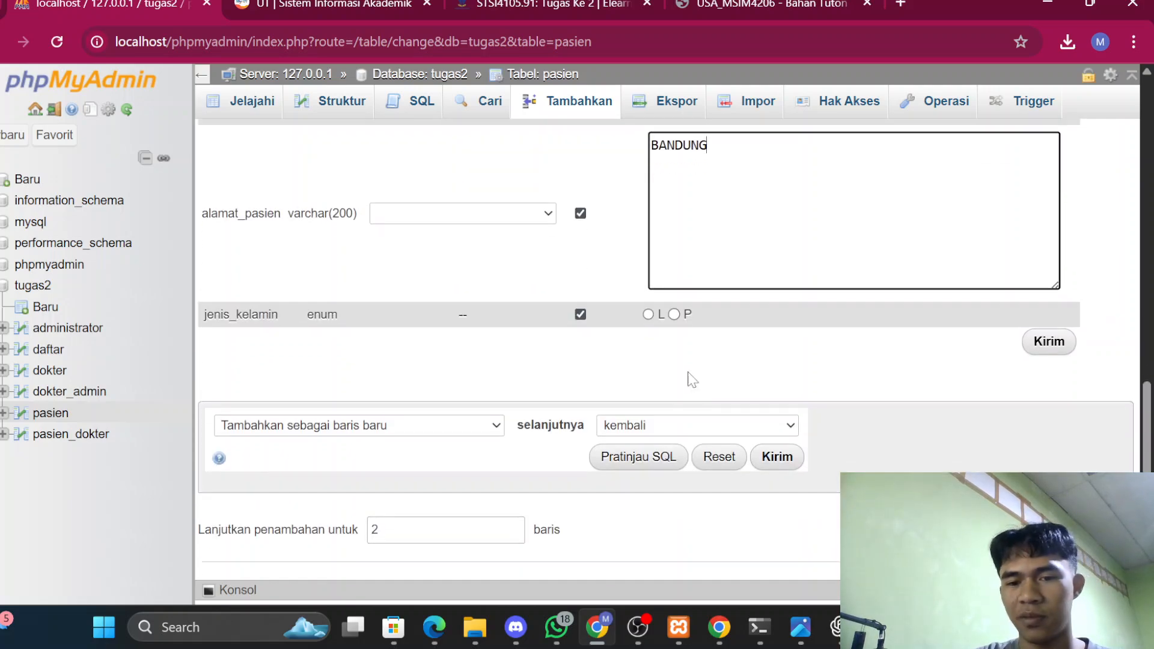
left_click(650, 324)
left_click(648, 314)
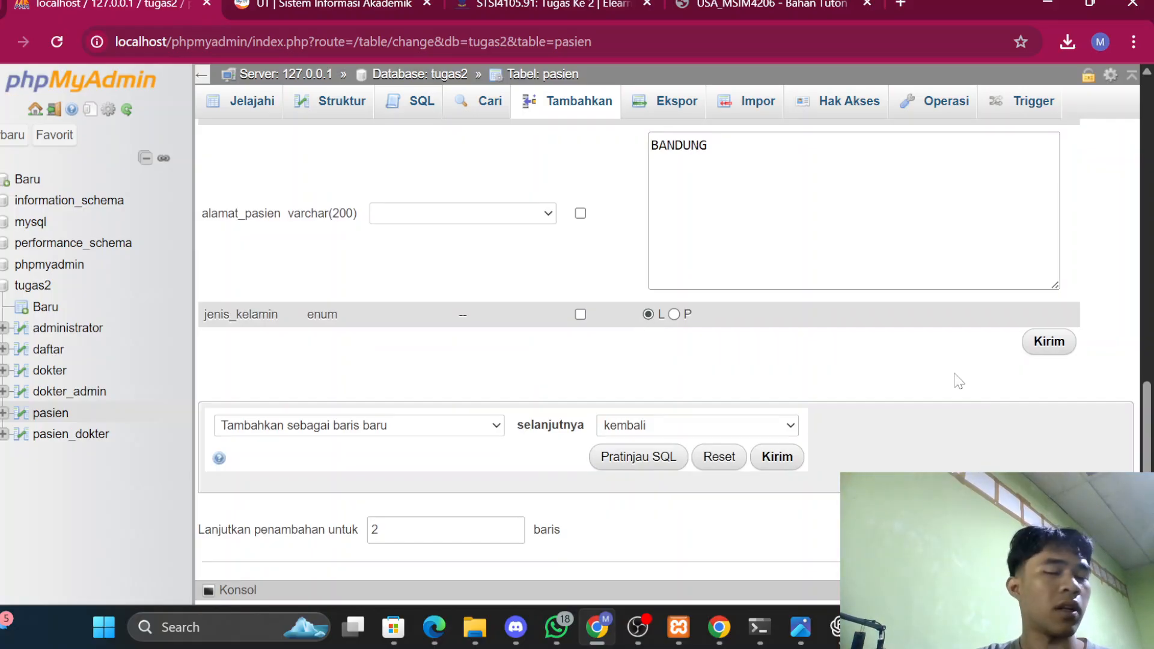
left_click(1050, 345)
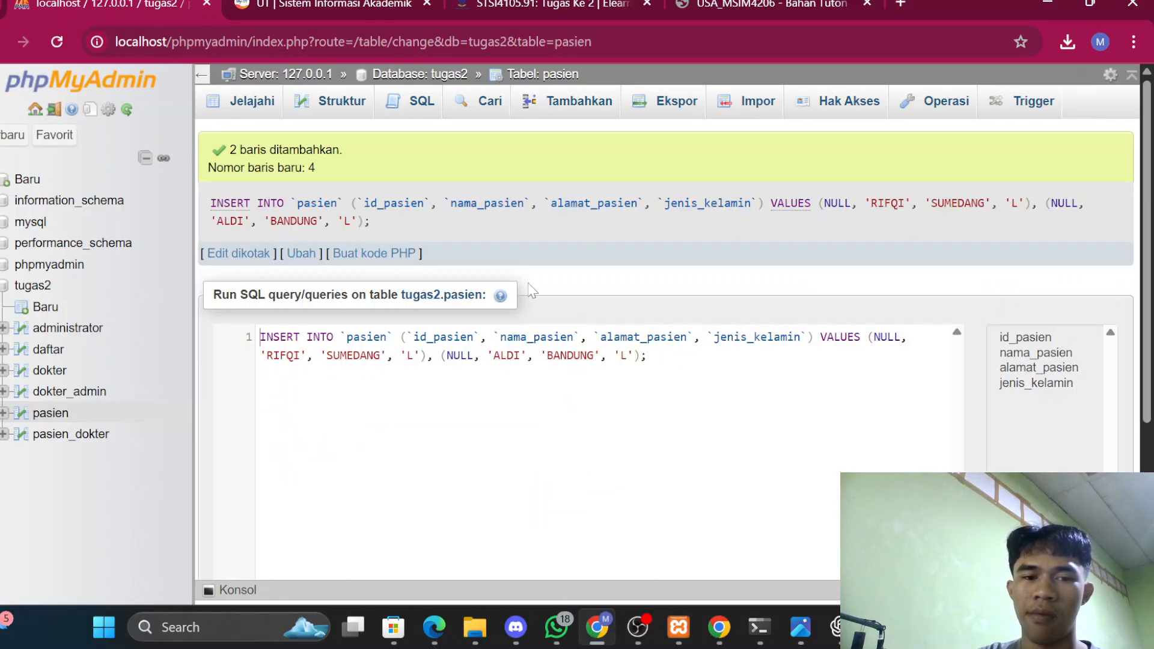
Step: Browse the pasien table to check the inserted rows
scroll(530, 288, "down", 4)
scroll(509, 328, "up", 5)
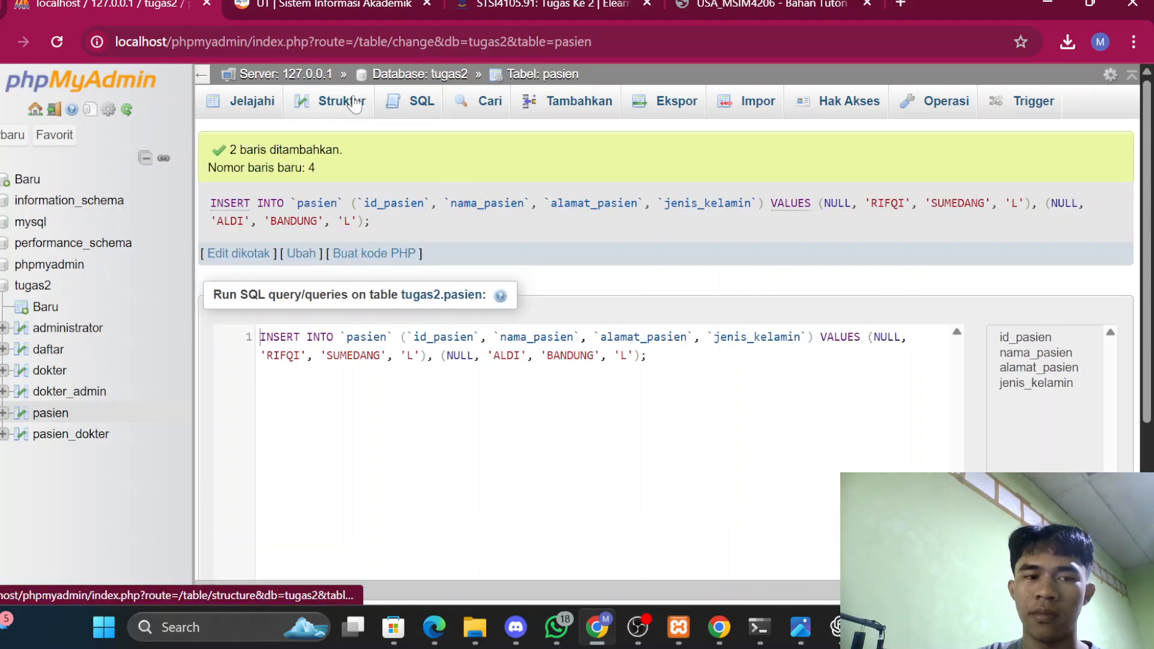
left_click(58, 414)
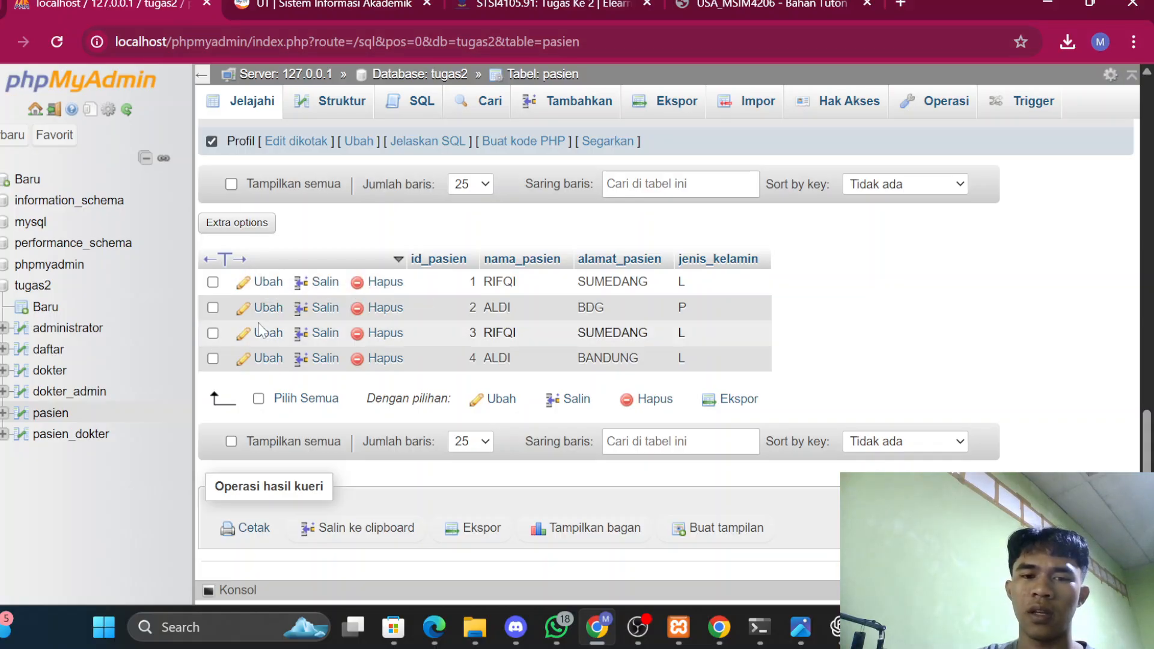
Step: Open the pasien row with id_pasien 4 for editing and replace nama_pasien with another patient's name
left_click(258, 358)
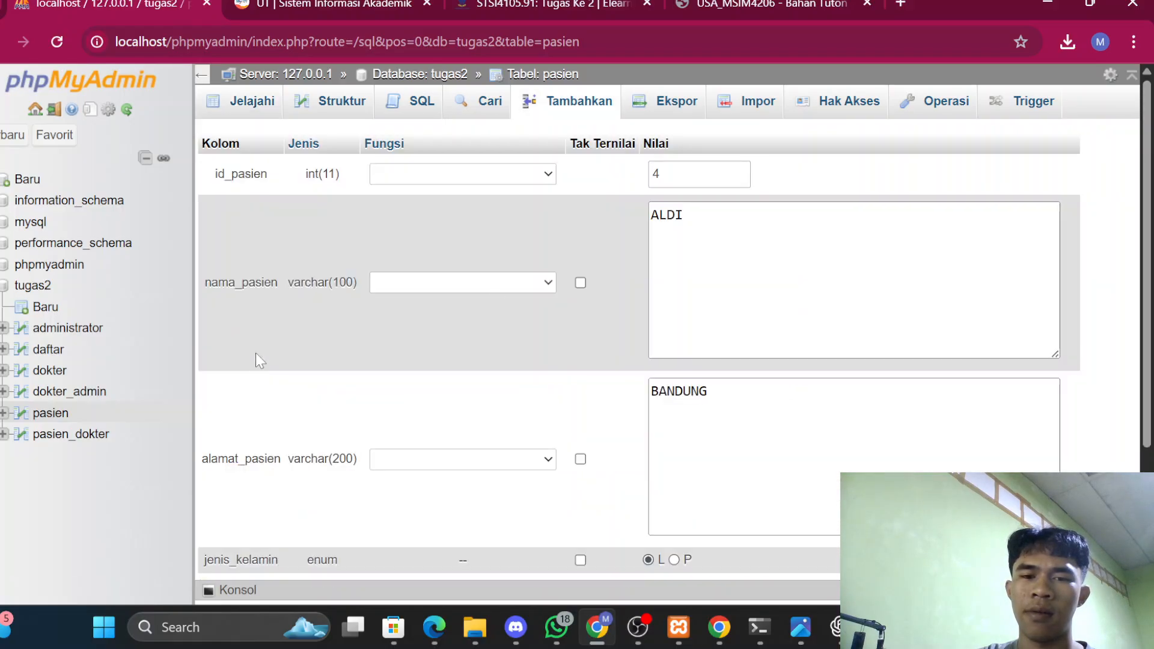
left_click(685, 217)
key("BackSpace")
key("BackSpace")
key("BackSpace")
key("BackSpace")
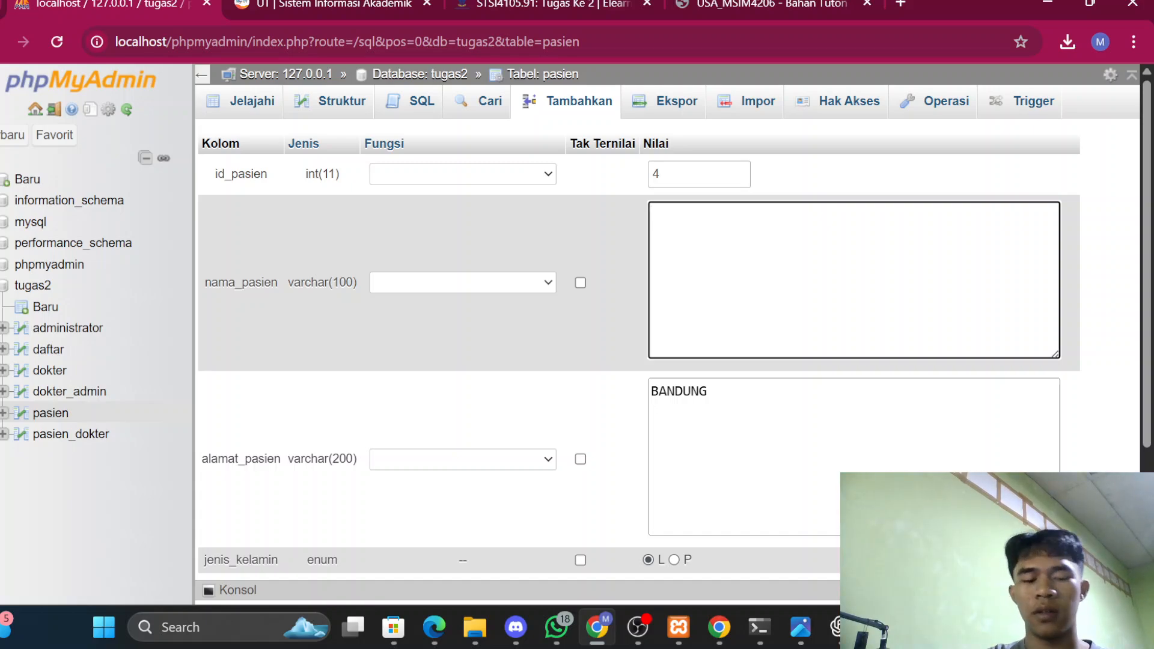
type("MAWAR")
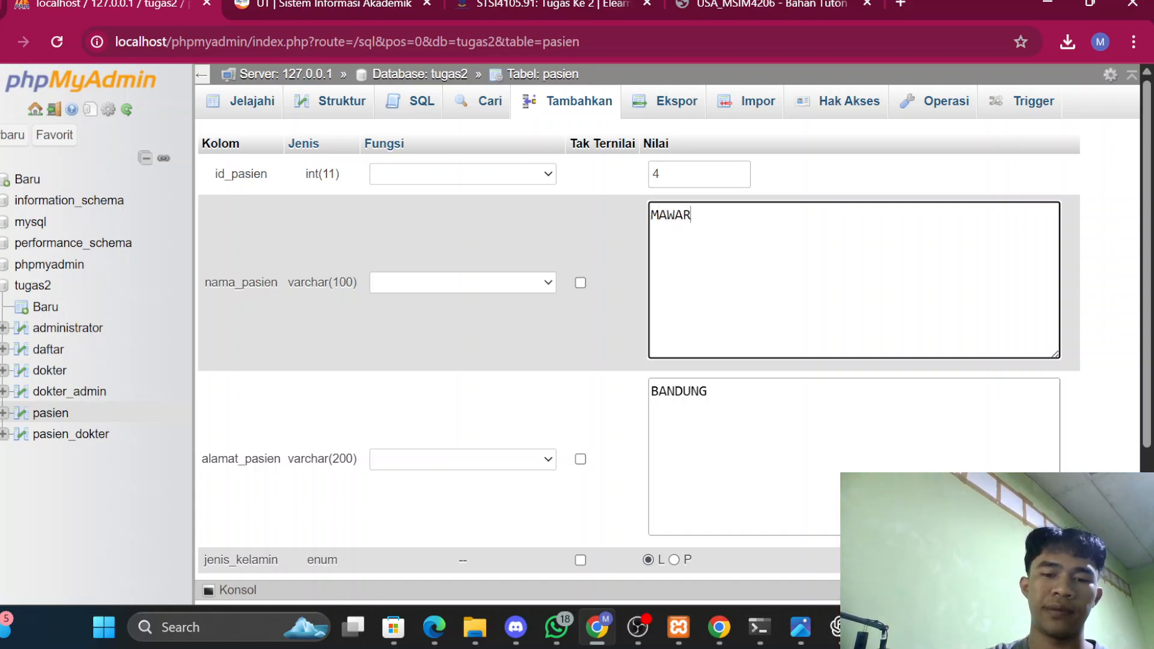
Step: Replace the alamat_pasien value of the row with id_pasien 4 with JAKARTA
scroll(709, 300, "down", 2)
left_click(709, 258)
key("BackSpace")
key("BackSpace")
key("BackSpace")
key("BackSpace")
key("BackSpace")
key("BackSpace")
key("BackSpace")
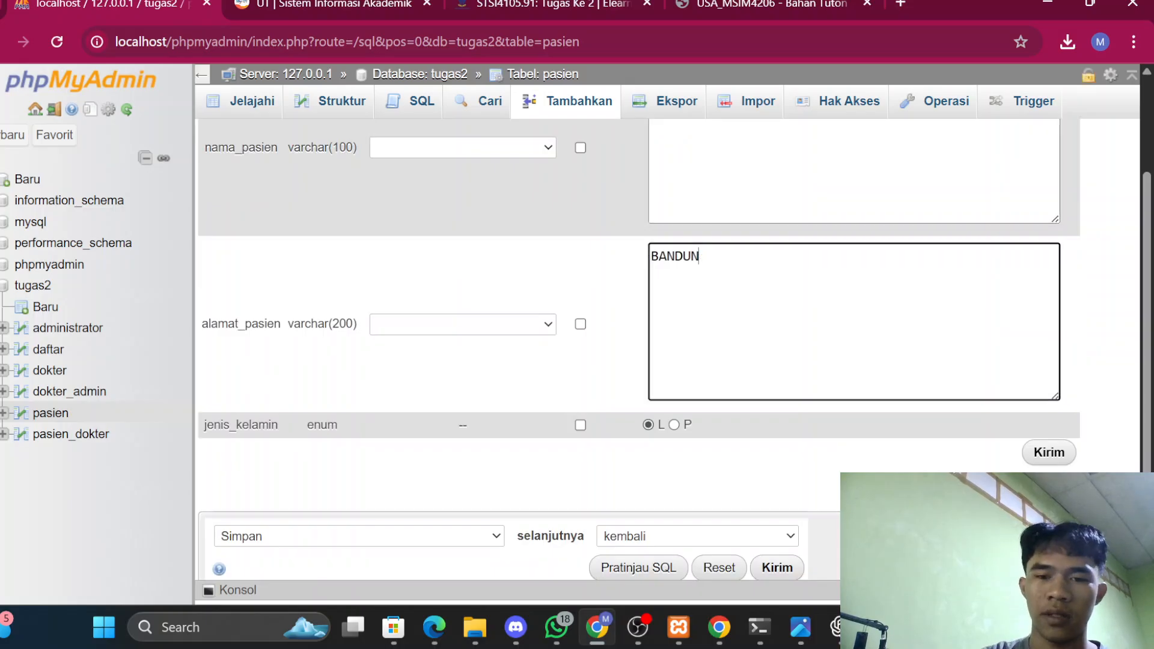
type("JAKAE")
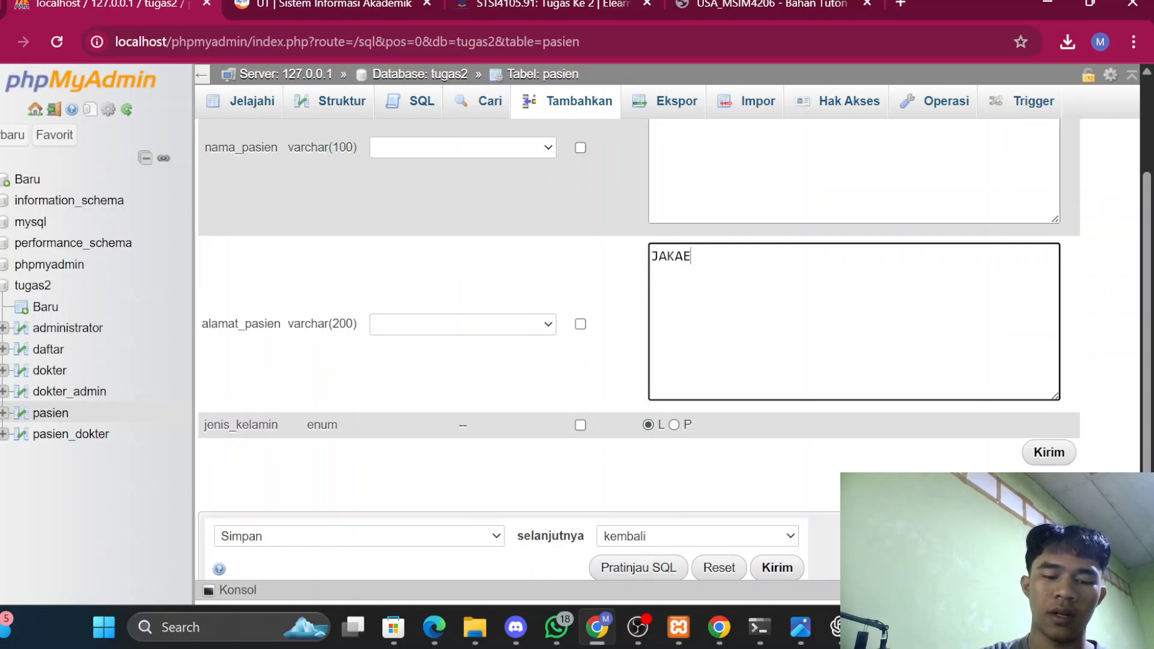
key("BackSpace")
type("RTA")
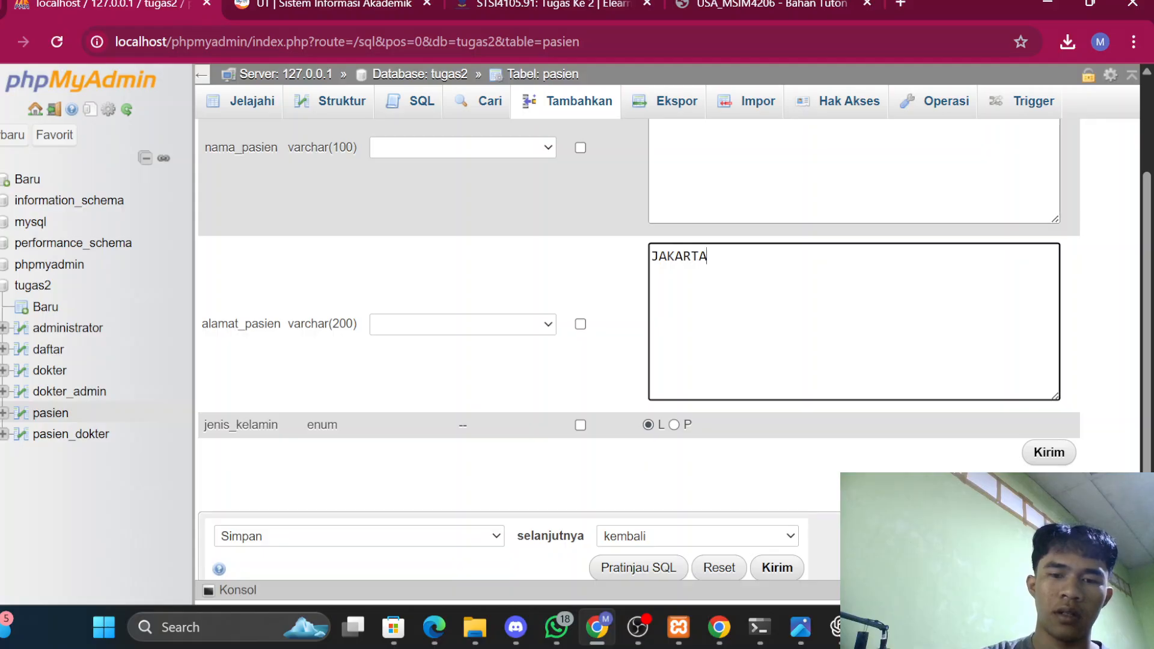
Step: Save the edited row and list the pasien table's records again
scroll(964, 439, "down", 1)
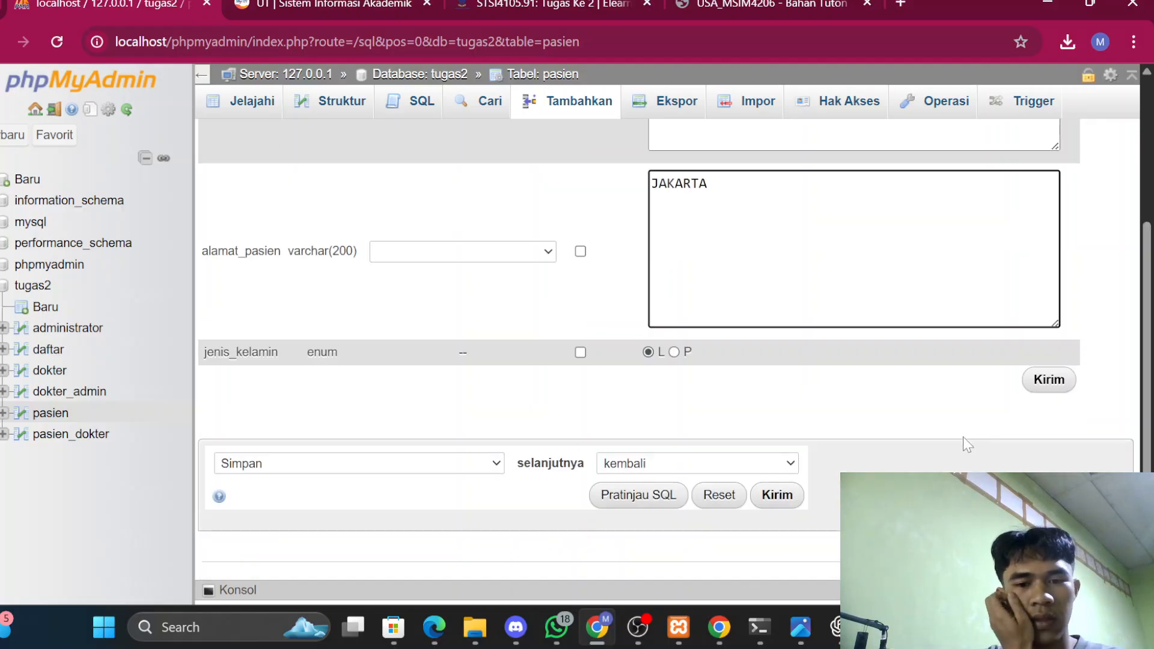
left_click(1047, 380)
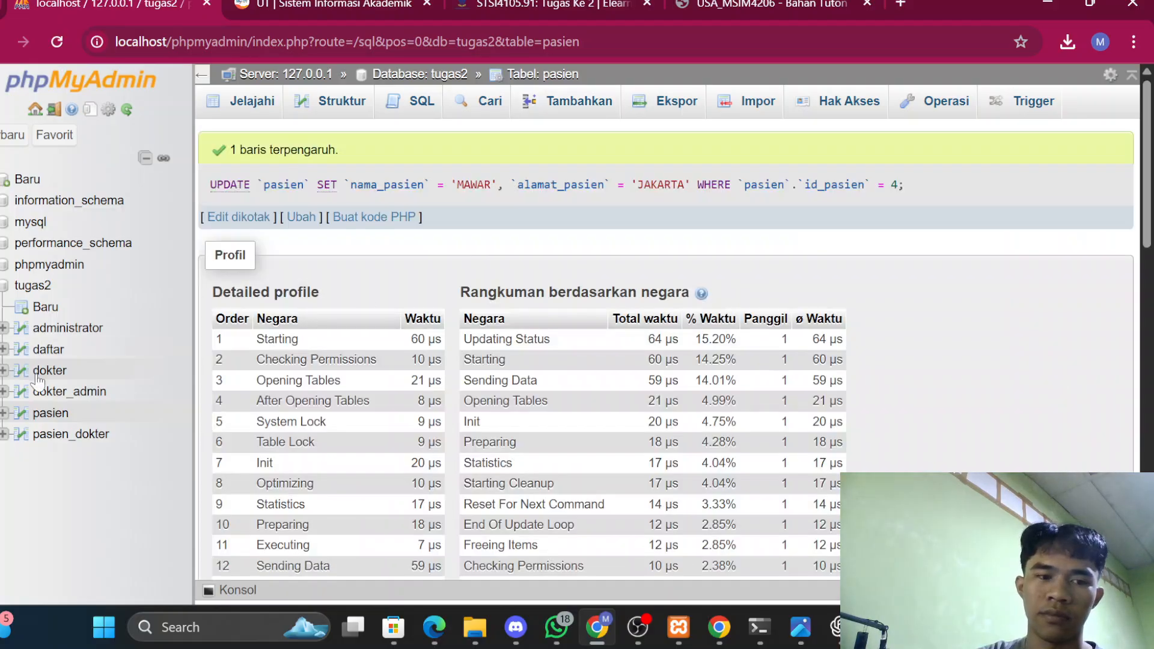
left_click(45, 415)
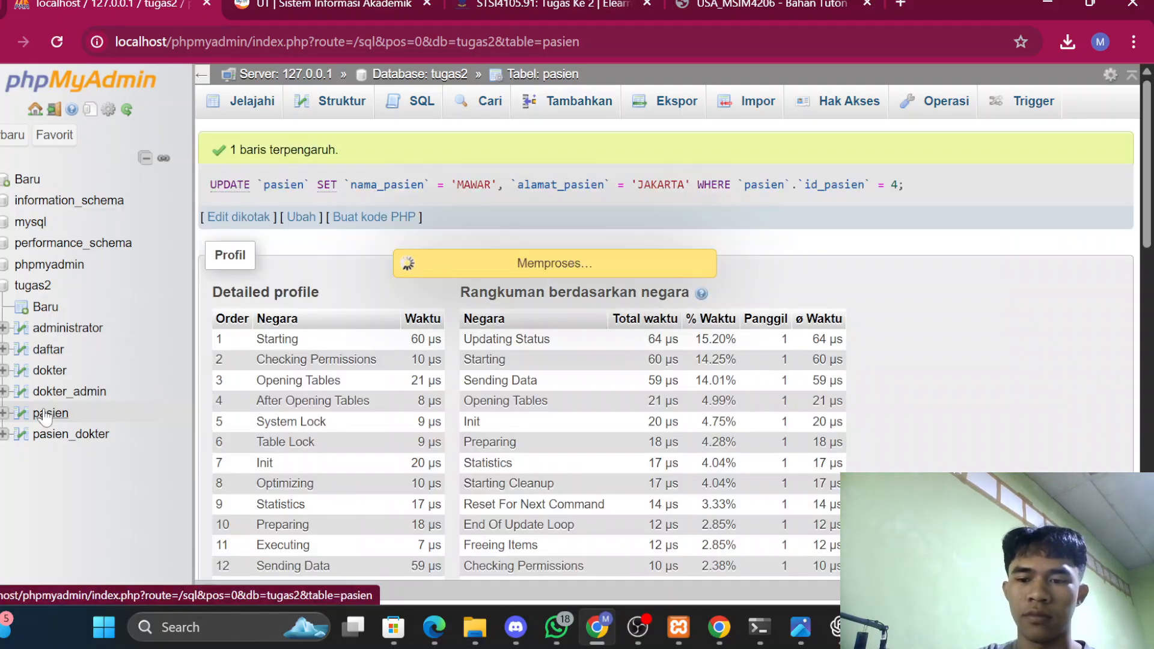
scroll(411, 334, "down", 10)
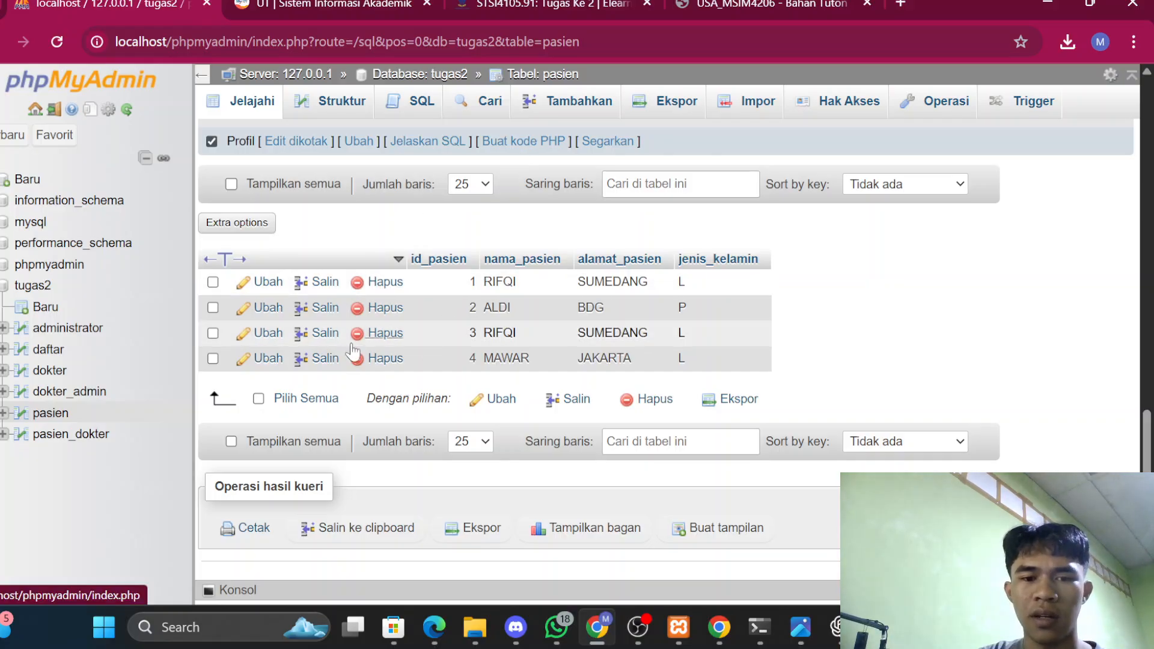
Step: Delete the row with id_pasien 4 from the pasien table
left_click(364, 359)
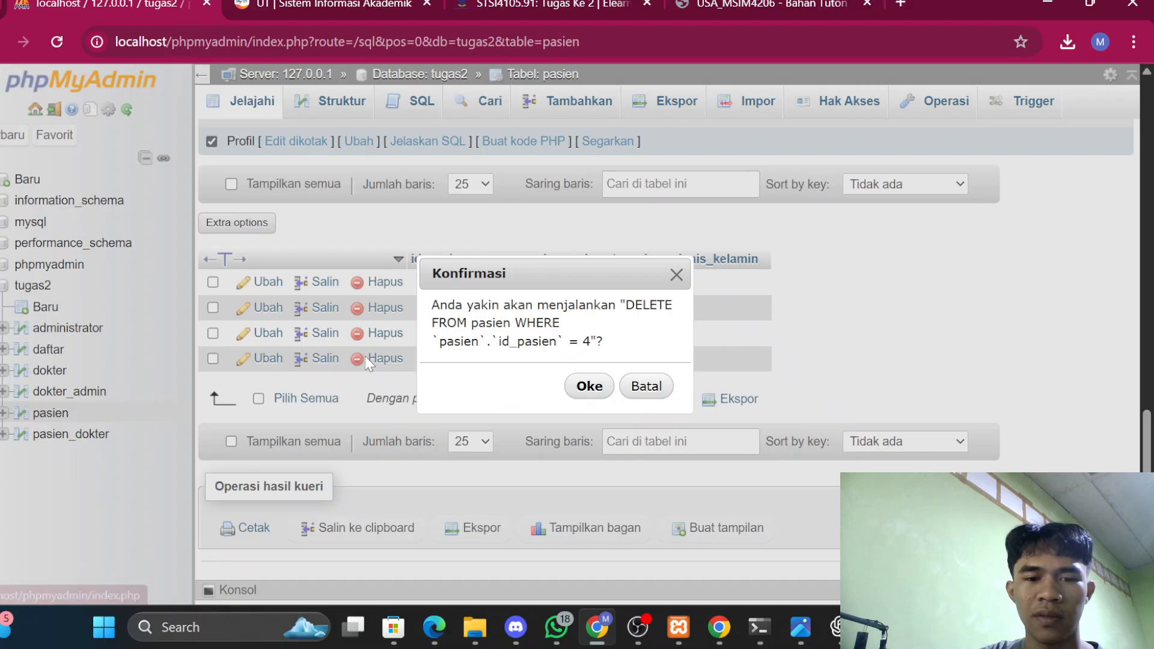
left_click(582, 388)
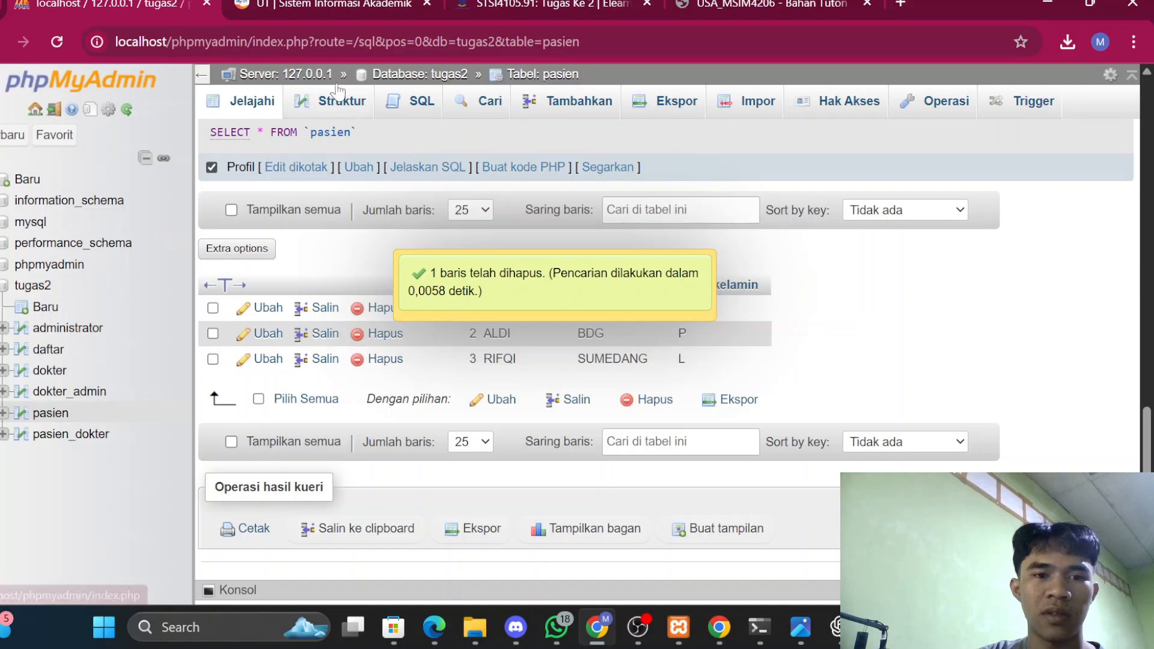
Step: Change the pasien table's default SELECT query so its WHERE clause tests jenis_kelamin for equality
left_click(424, 104)
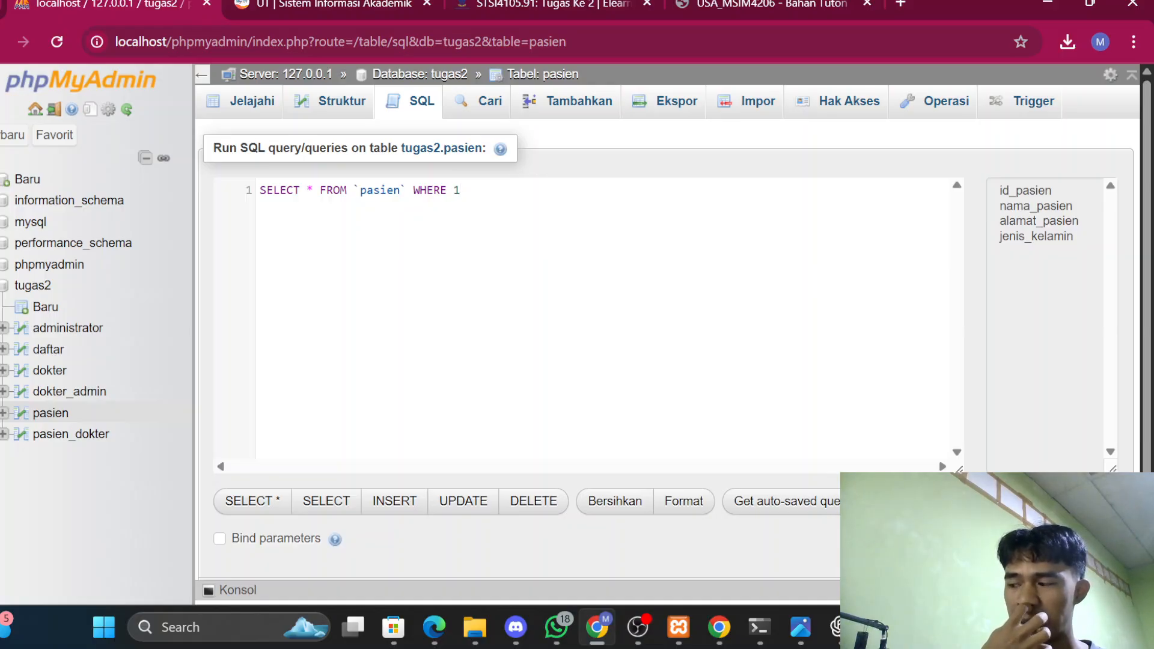
key("BackSpace")
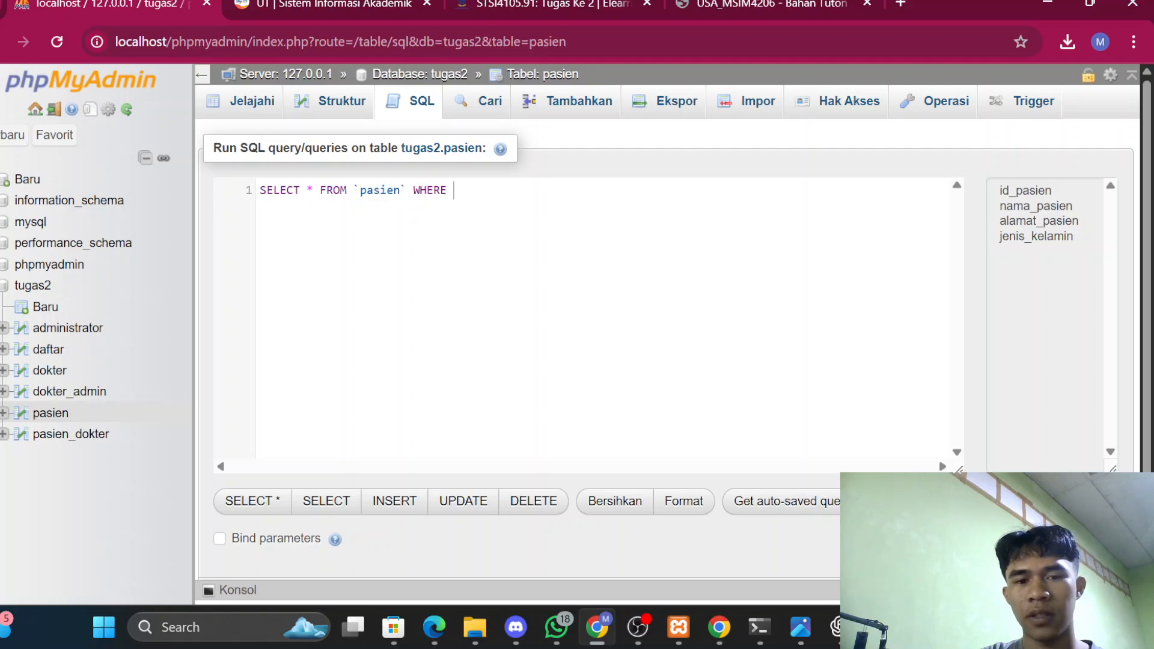
type("jenis")
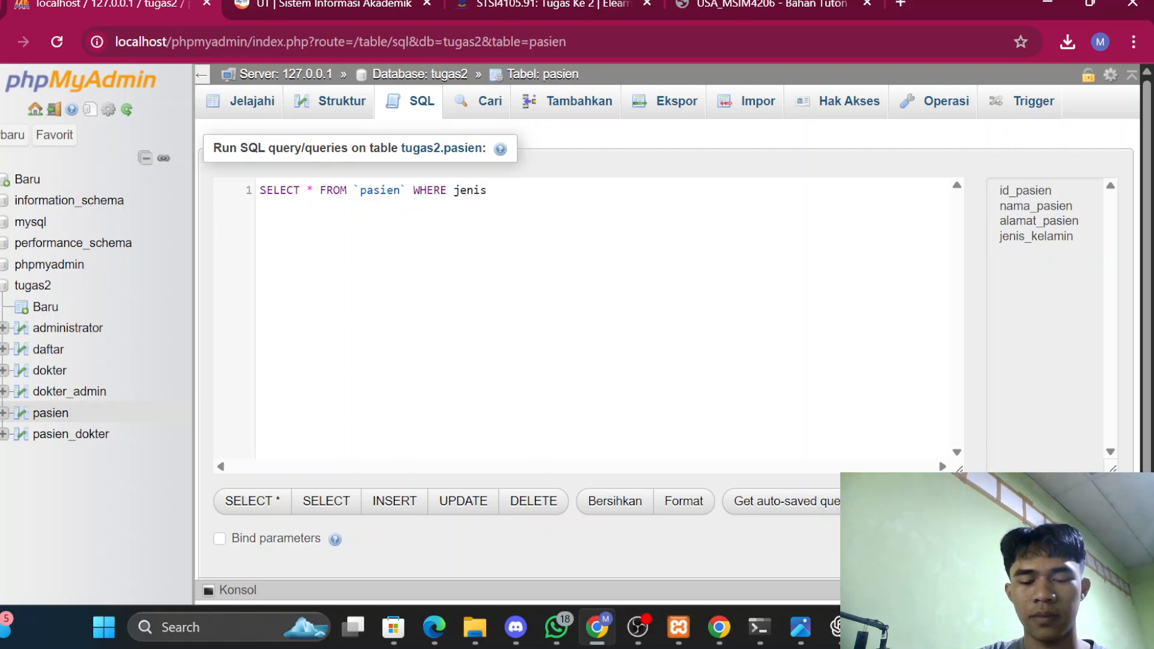
key("BackSpace")
type("_")
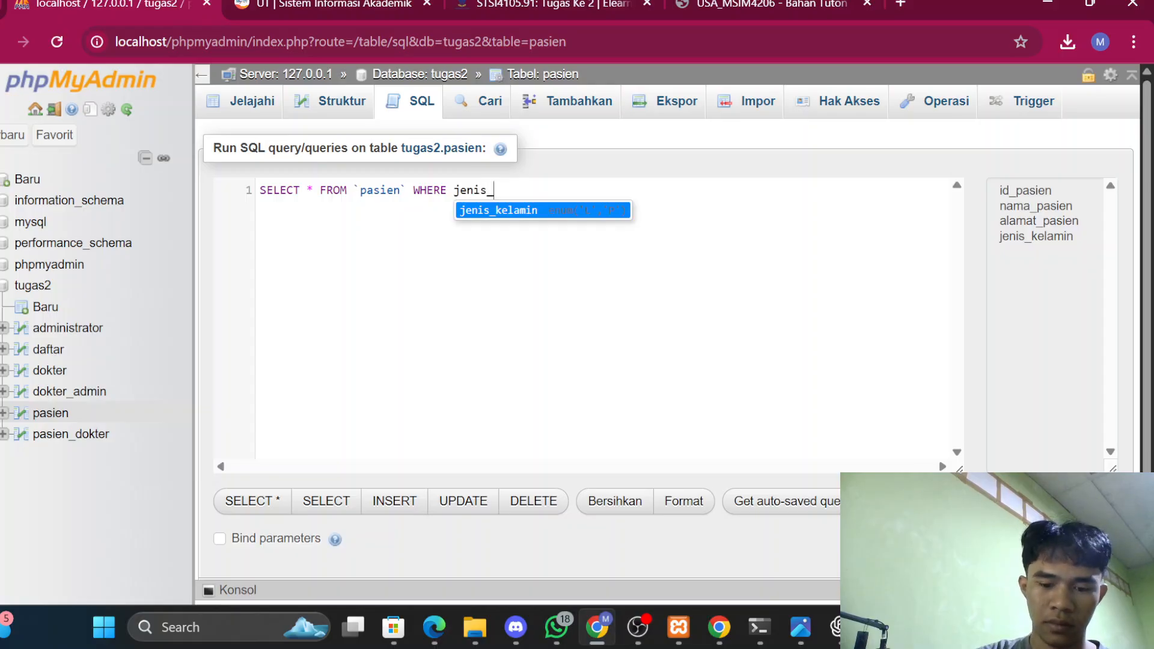
type("k")
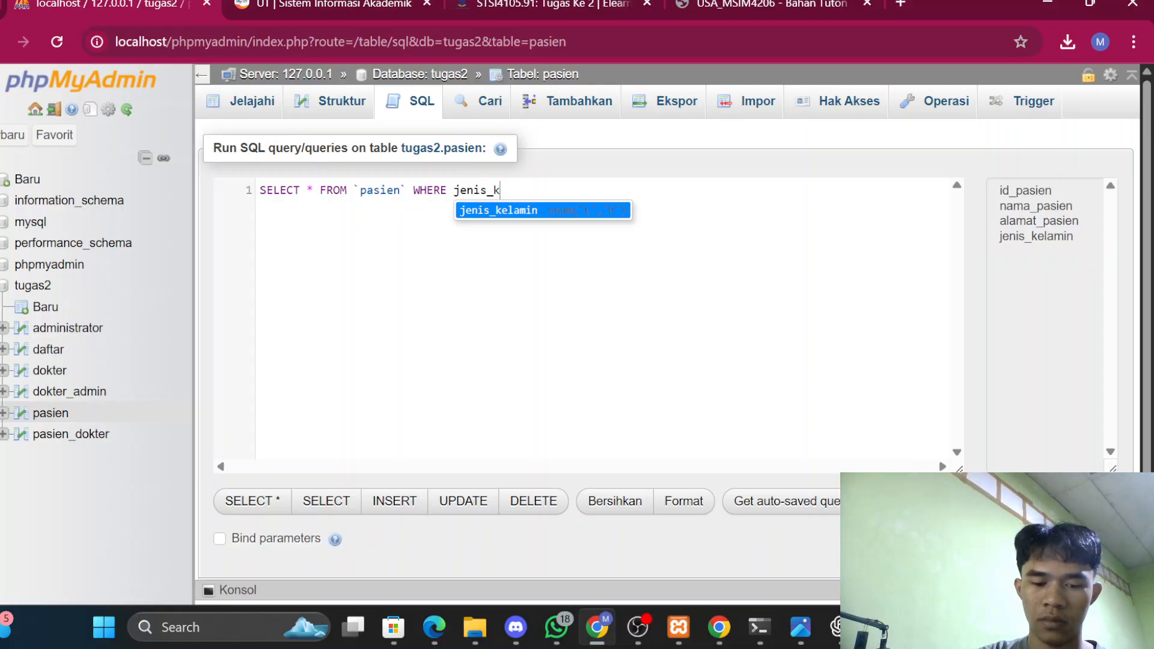
type("elamin +")
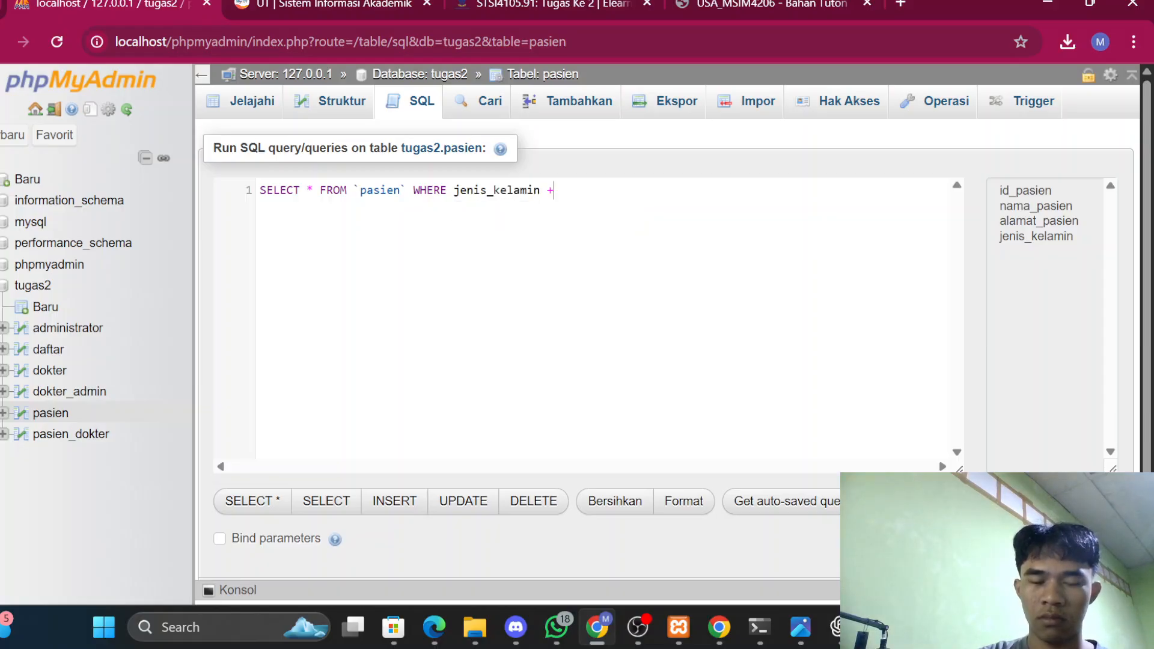
key("BackSpace")
type("=")
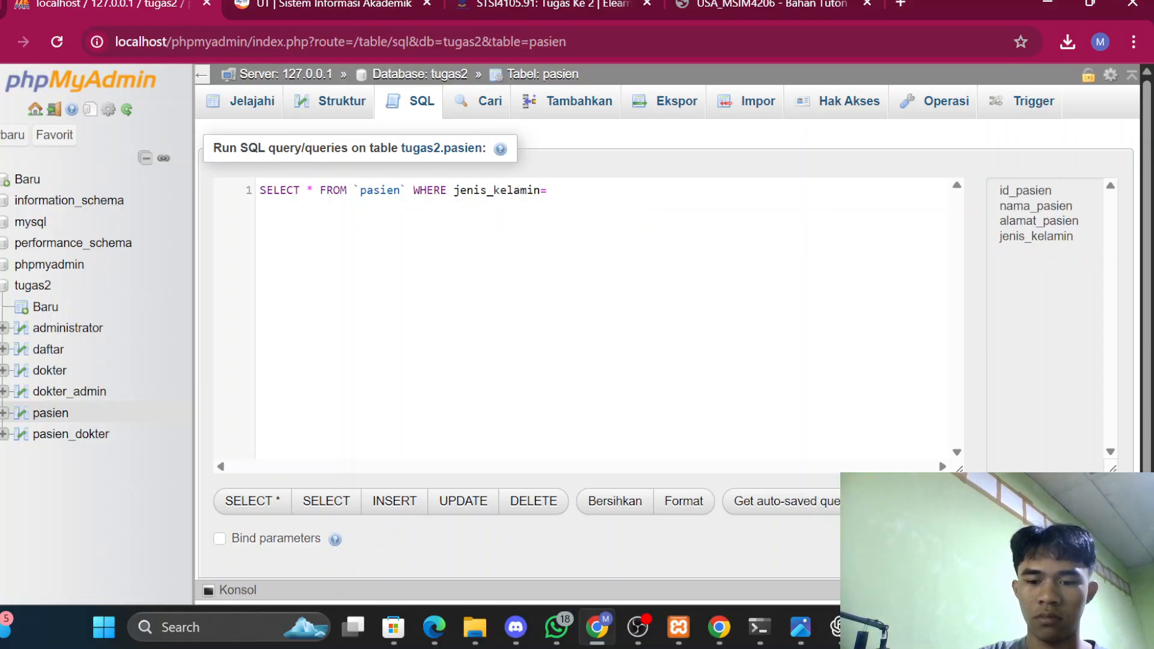
key("BackSpace")
type("= ")
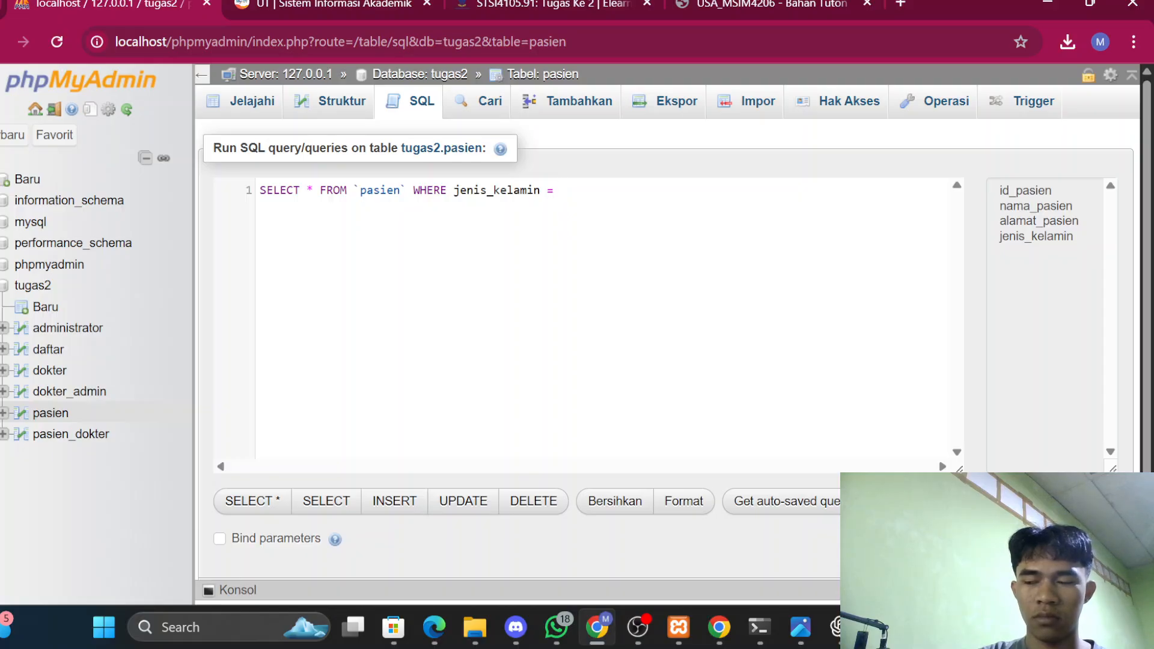
Step: Complete the query's jenis_kelamin condition with 'L' and run it on the pasien table
type(",")
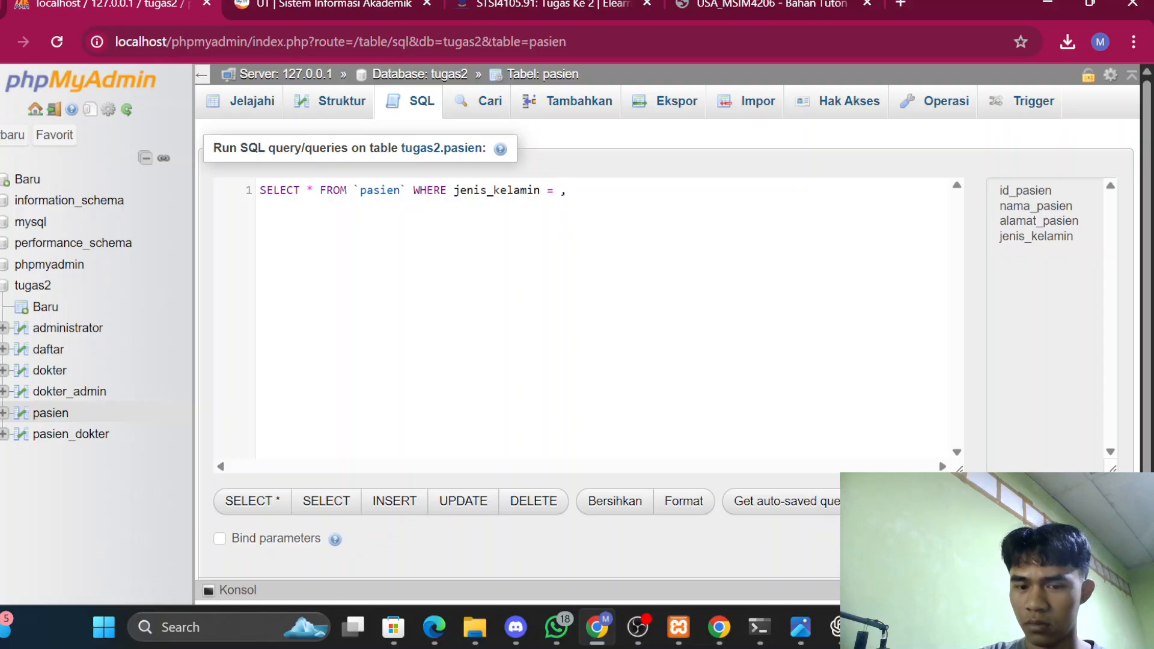
key("BackSpace")
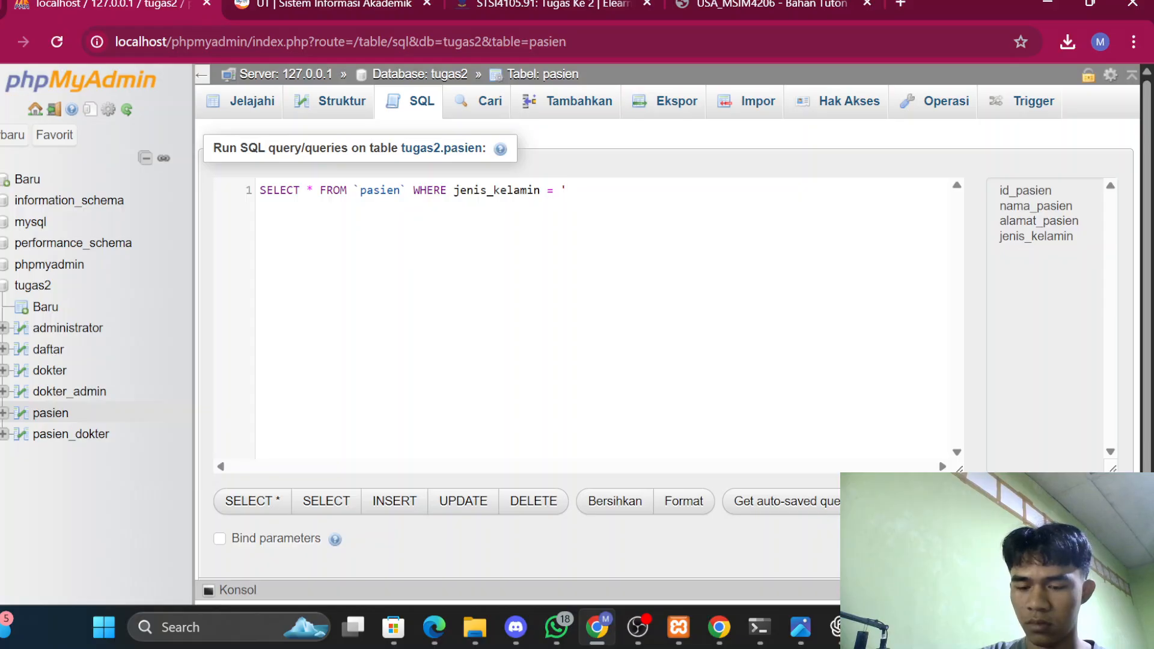
type("L")
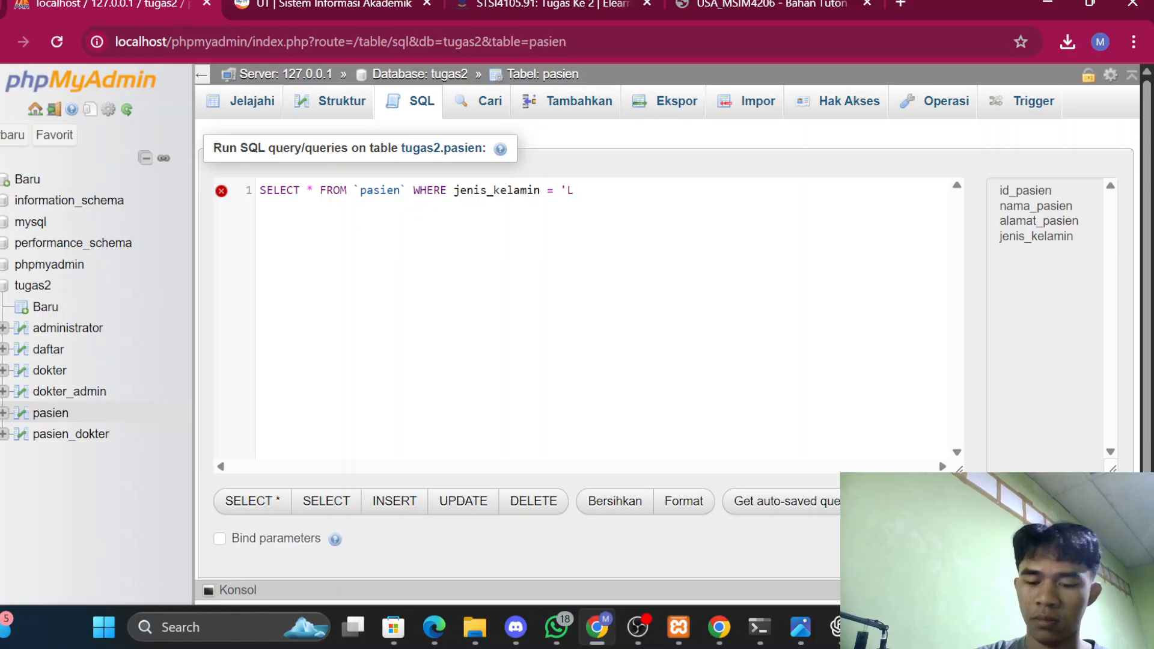
type("'")
scroll(484, 311, "down", 2)
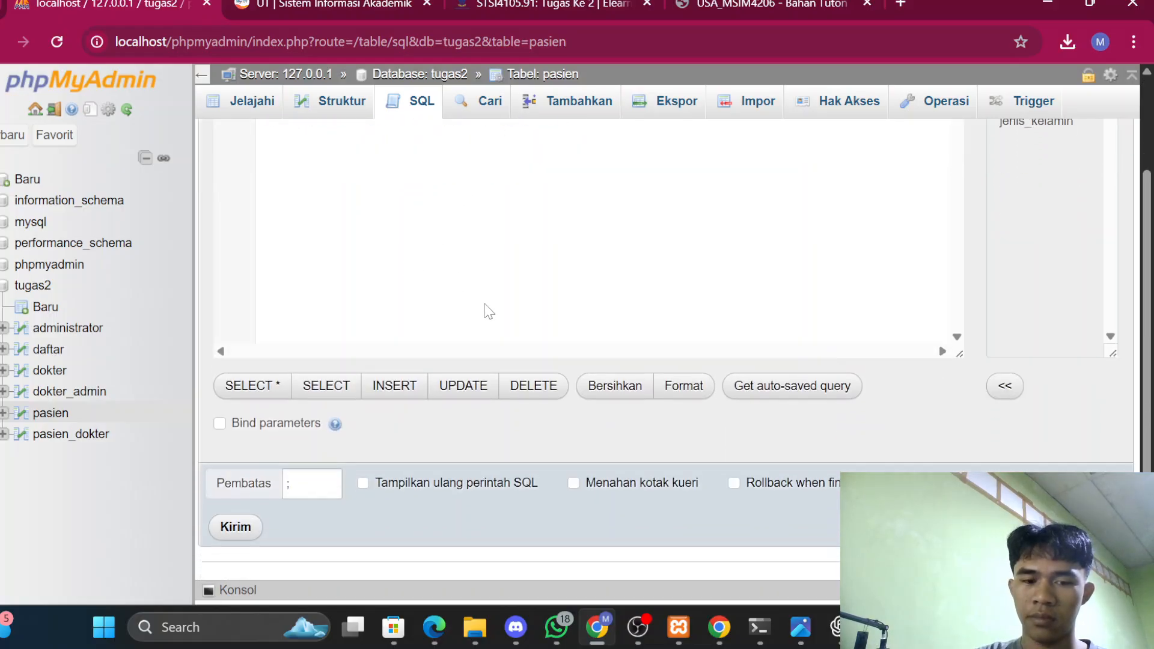
left_click(236, 527)
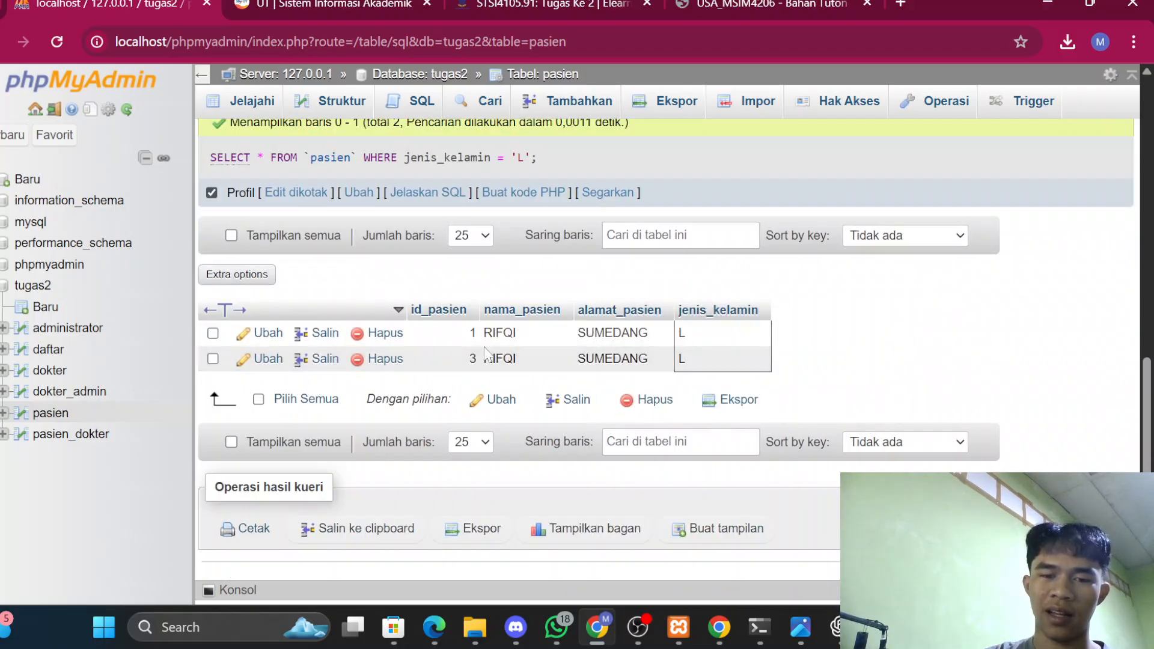
scroll(473, 342, "up", 10)
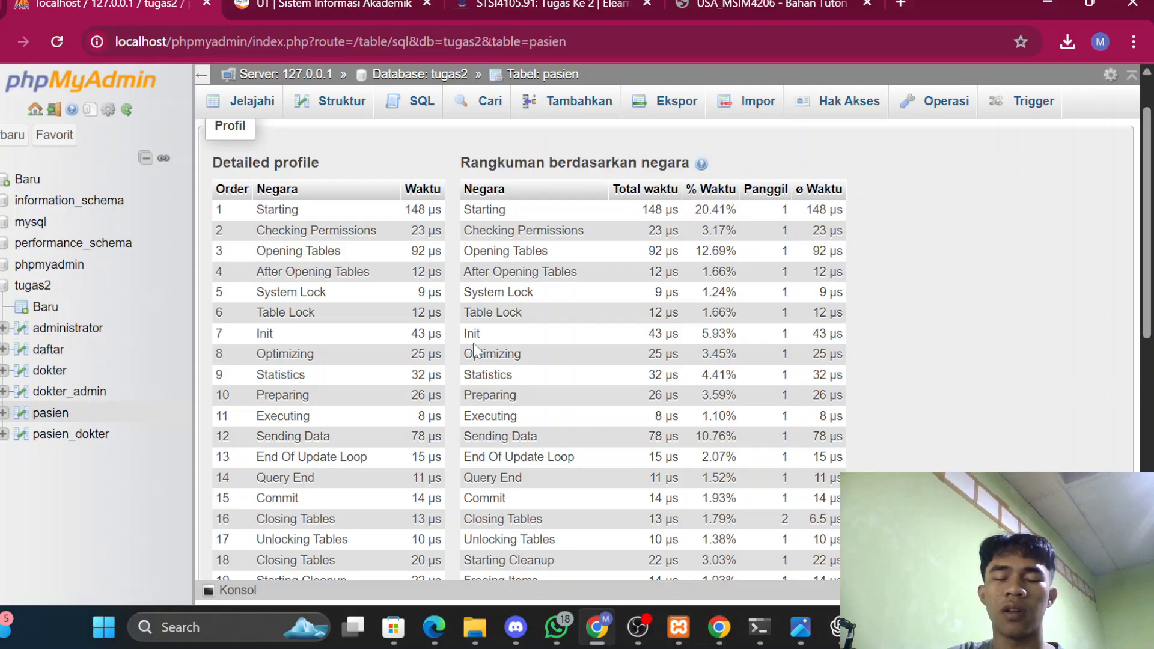
scroll(474, 349, "down", 5)
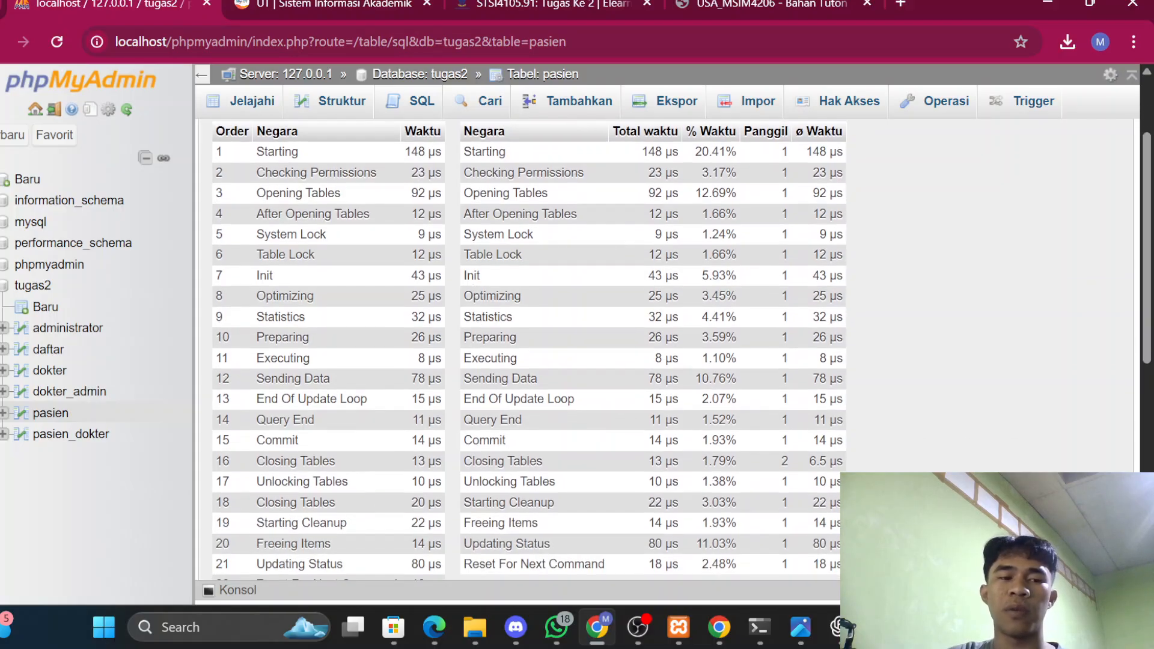
scroll(473, 342, "down", 4)
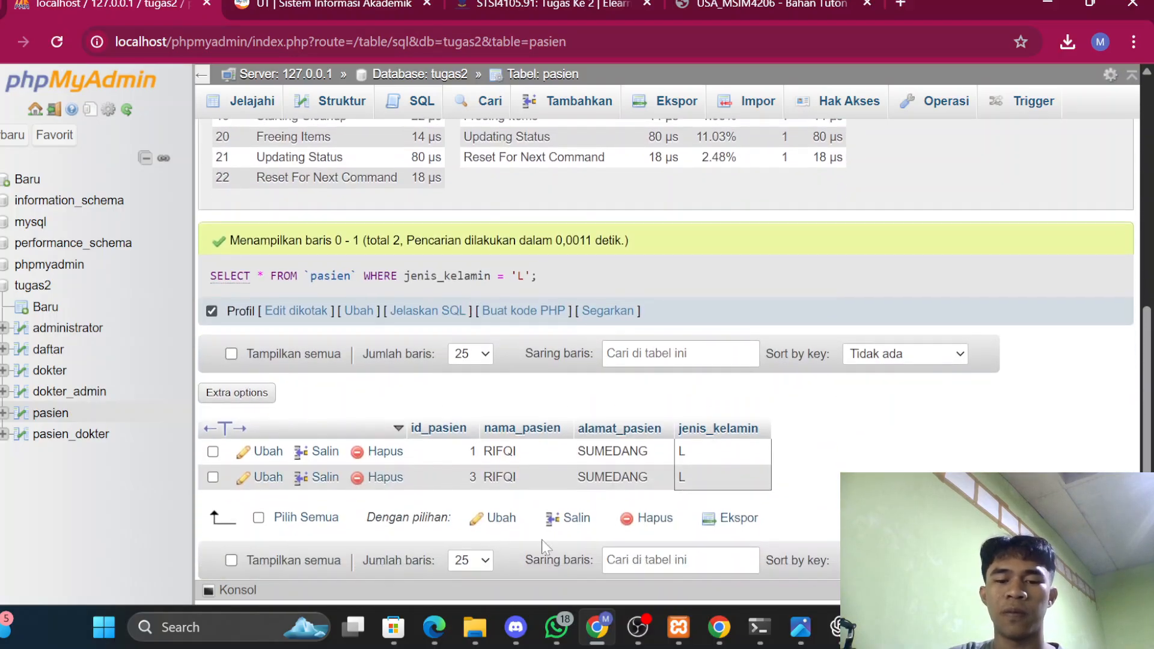
left_click(632, 625)
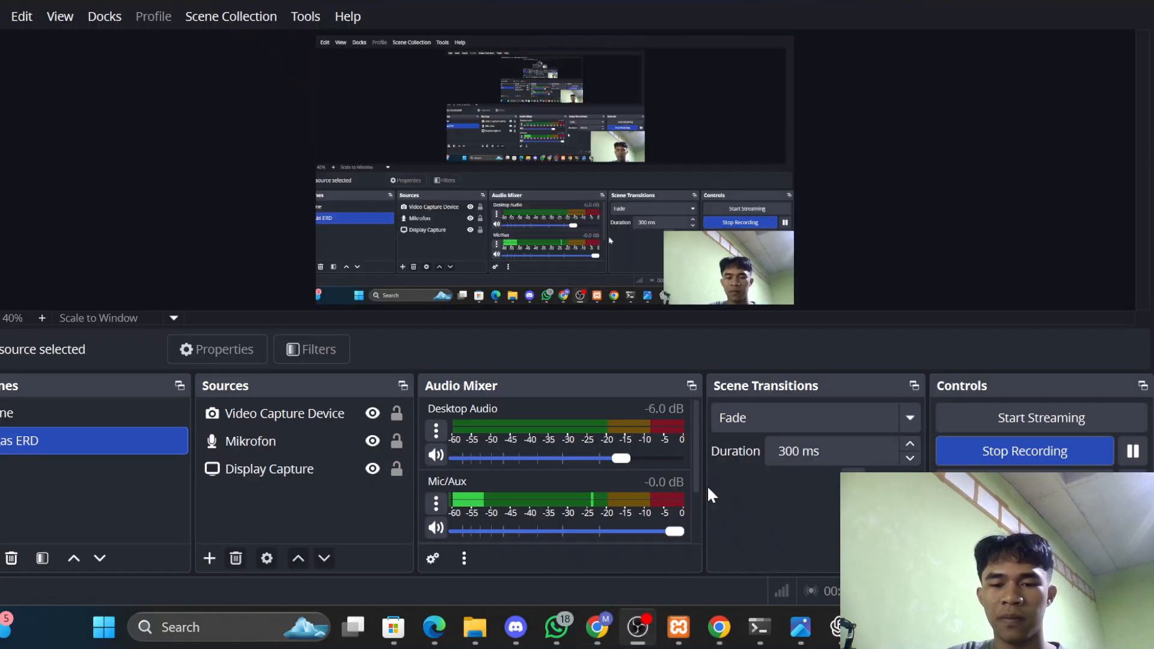